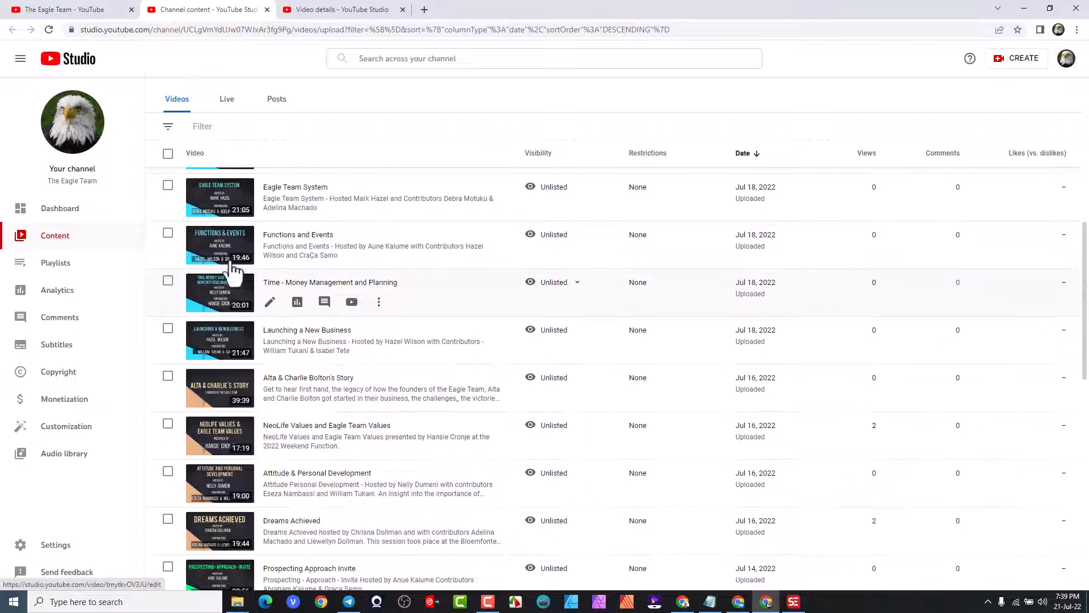
- Switch to the Noota dashboard and open the Prospecting Approach Invite transcript
scroll(421, 114, up, 4)
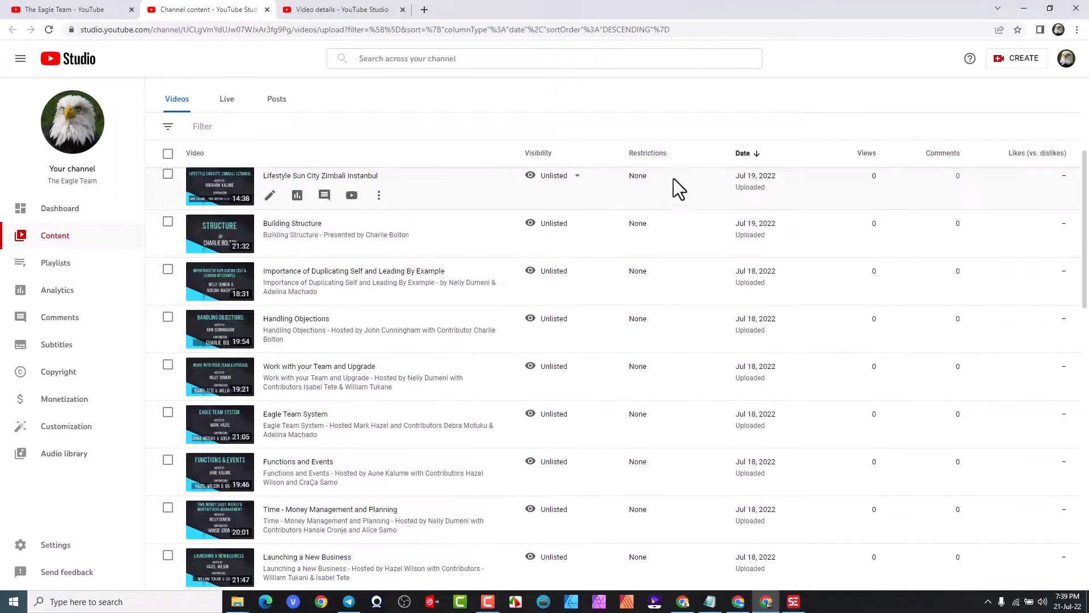
scroll(681, 397, down, 3)
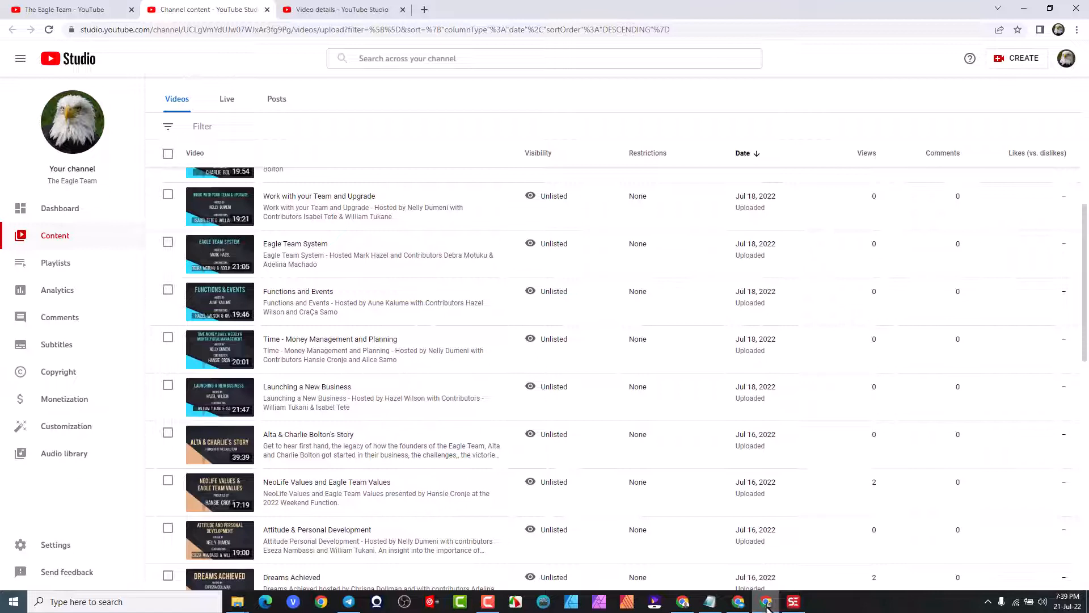
click(766, 602)
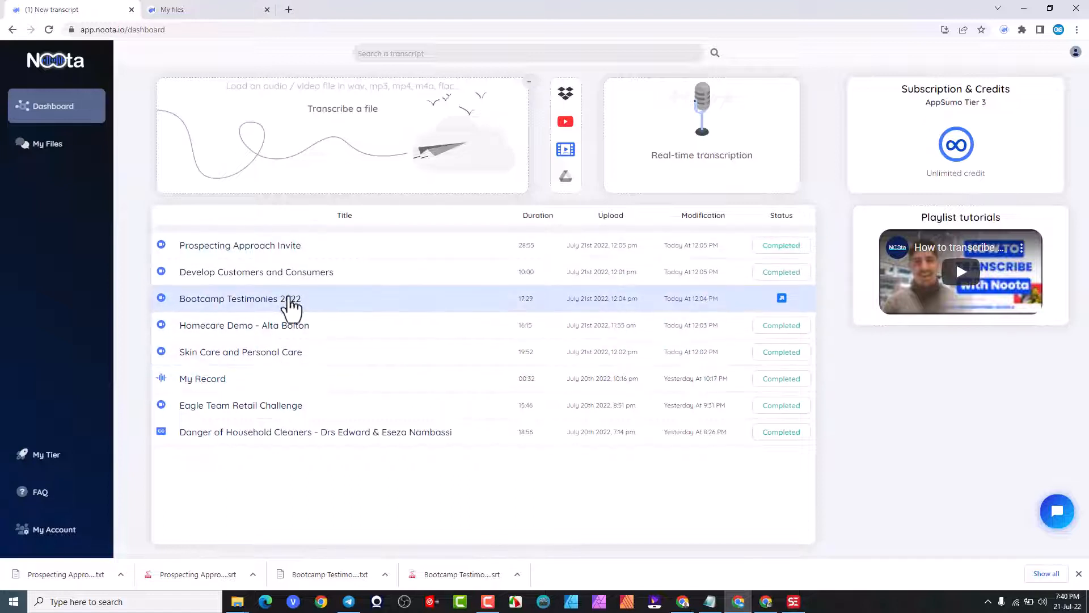
click(292, 246)
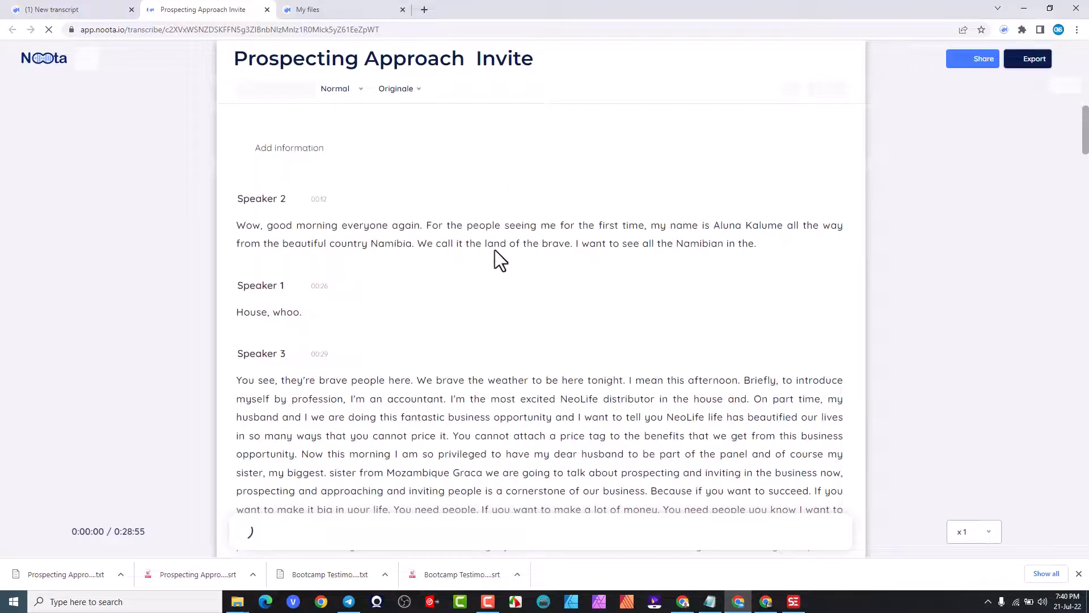
- Review the Prospecting Approach Invite transcript, moving playback to a point on the waveform and to the word "supplements"
scroll(495, 253, down, 5)
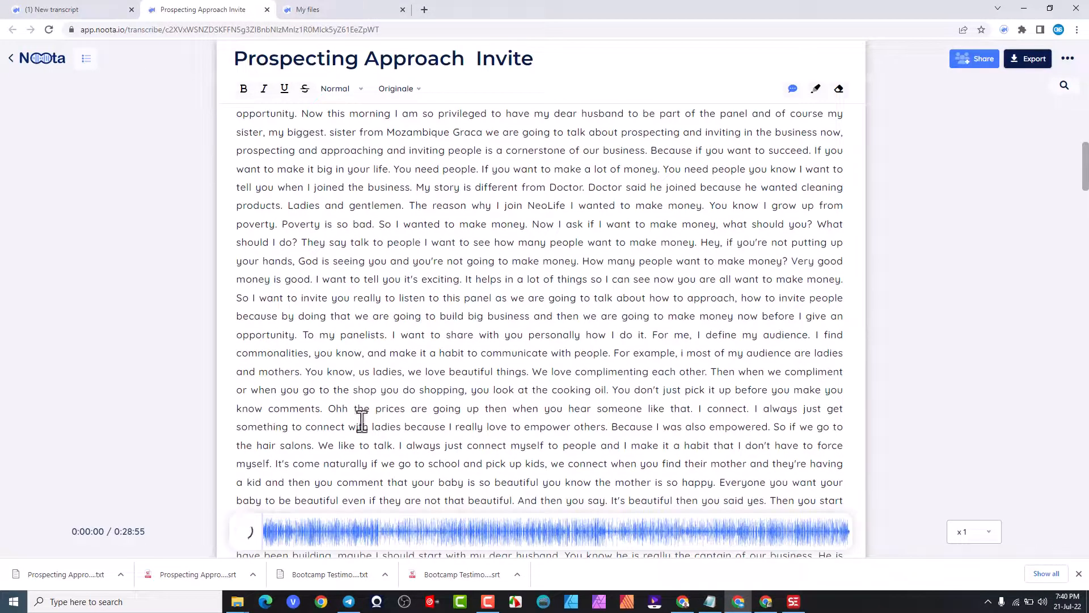
click(448, 540)
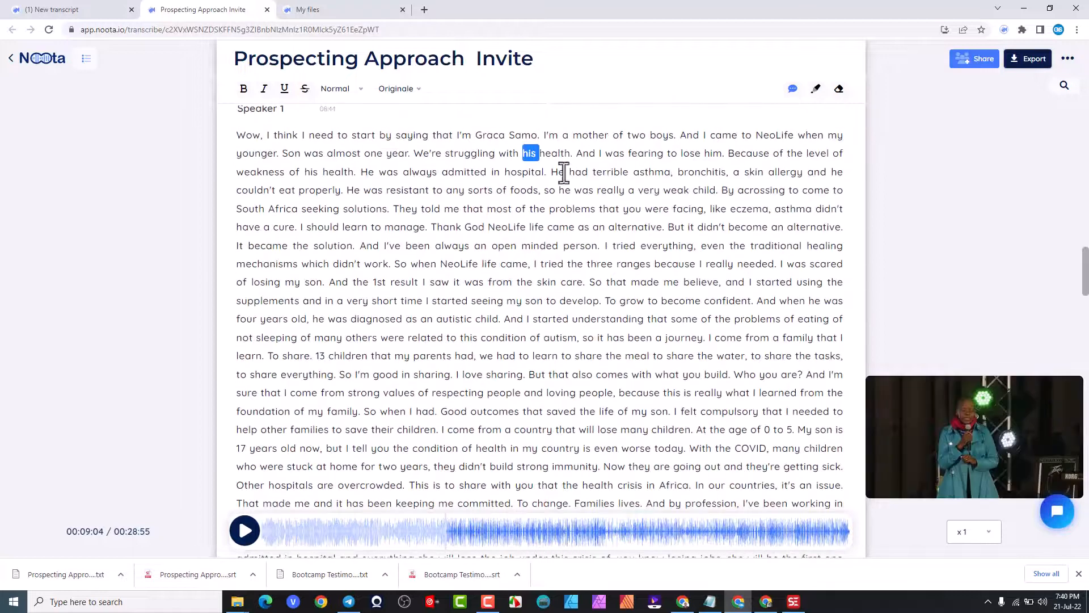
click(276, 299)
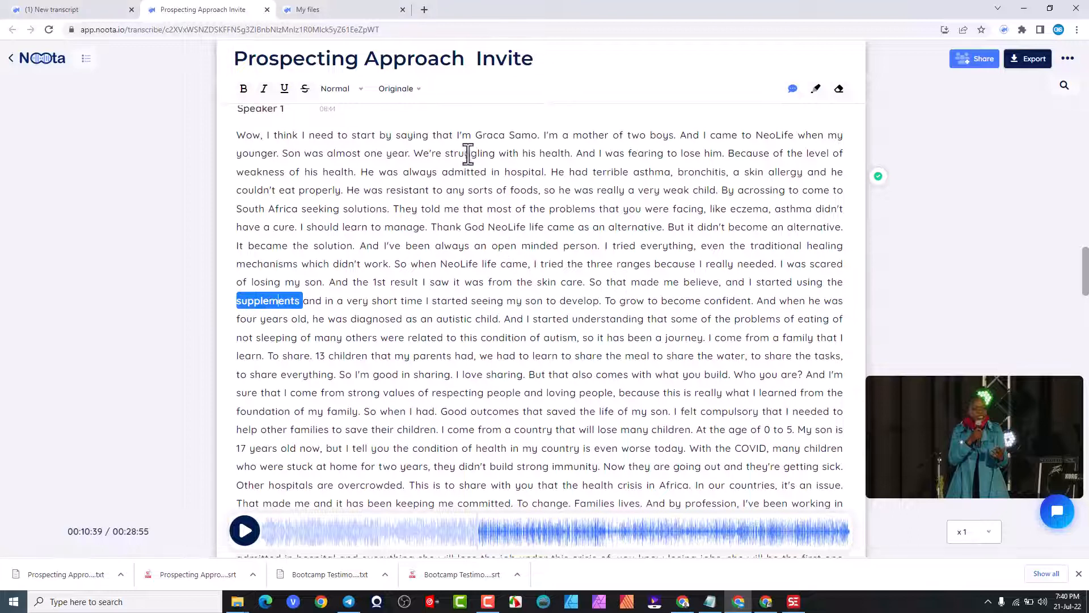
scroll(462, 212, up, 2)
scroll(485, 252, up, 1)
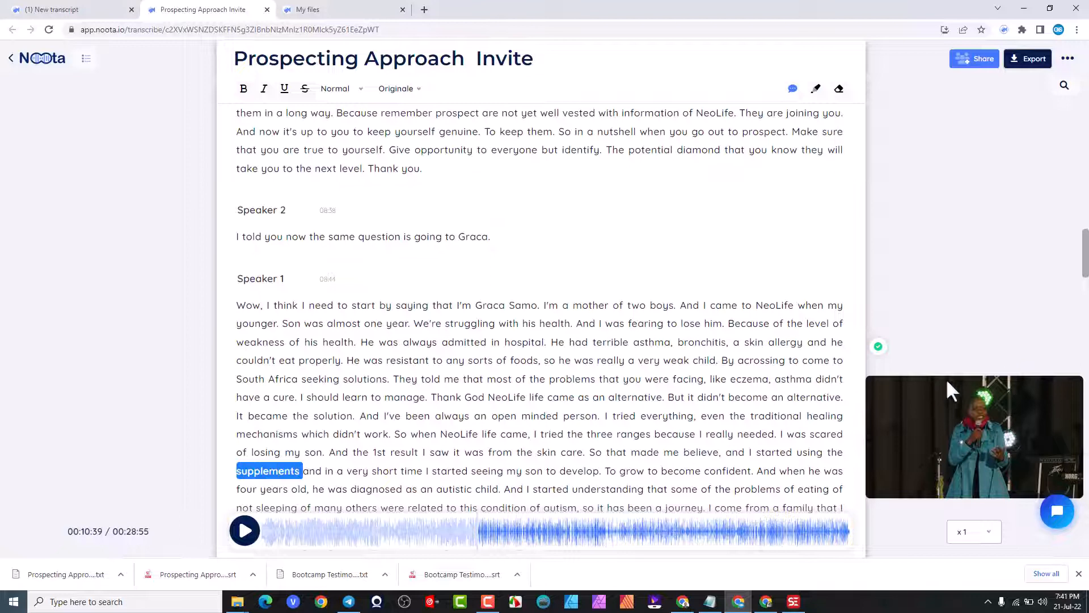
scroll(691, 311, up, 7)
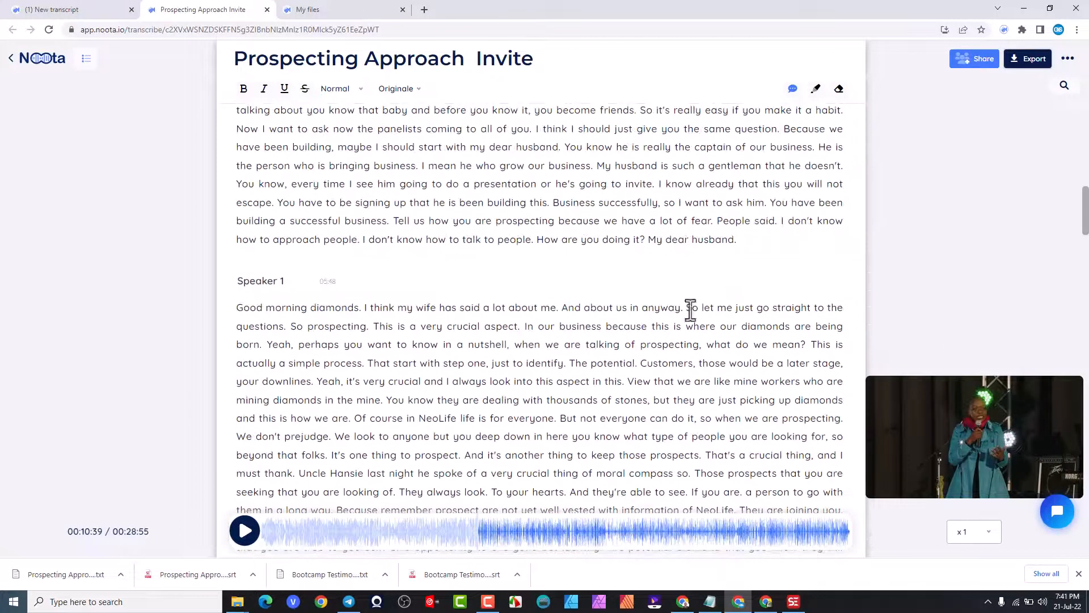
- Examine the export formats offered for the transcript and its subtitles, and close the export options without exporting
click(1044, 66)
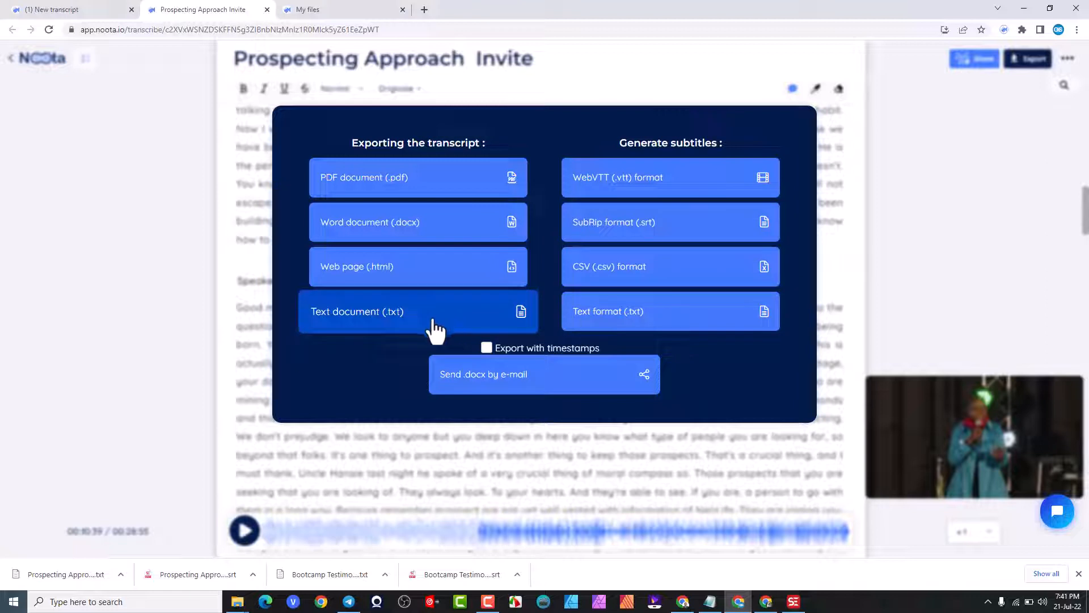
click(906, 136)
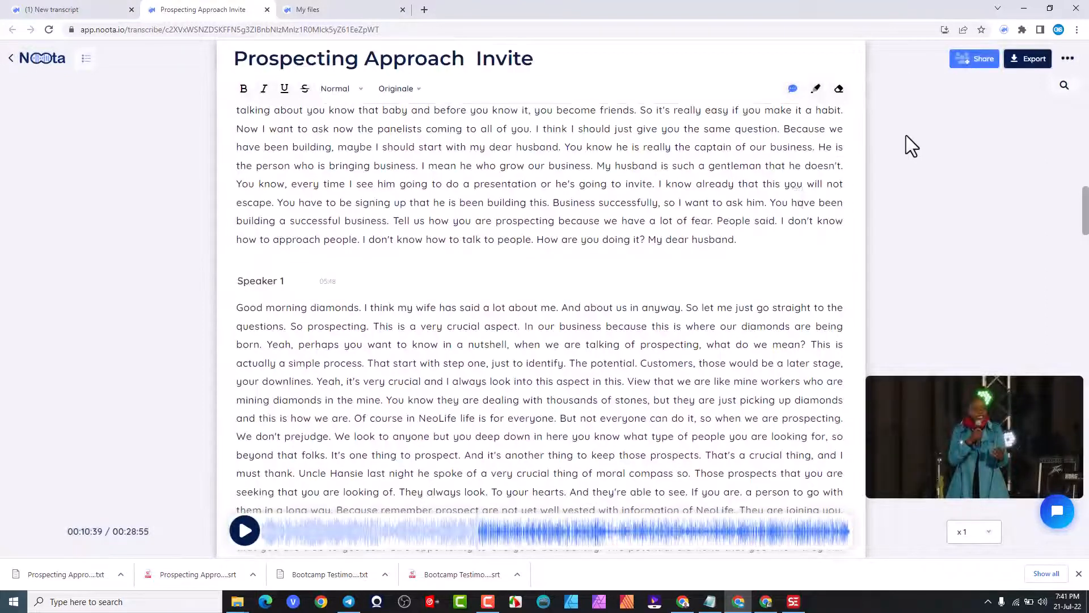
scroll(613, 266, up, 15)
scroll(601, 275, down, 5)
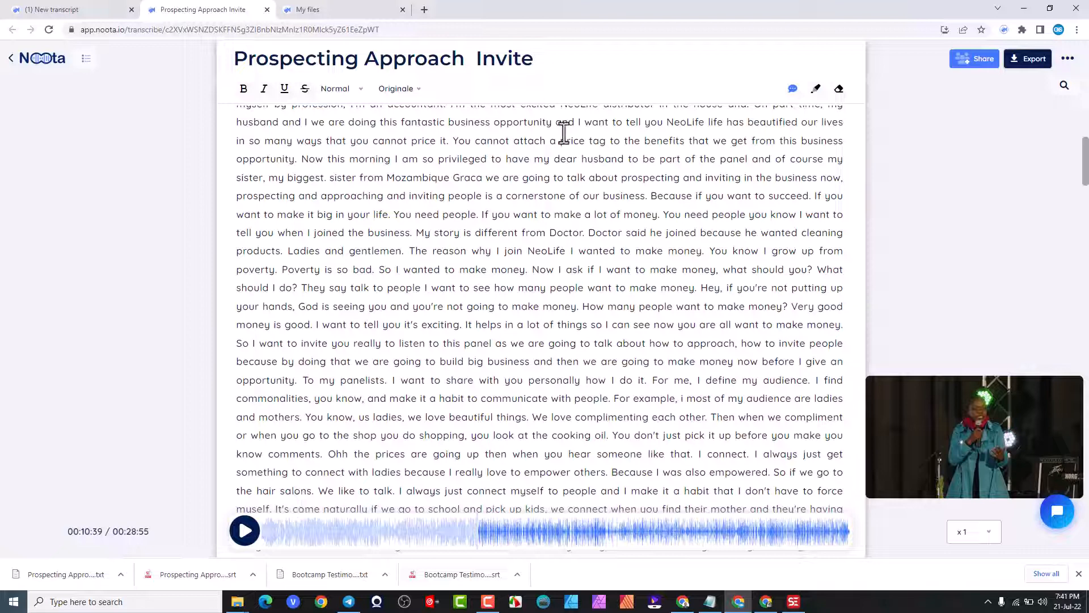
click(1035, 61)
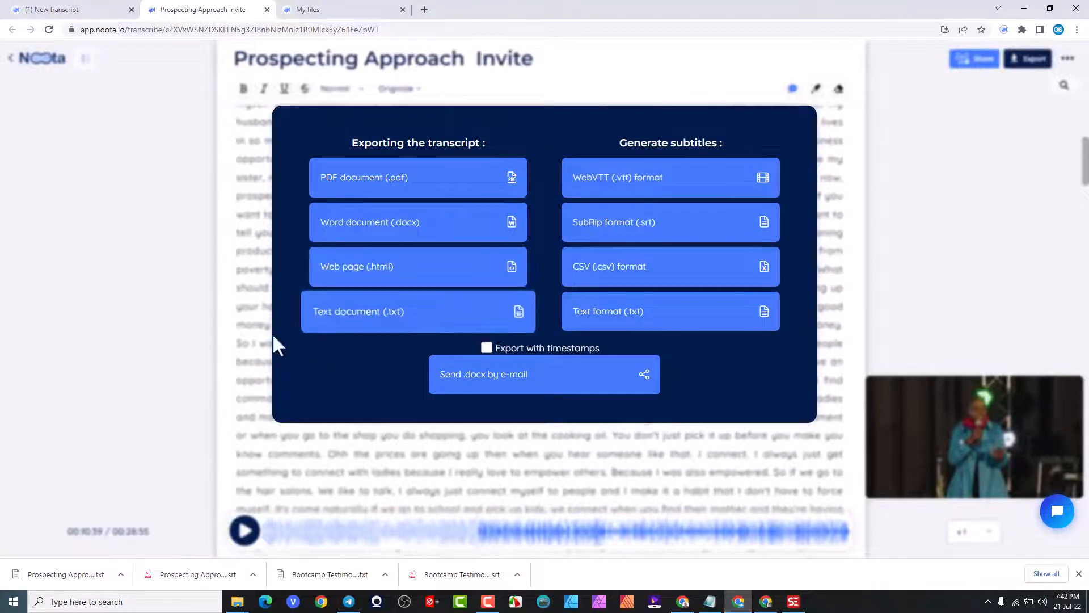
click(933, 185)
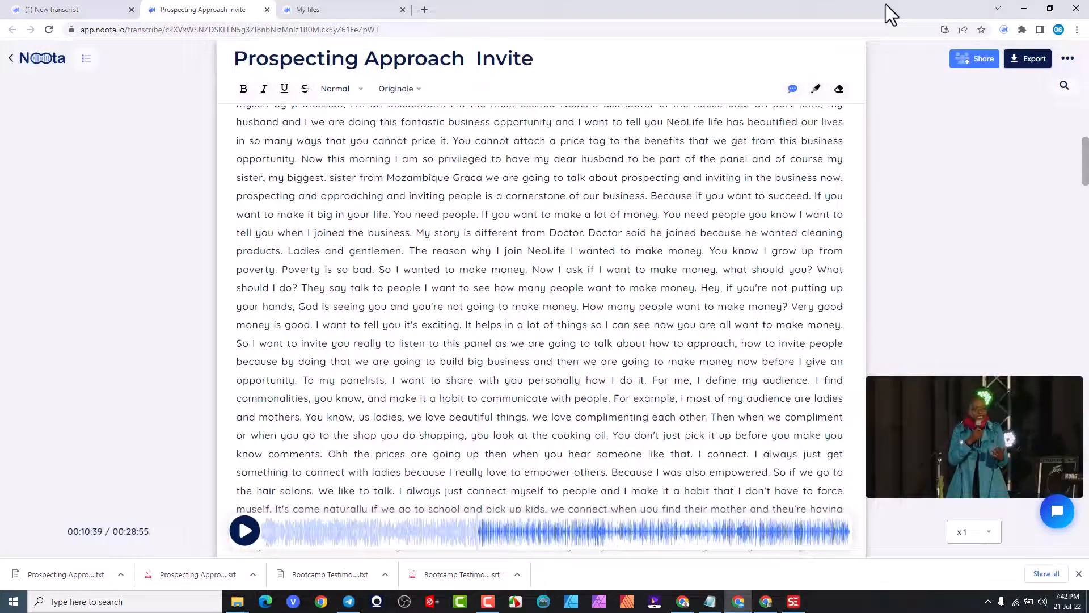
- Switch to Subtitle Edit and start a new, empty subtitle
click(1024, 9)
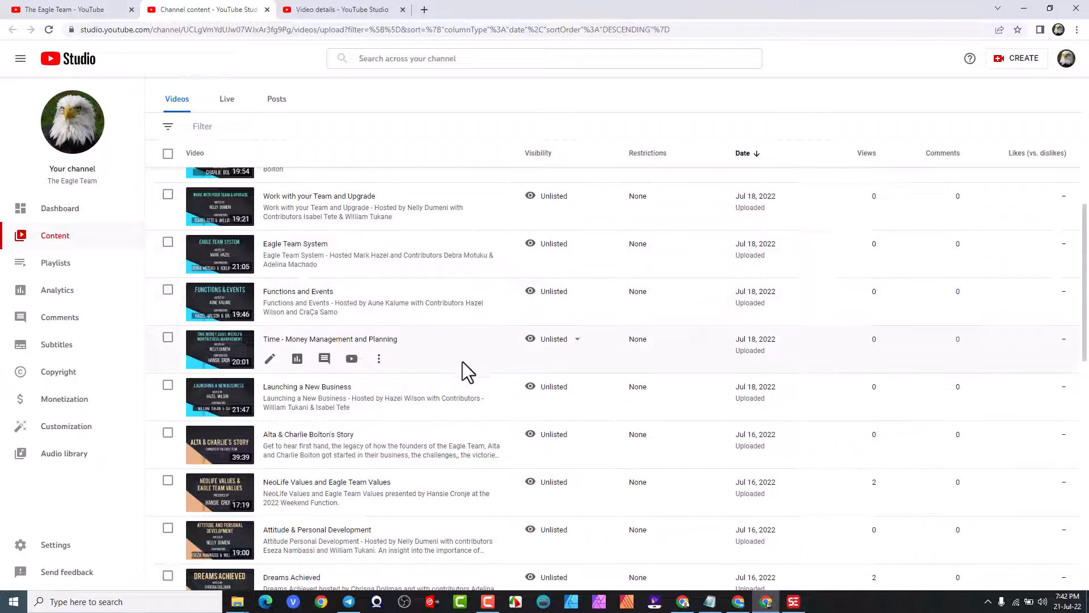
click(792, 602)
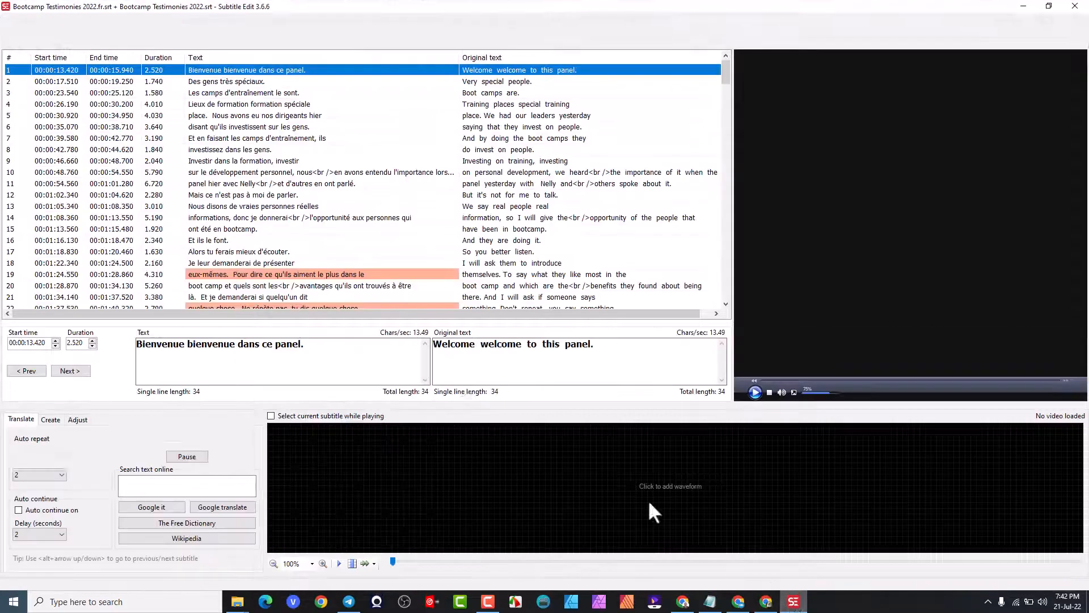
click(9, 40)
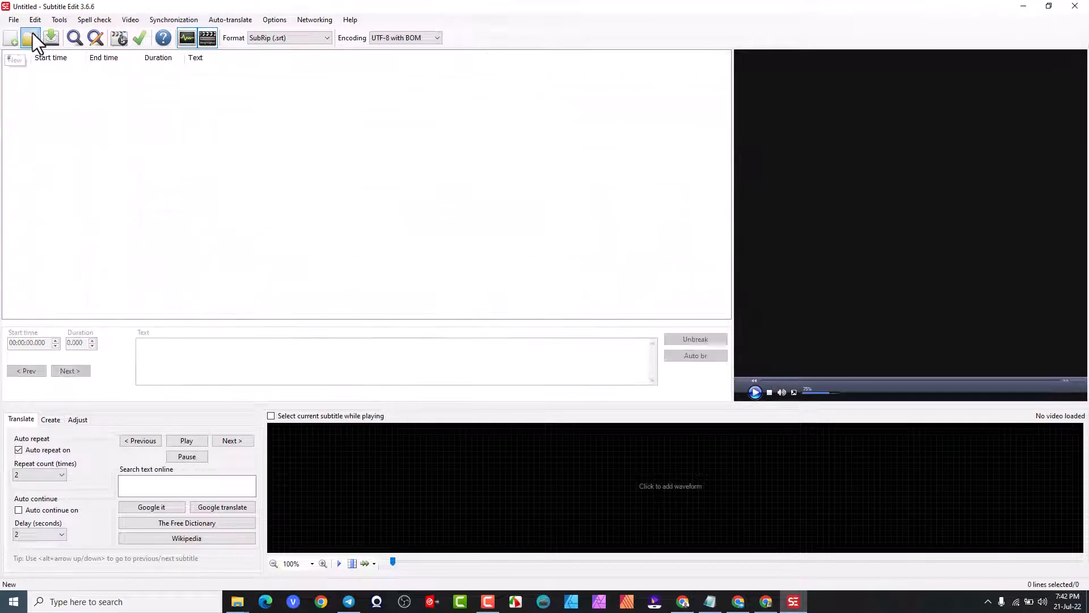
- Check the program's version, license and website details, and close the information window
click(352, 22)
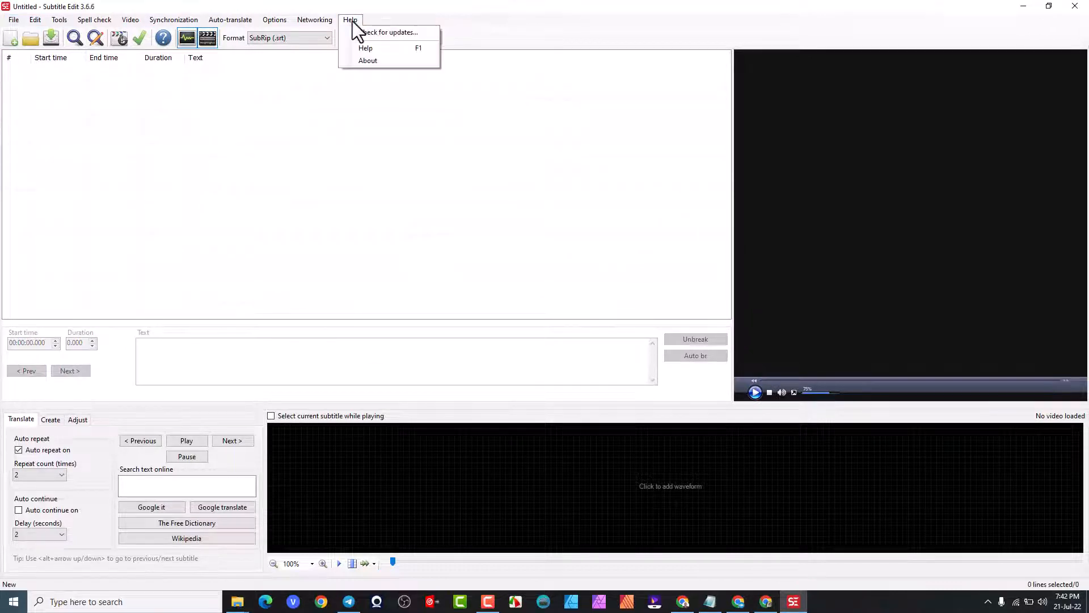
click(363, 59)
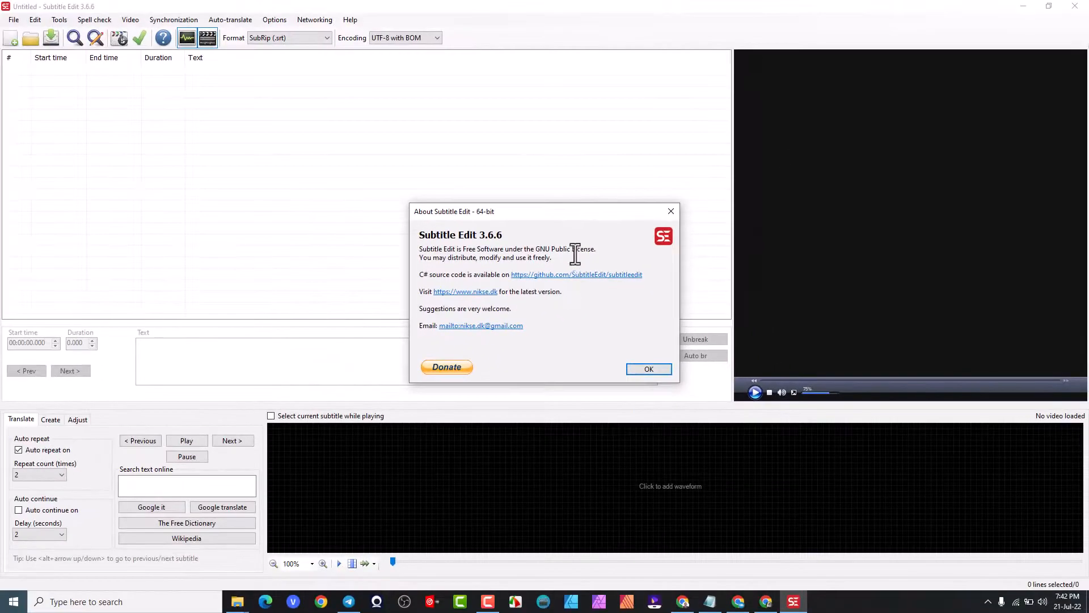
click(669, 211)
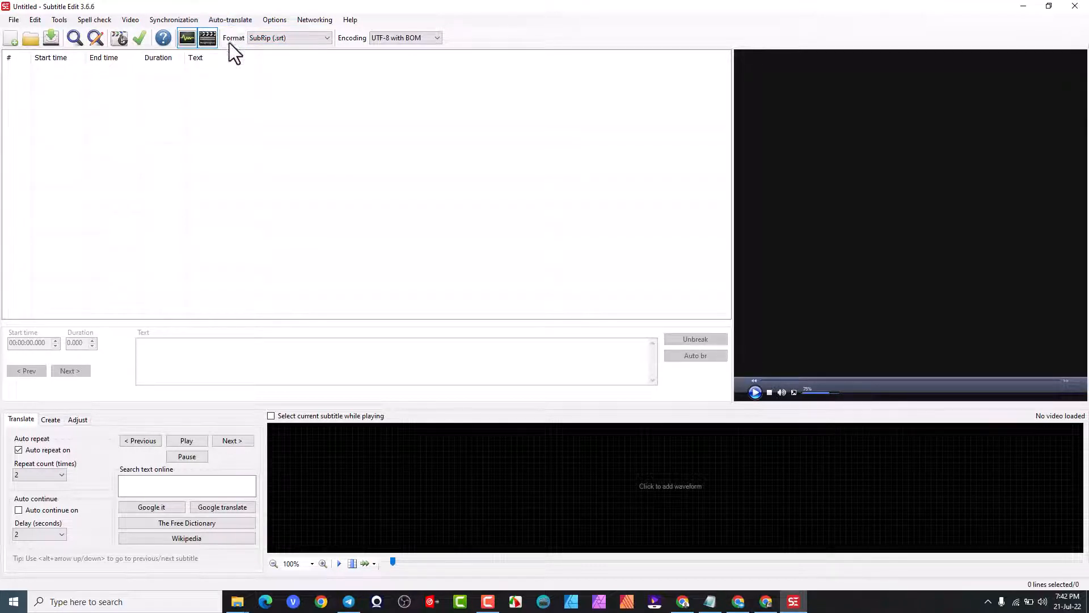
- Inspect the Google Translate and Microsoft Translator key settings in the Tools category, and close the settings unchanged
click(271, 19)
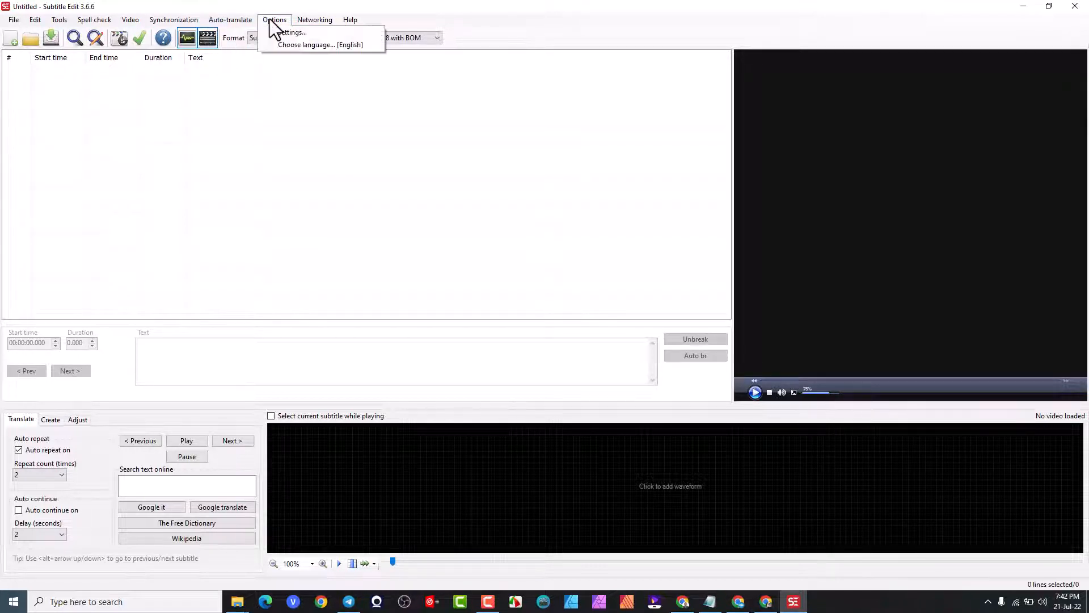
click(284, 31)
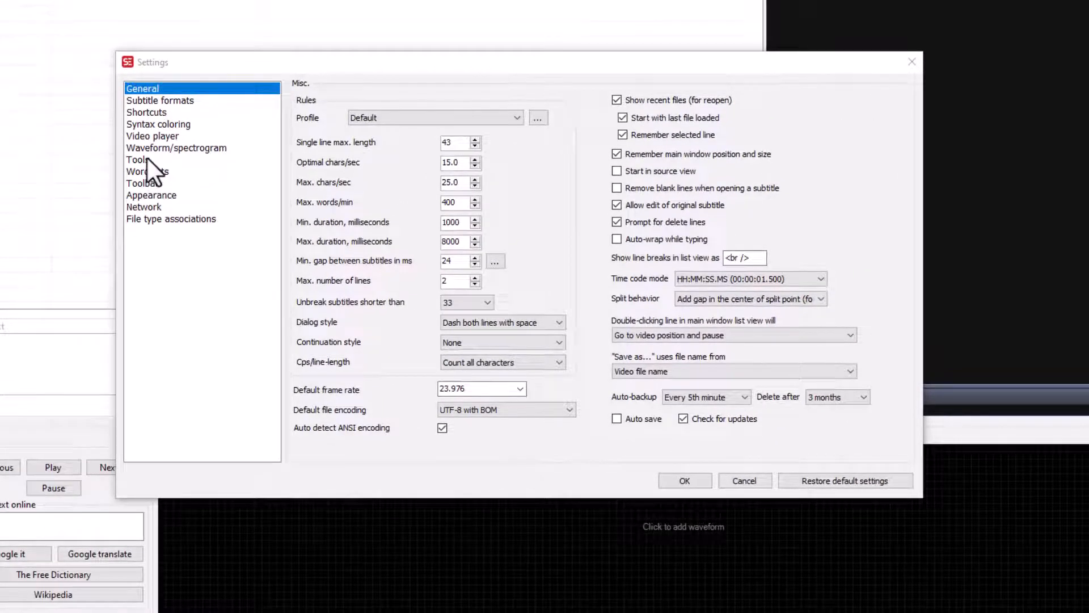
click(147, 158)
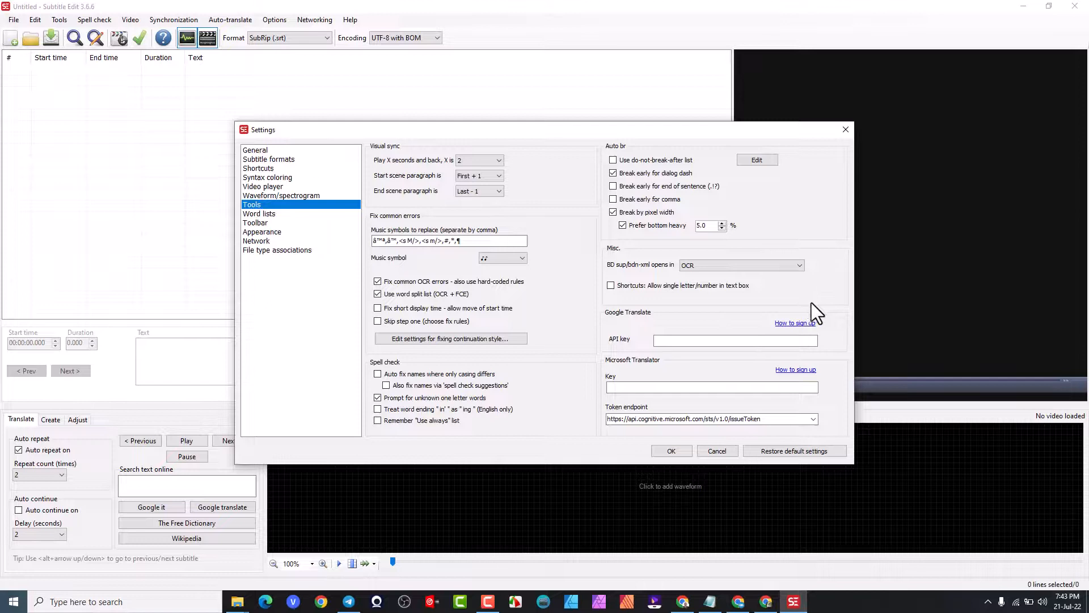
click(845, 129)
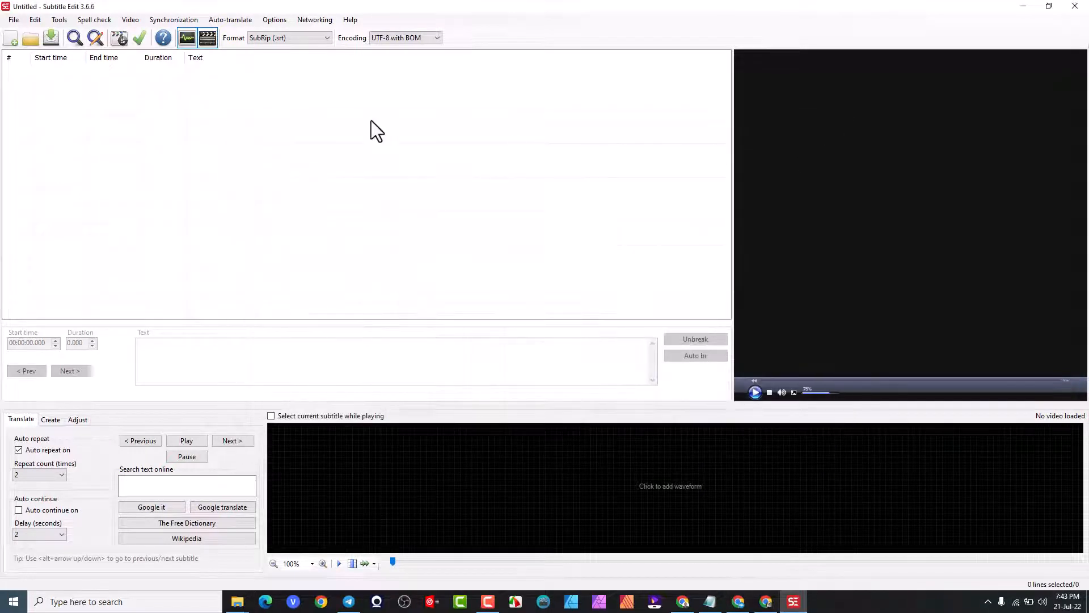
- Open the subtitle file Prospecting Approach Invite.srt from the Script and CC Videos folder and look through its lines
click(33, 39)
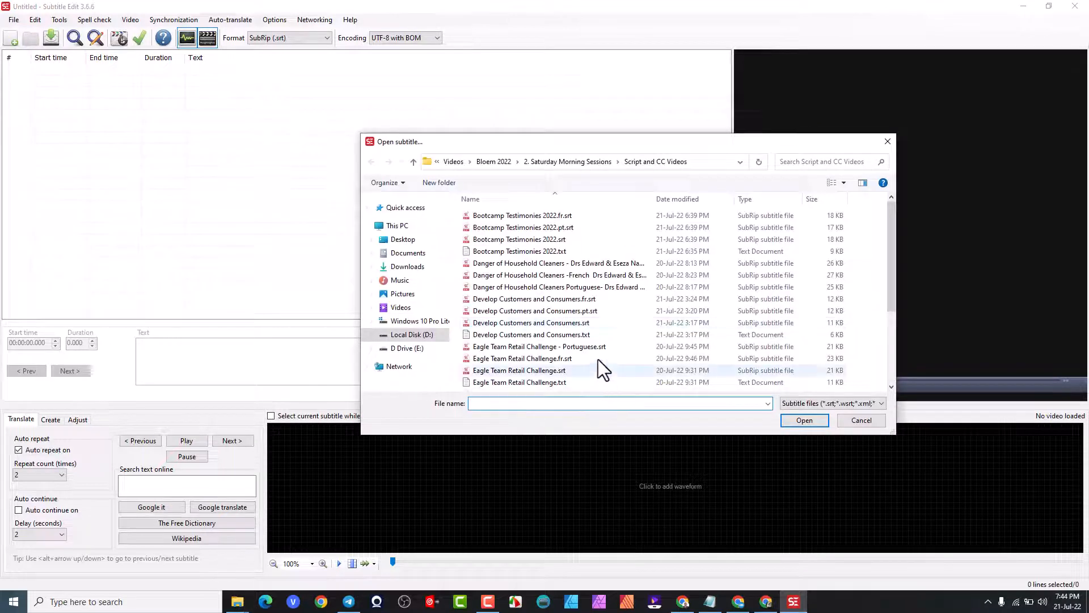
scroll(595, 363, down, 3)
scroll(590, 340, up, 3)
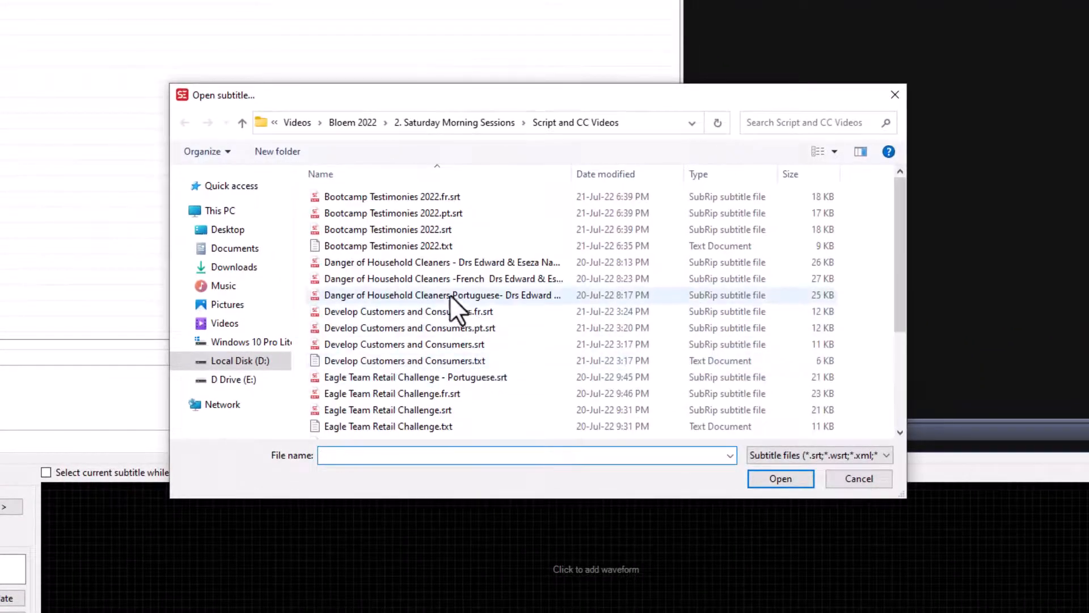
scroll(448, 374, down, 3)
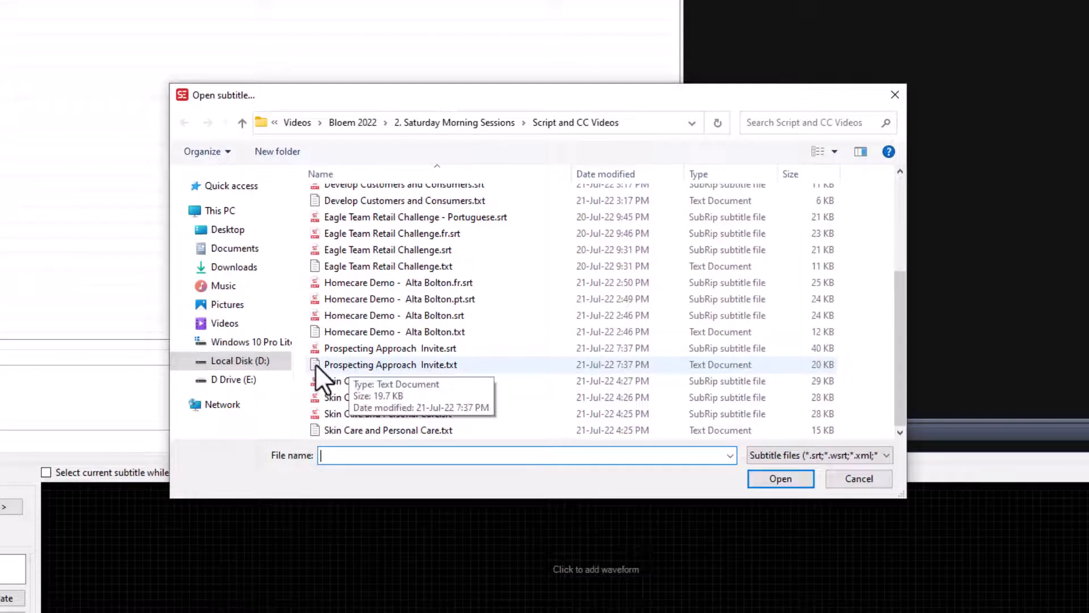
click(422, 348)
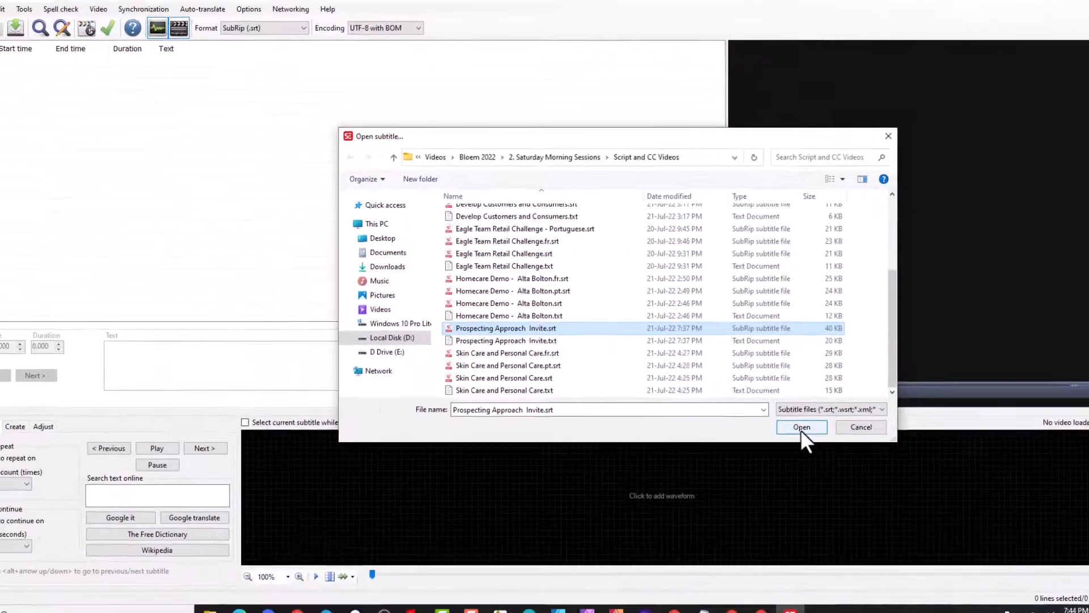
click(800, 427)
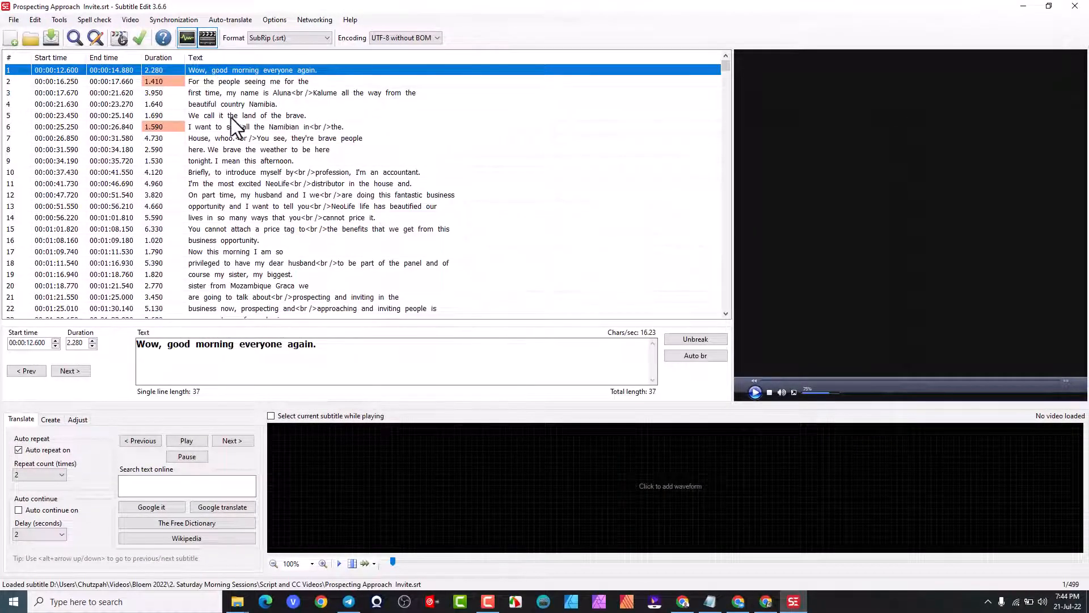
scroll(298, 220, down, 10)
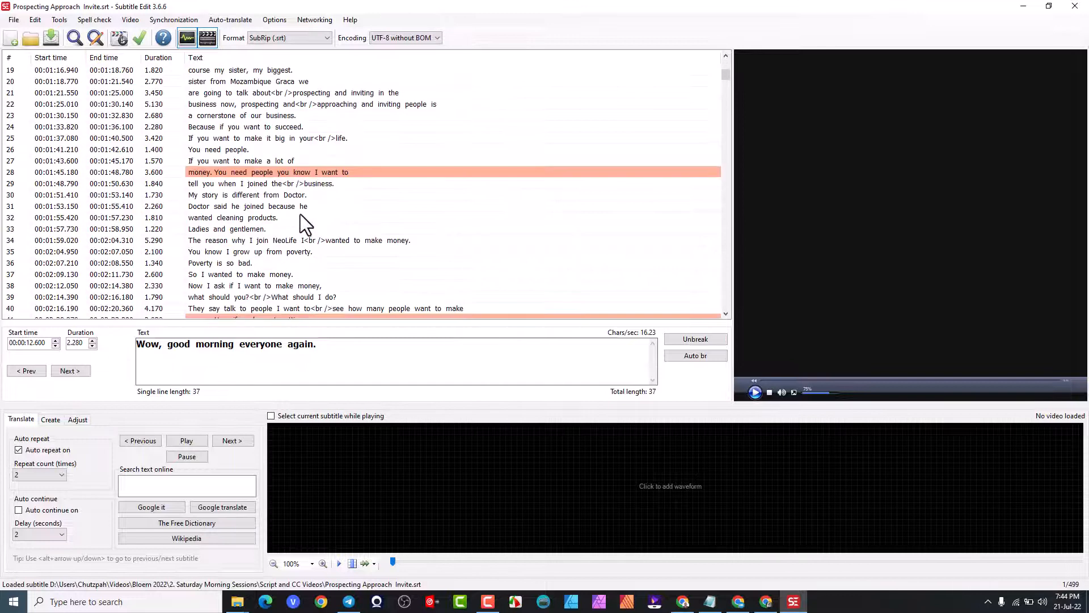
scroll(297, 218, up, 10)
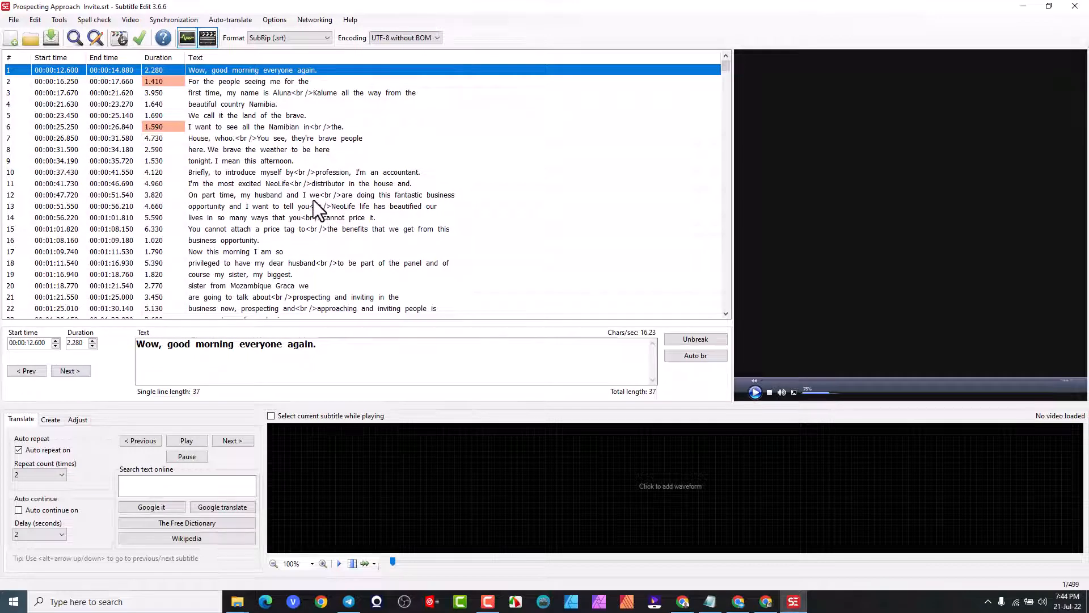
- Open Auto-translate for the loaded subtitles and keep Google Translate V1 API as the translation service
click(230, 19)
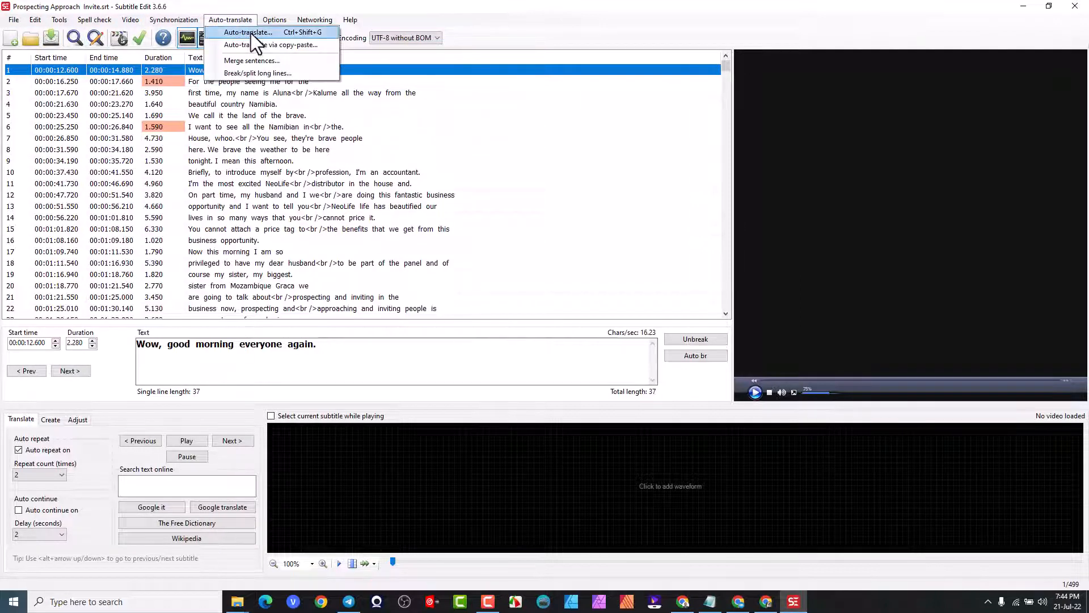
click(250, 33)
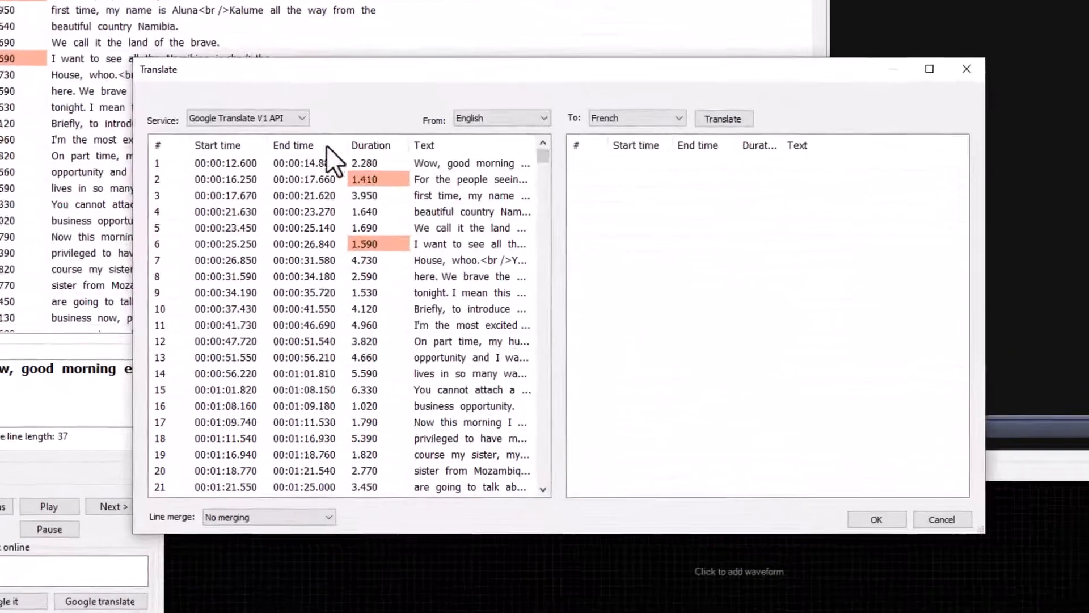
click(303, 115)
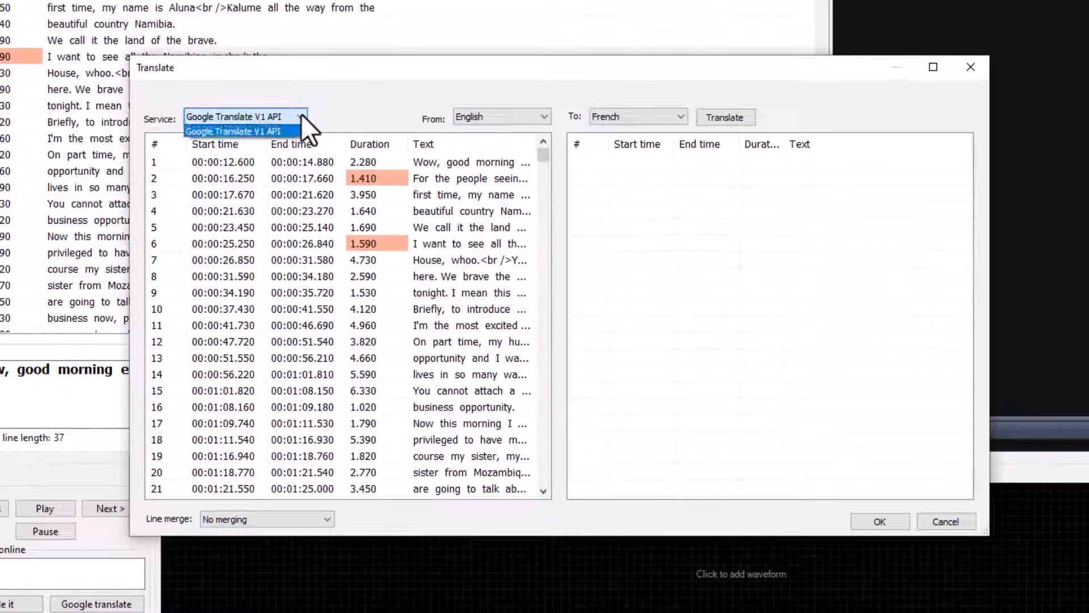
click(301, 116)
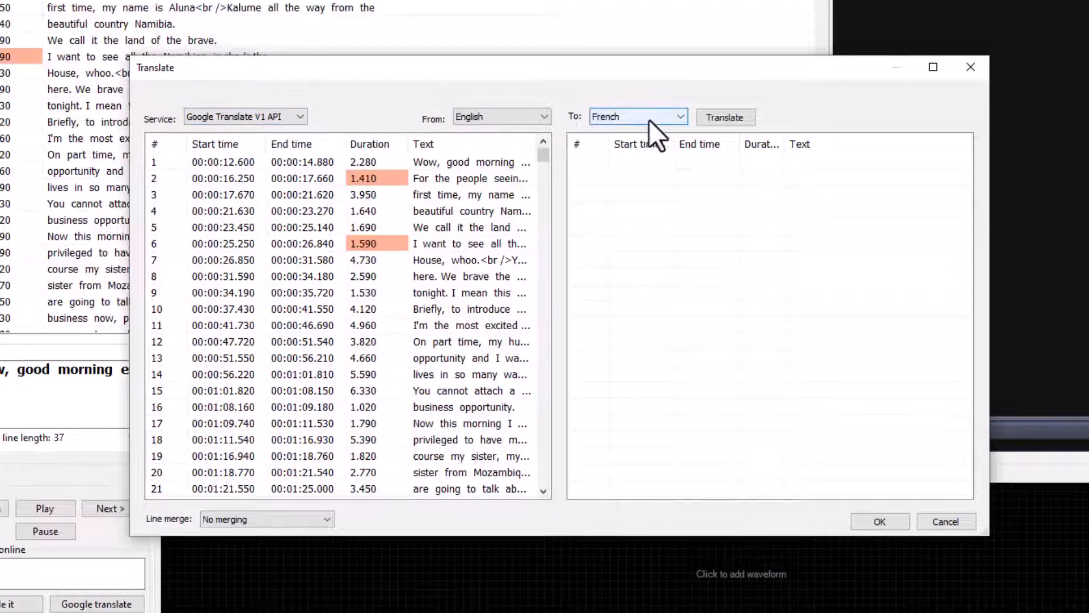
- Auto-translate the subtitles from English to Portuguese and accept the translated lines
click(680, 116)
drag(676, 235, 672, 334)
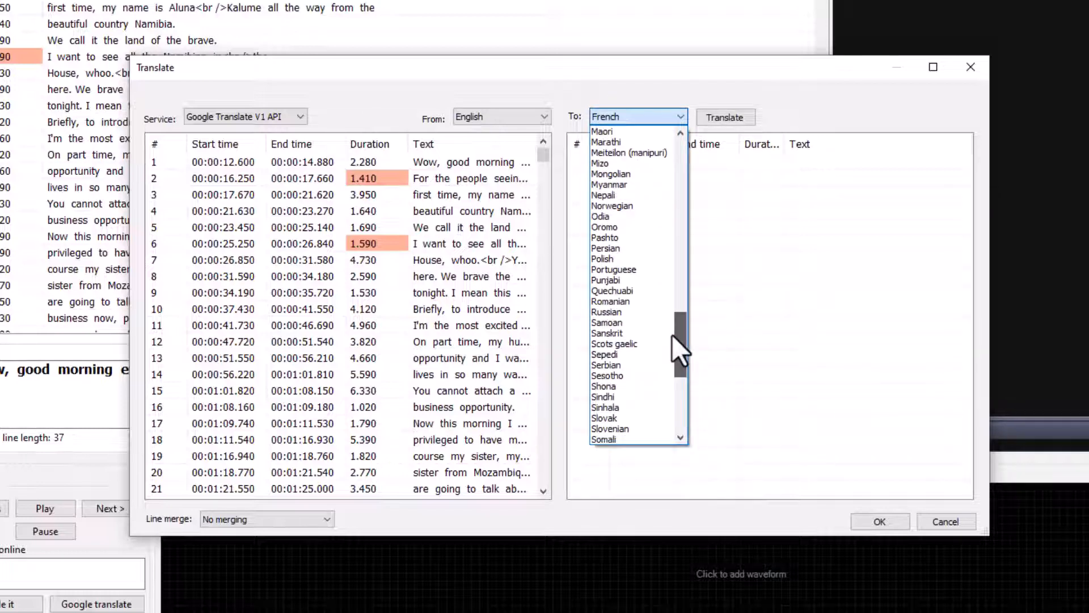
click(628, 269)
click(732, 117)
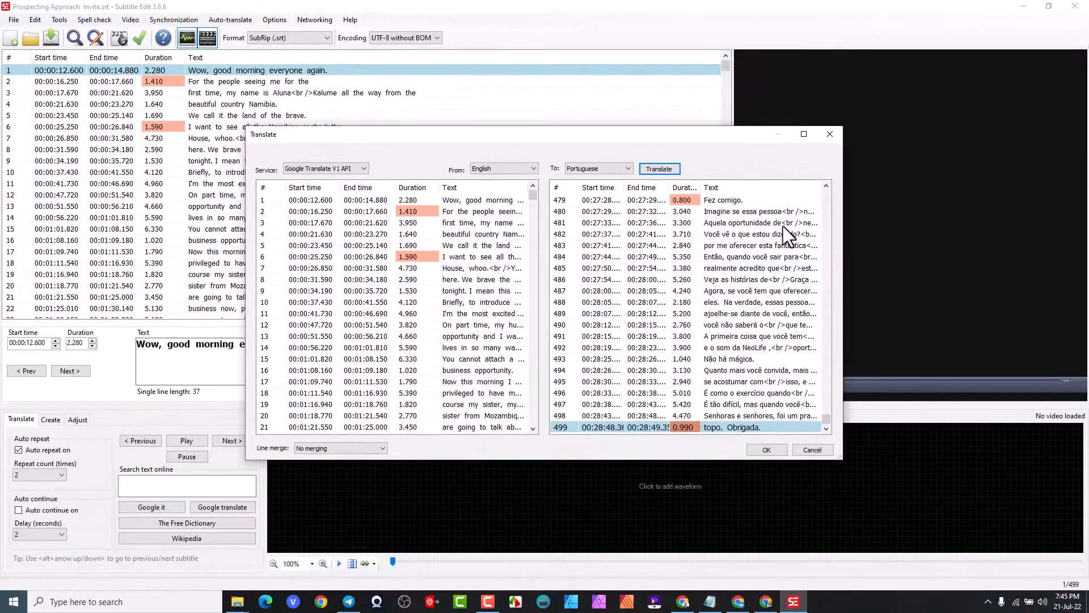
click(766, 450)
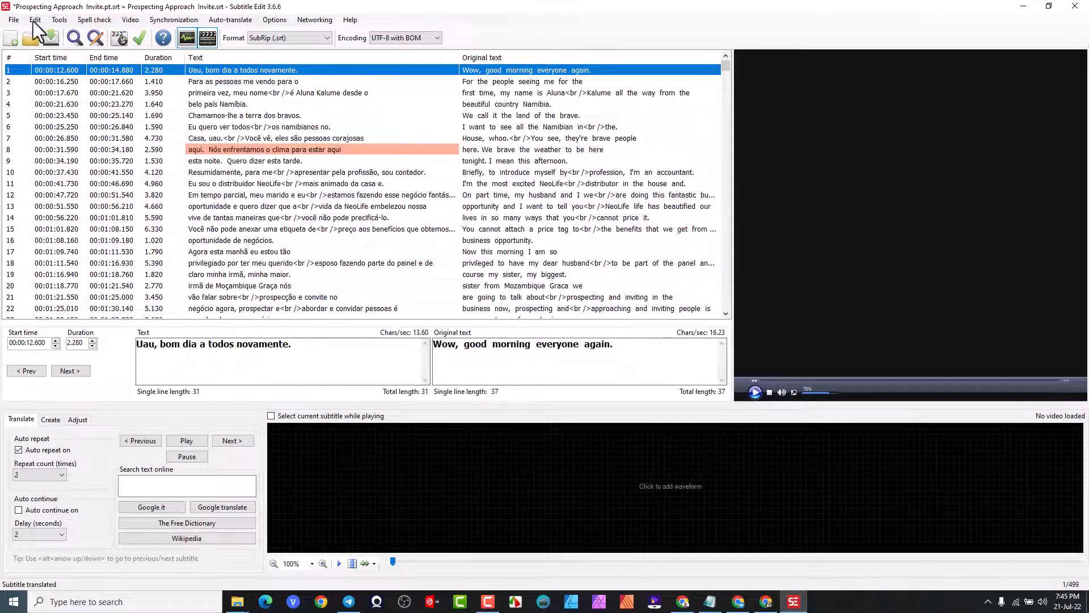
- Save the Portuguese translation as Prospecting Approach Invite.pt.srt in the Script and CC Videos folder
click(14, 21)
click(16, 21)
click(51, 38)
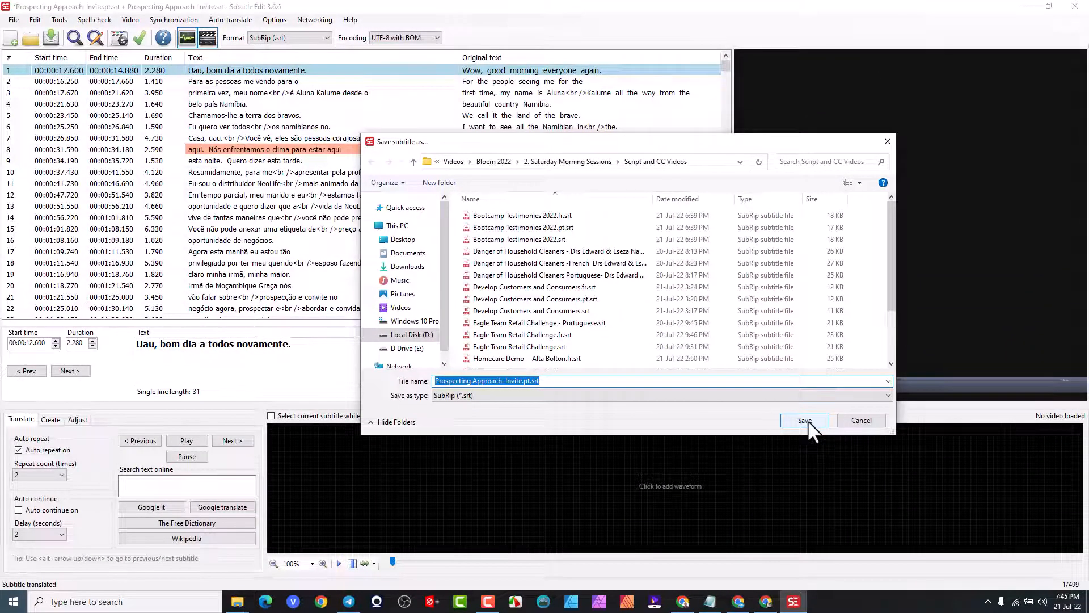
click(806, 420)
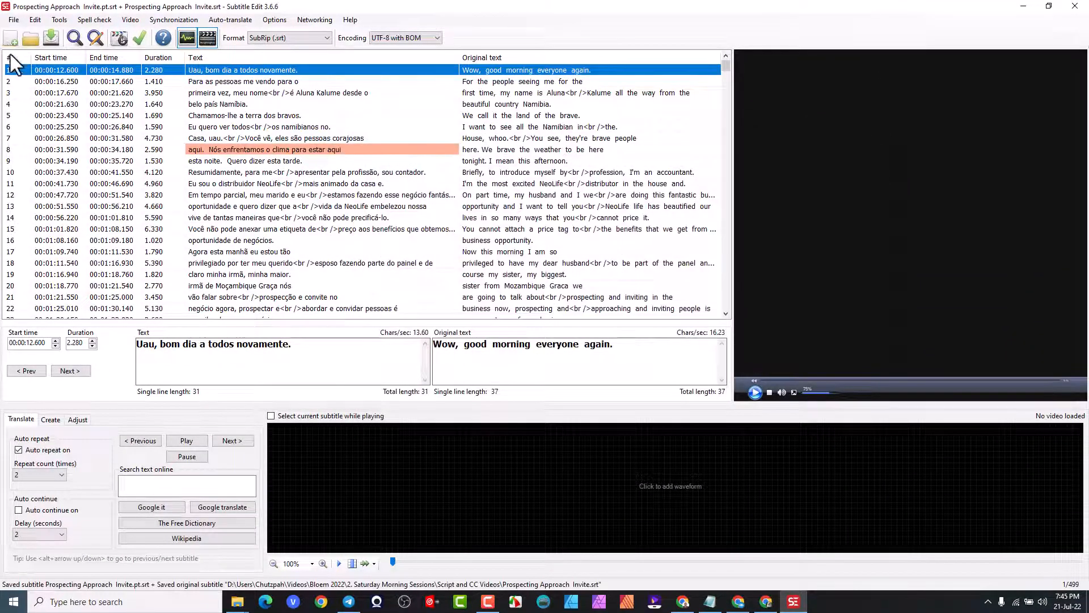
- Start a new empty subtitle and reopen the English file Prospecting Approach Invite.srt
click(12, 41)
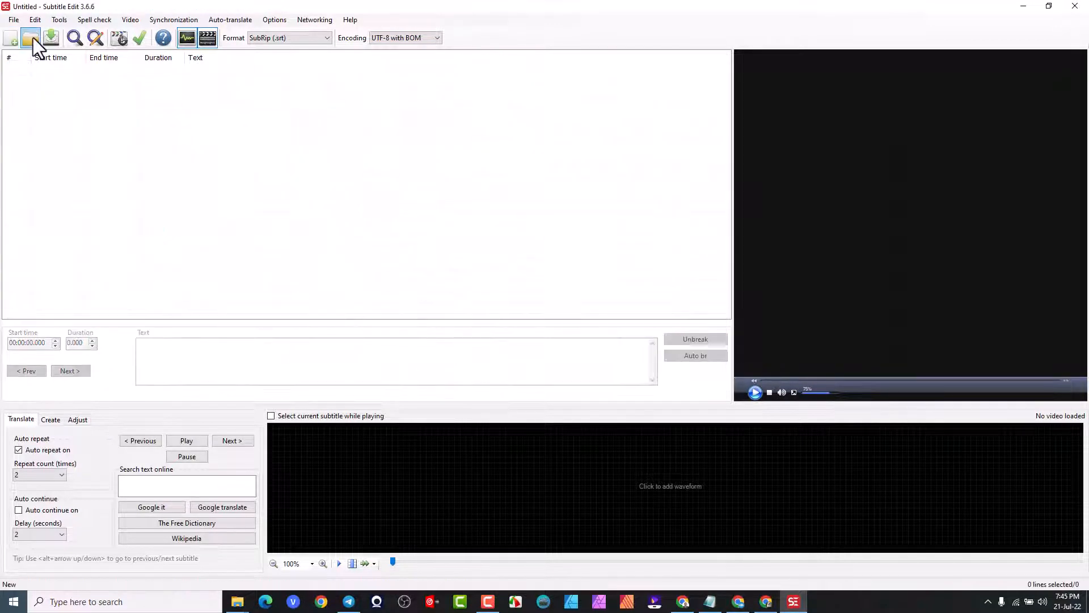
click(31, 37)
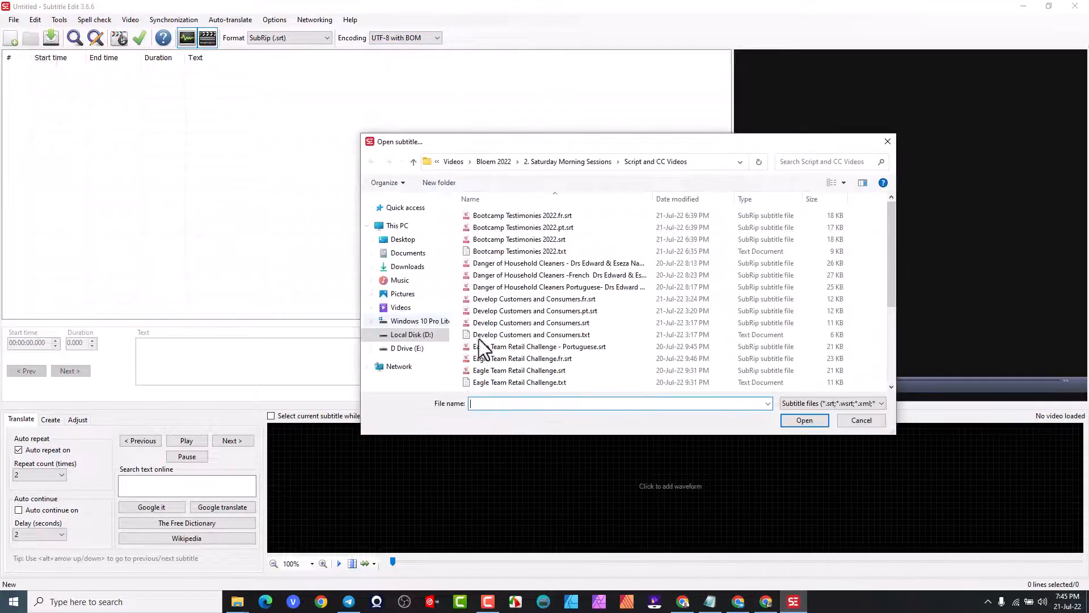
scroll(596, 359, down, 4)
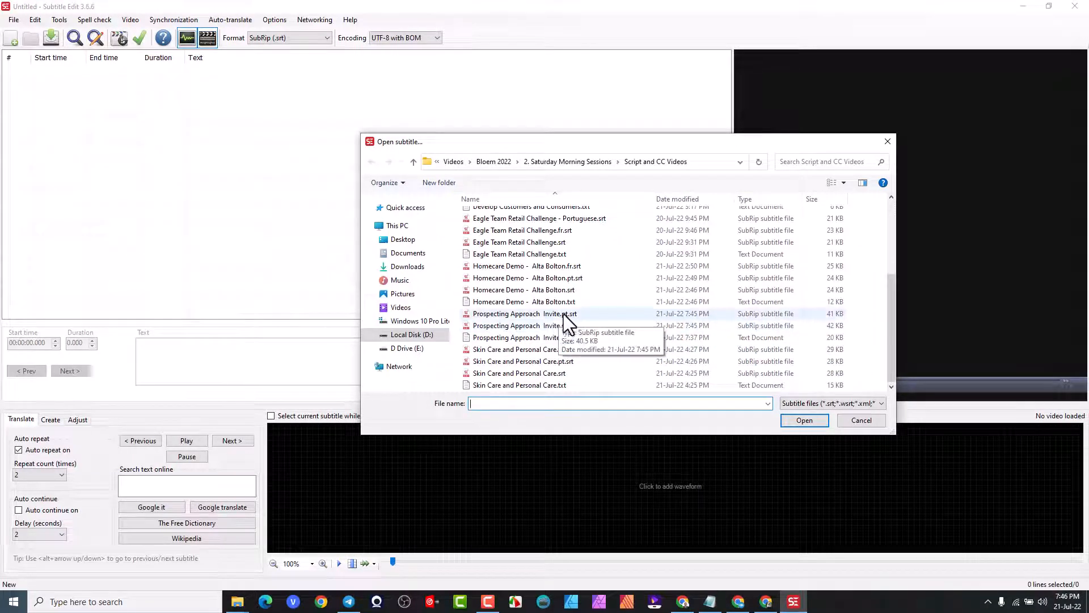
double_click(536, 327)
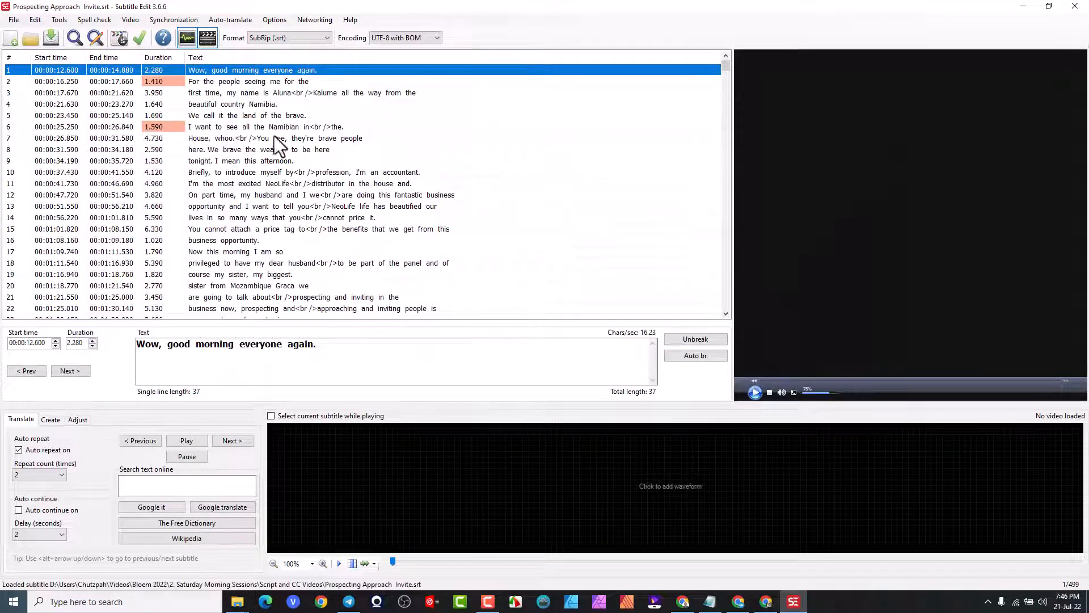
- Auto-translate the subtitles from English to French and save the translation as Prospecting Approach Invite.fr.srt
click(237, 20)
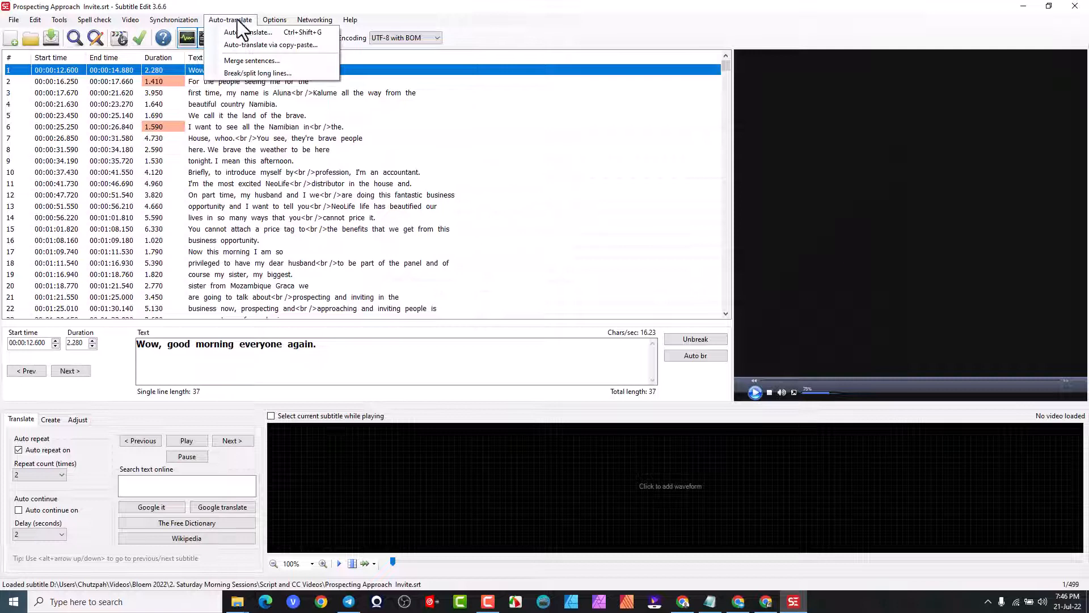
click(237, 29)
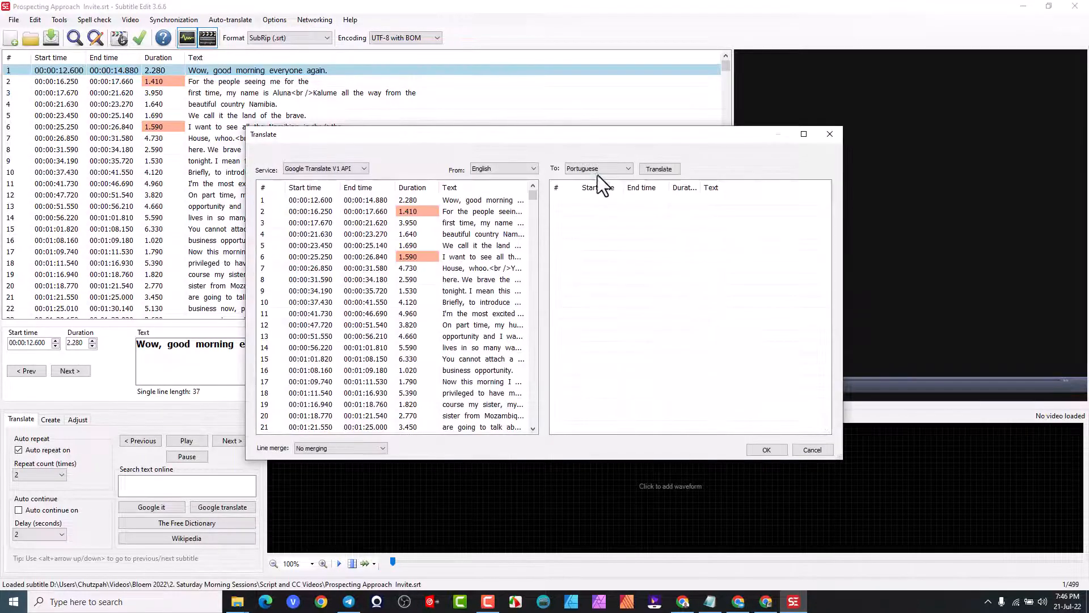
click(627, 170)
drag(628, 327, 624, 239)
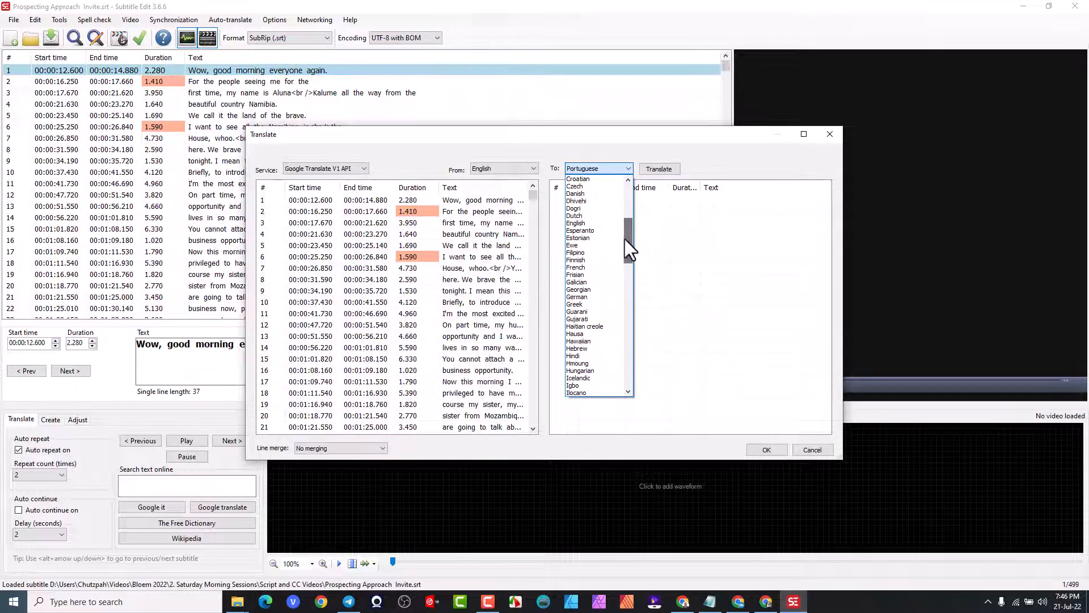
click(594, 267)
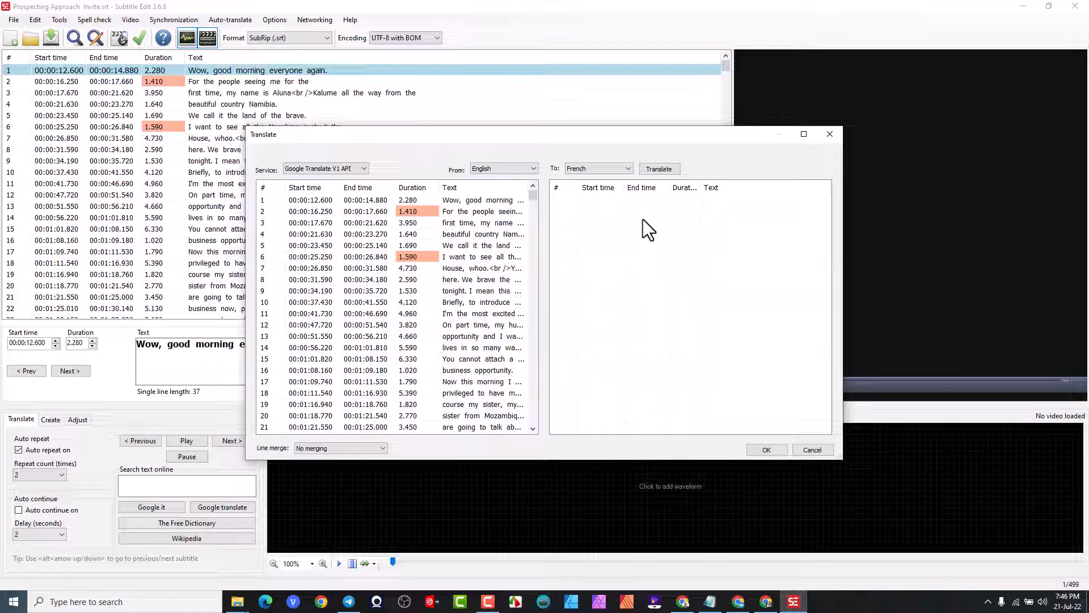
click(659, 169)
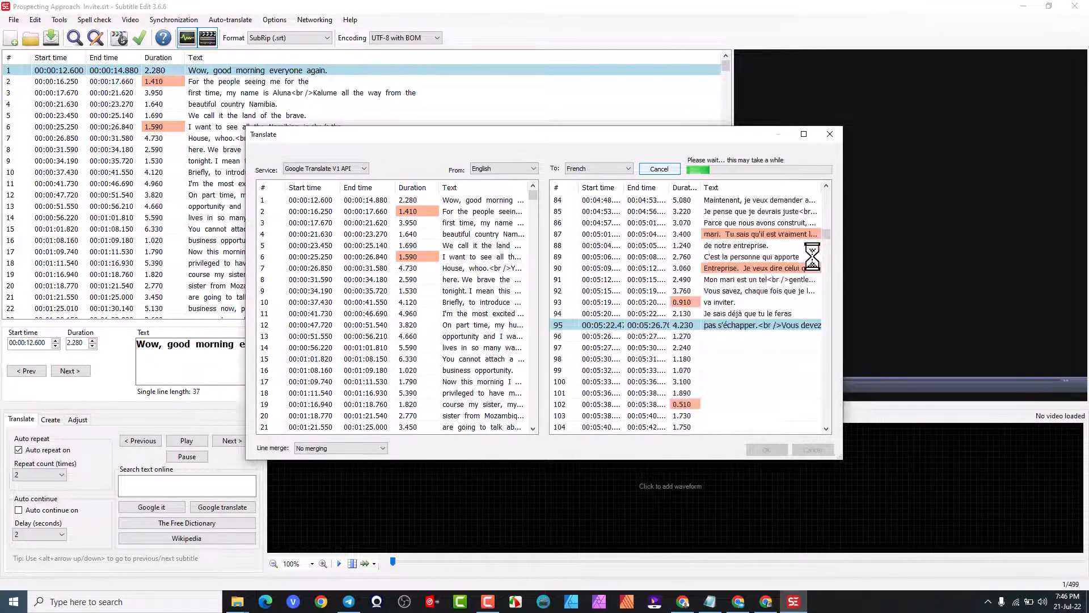
click(765, 452)
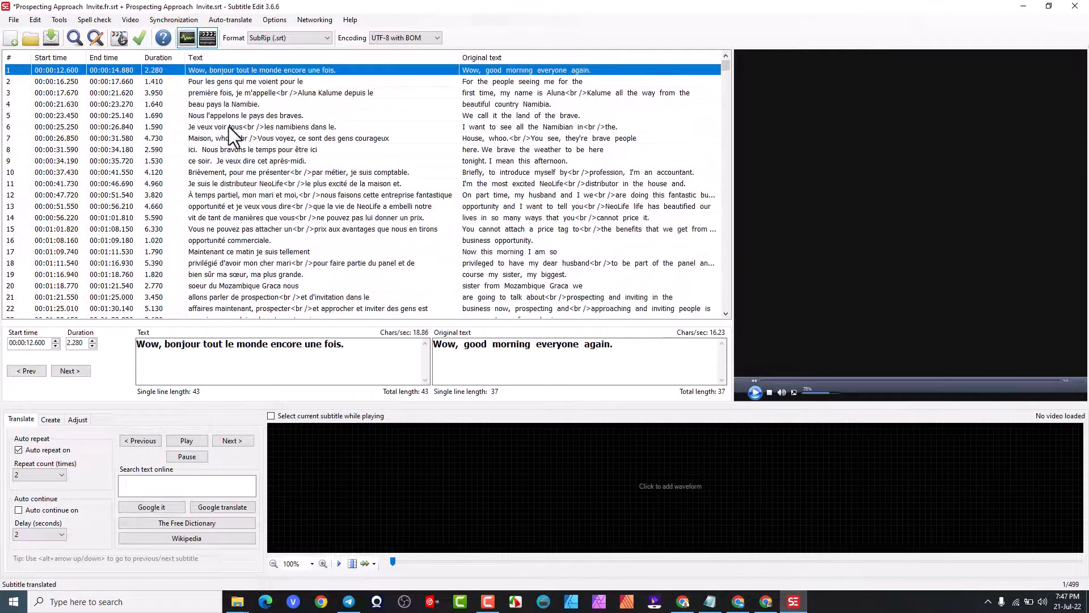
click(50, 37)
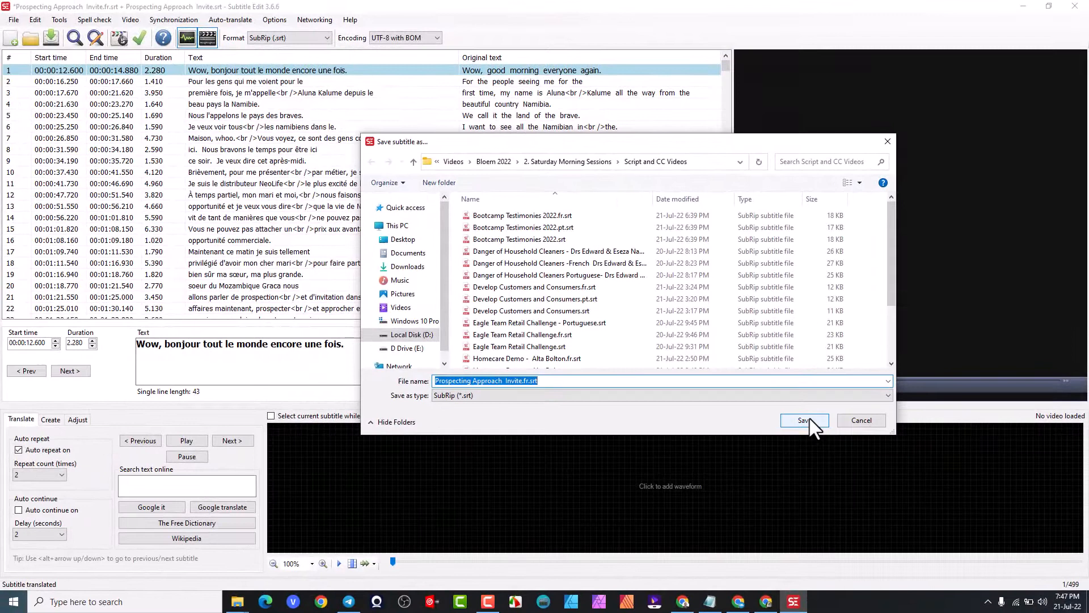
click(810, 420)
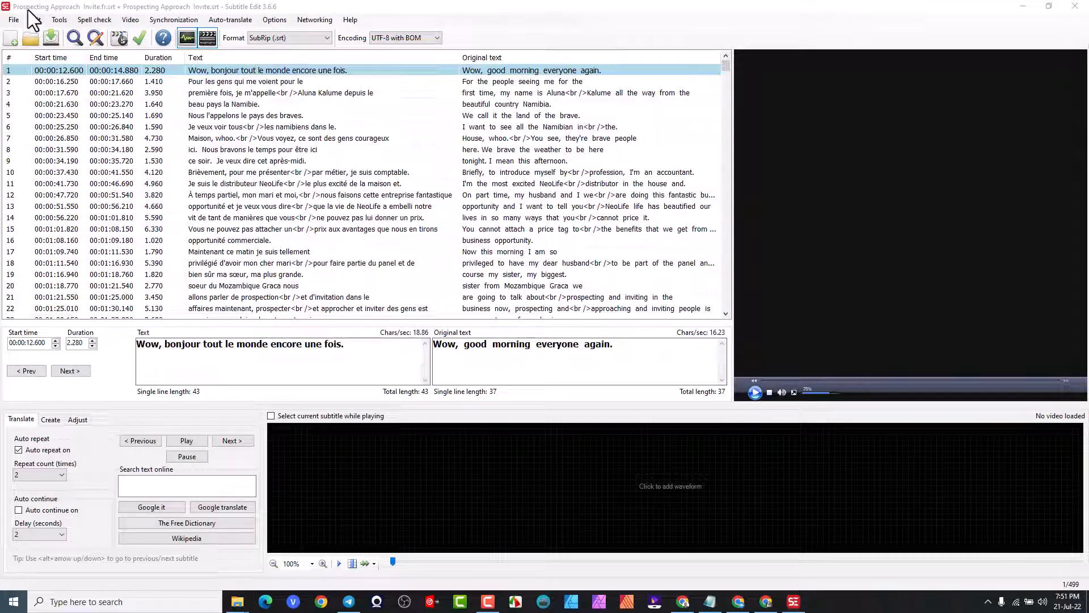
- View the program's About information with its source code and website links, and close it
click(355, 22)
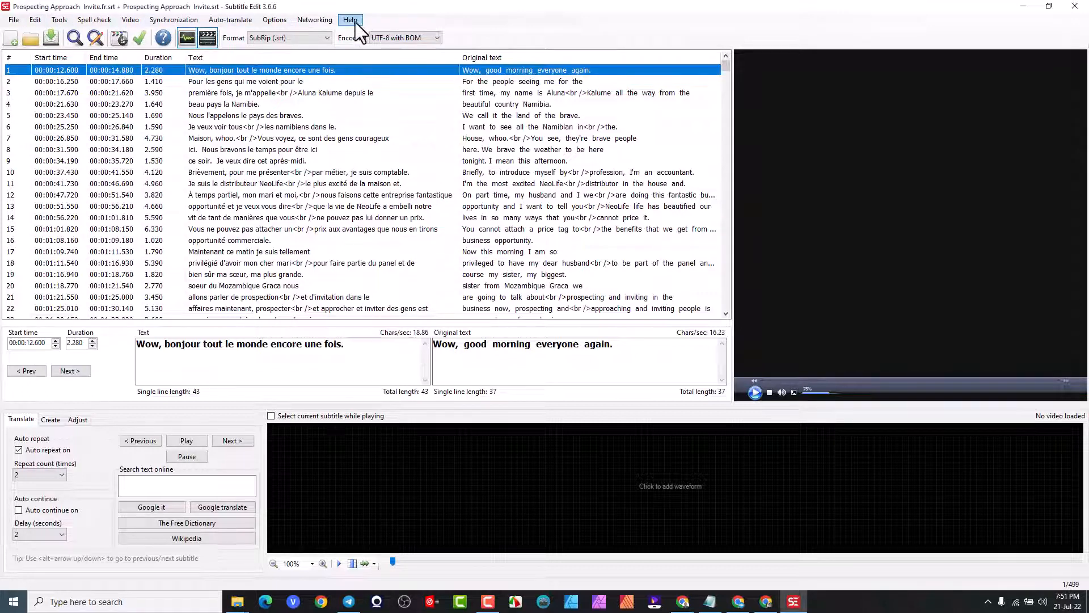
click(356, 24)
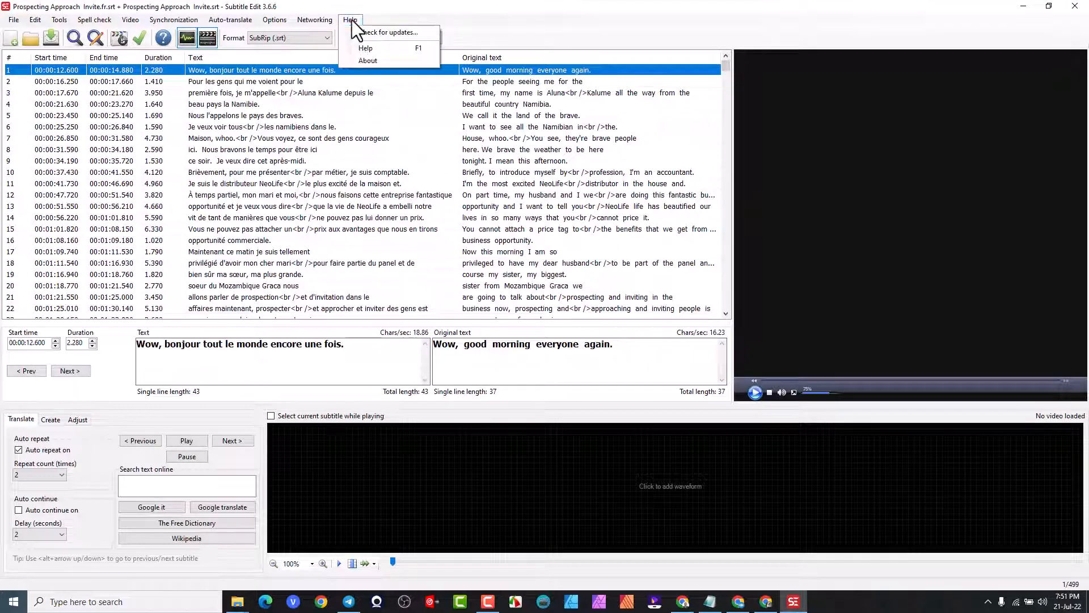
click(365, 58)
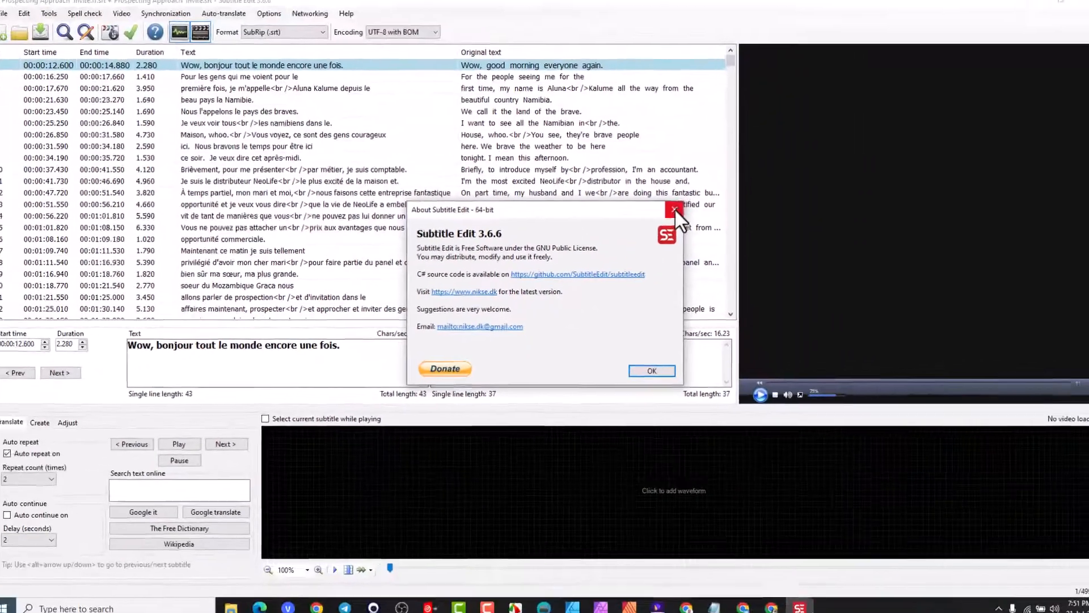
click(674, 209)
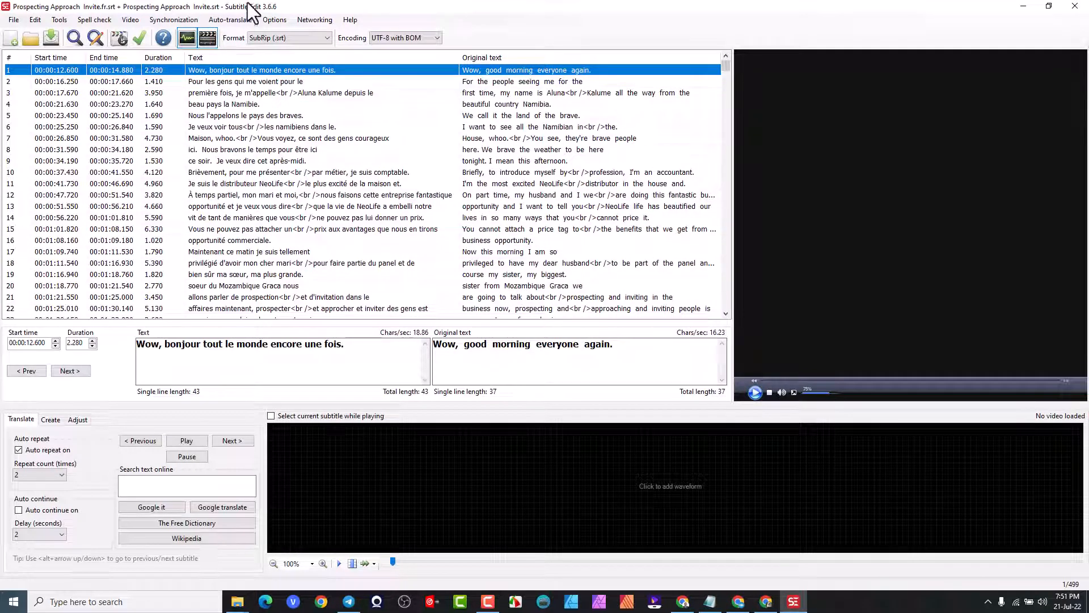
- Compare the French translation with the original English text line by line through the first twelve subtitles
click(205, 347)
drag(206, 348, 237, 349)
click(348, 347)
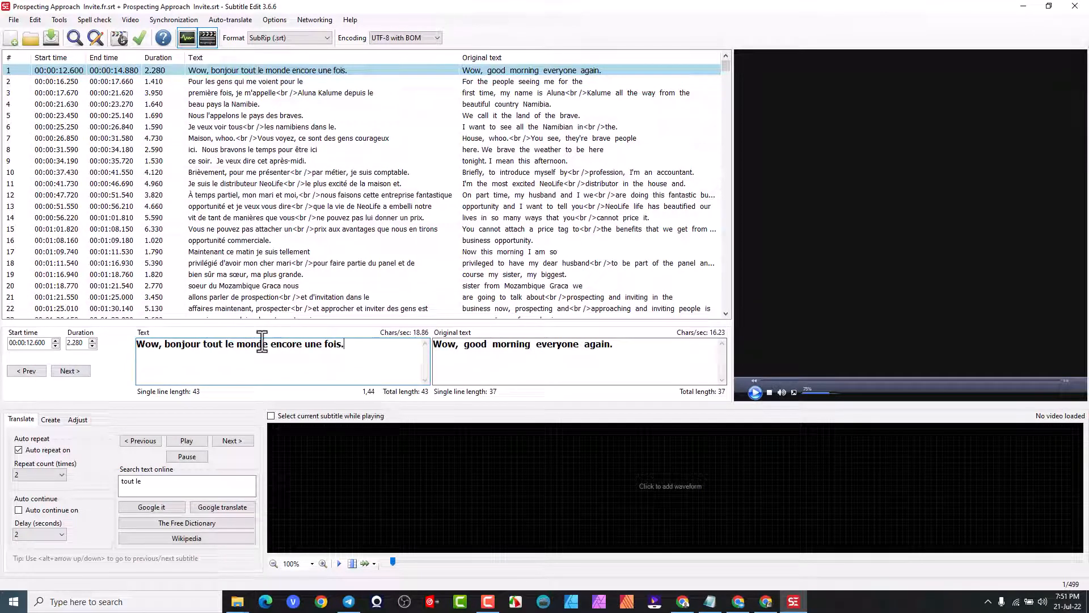
click(504, 74)
click(502, 79)
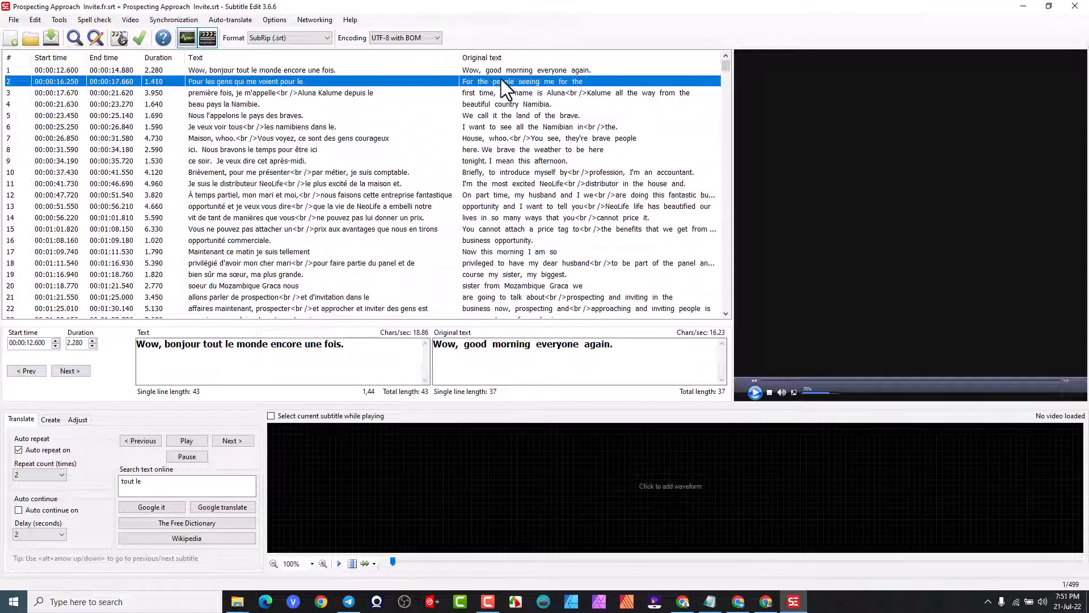
click(497, 100)
click(500, 127)
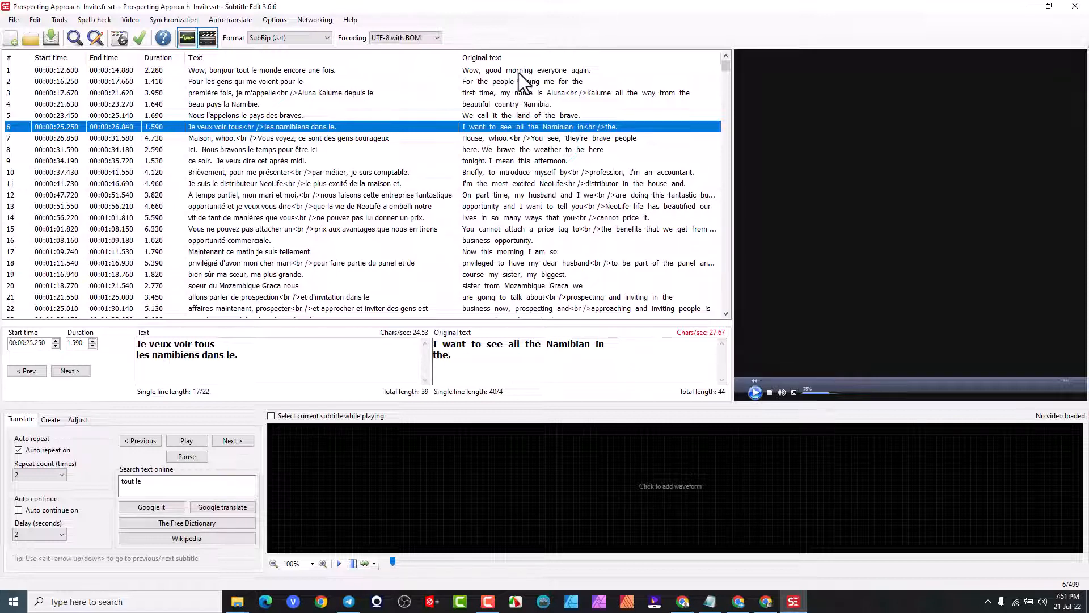
click(521, 136)
click(531, 150)
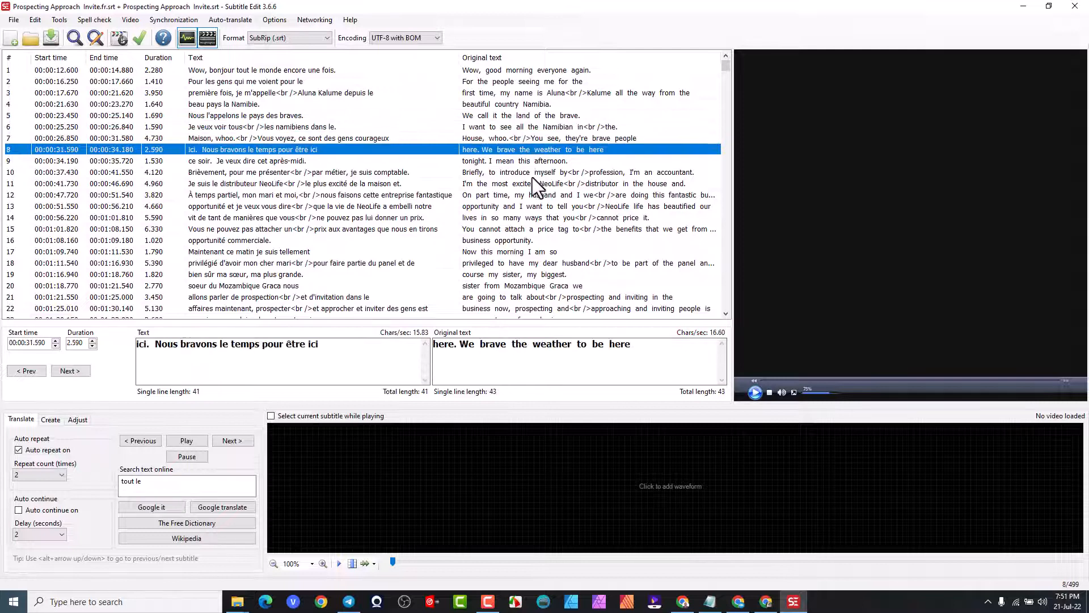
click(533, 162)
click(536, 183)
click(537, 196)
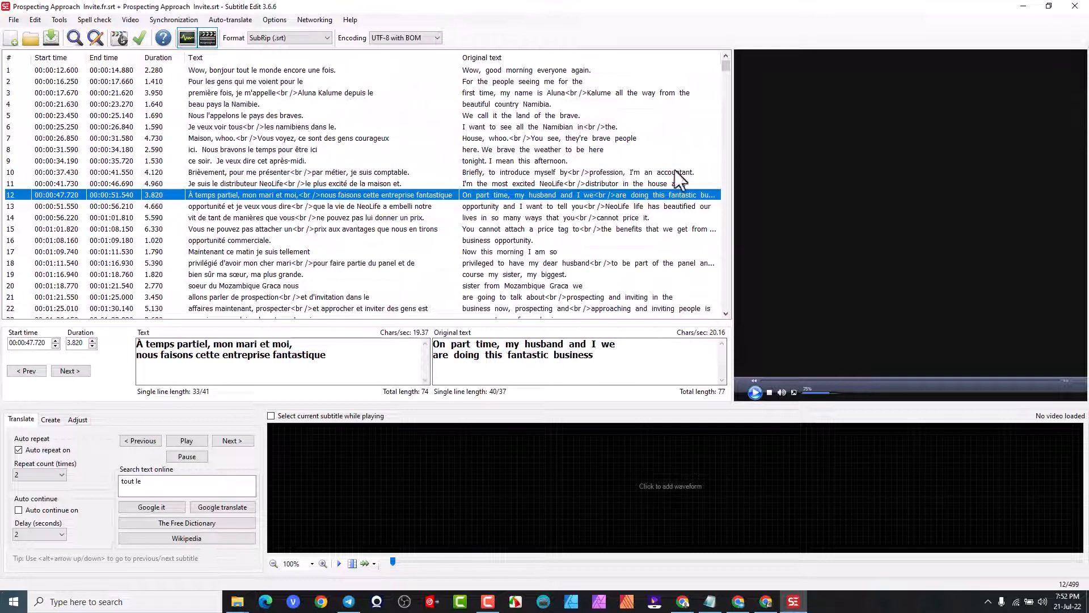
- Switch to File Explorer and check the French, Portuguese and English Prospecting Approach Invite .srt files in Script and CC Videos
click(1022, 6)
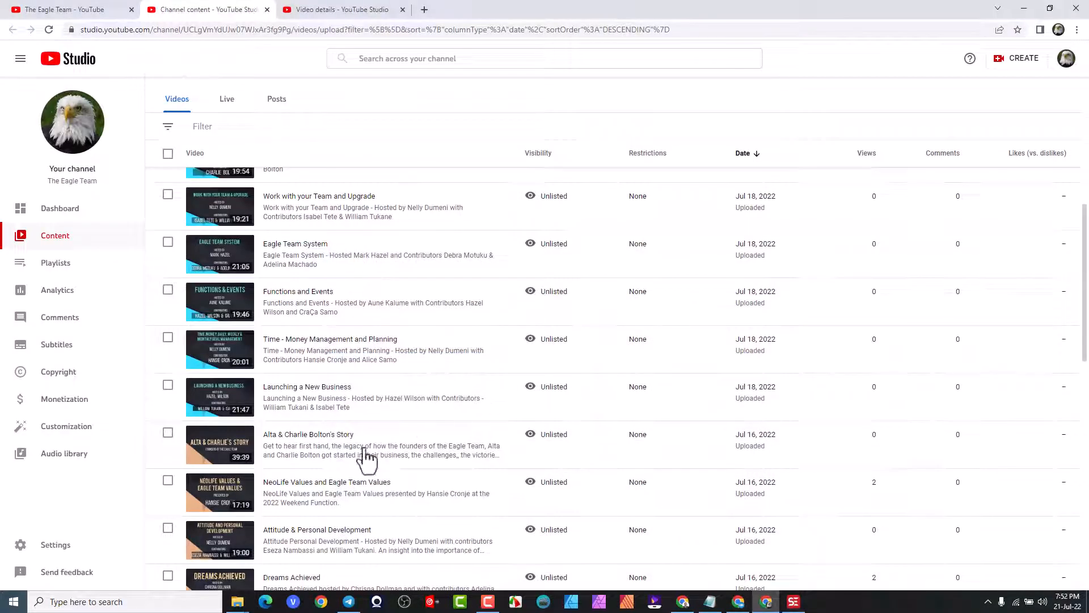
mouse_move(244, 603)
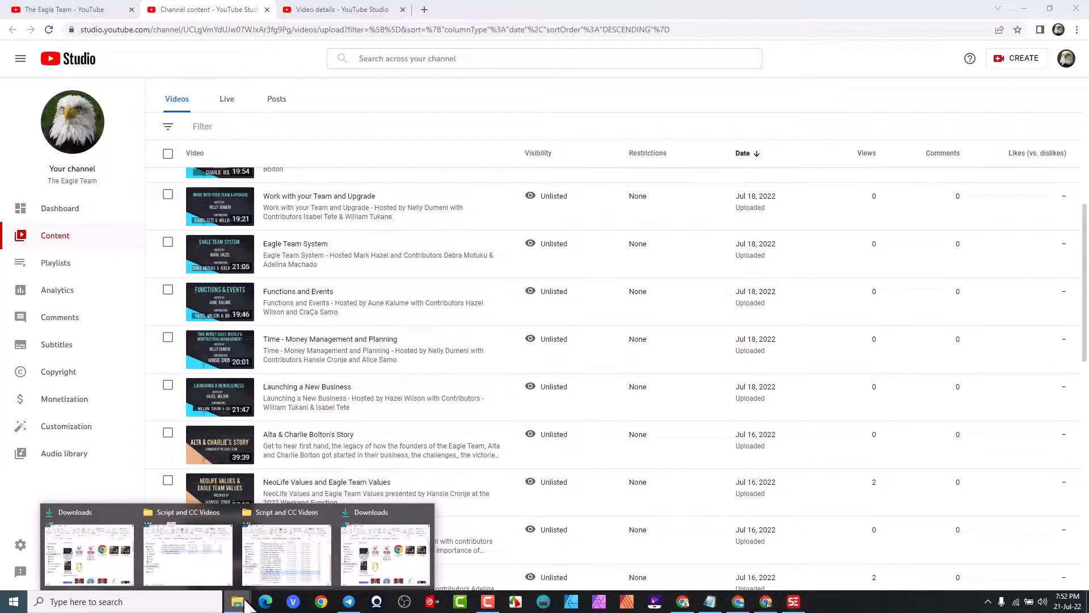
click(284, 567)
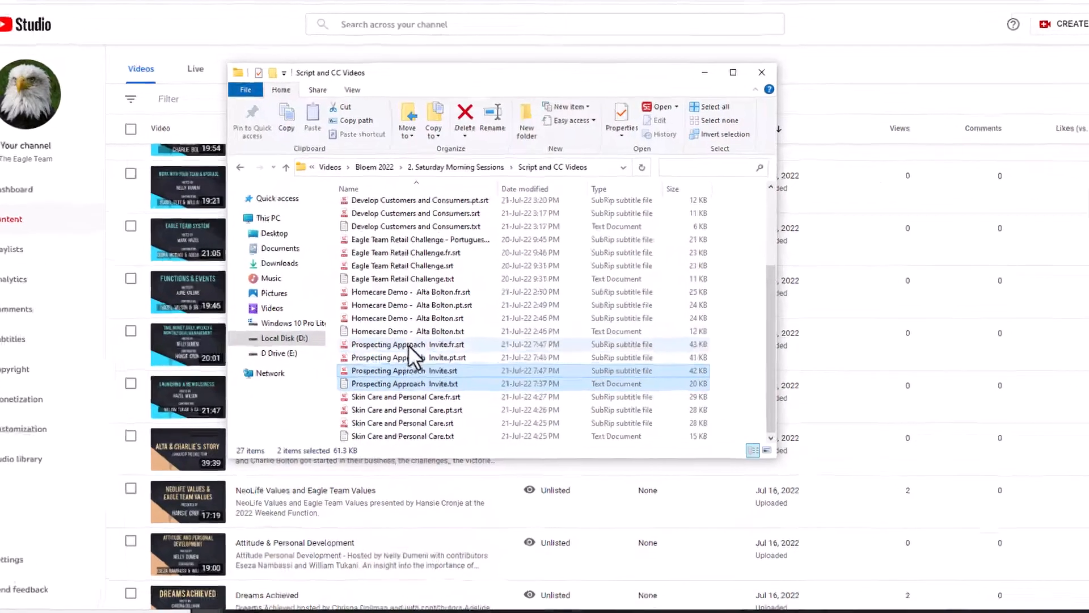
click(434, 349)
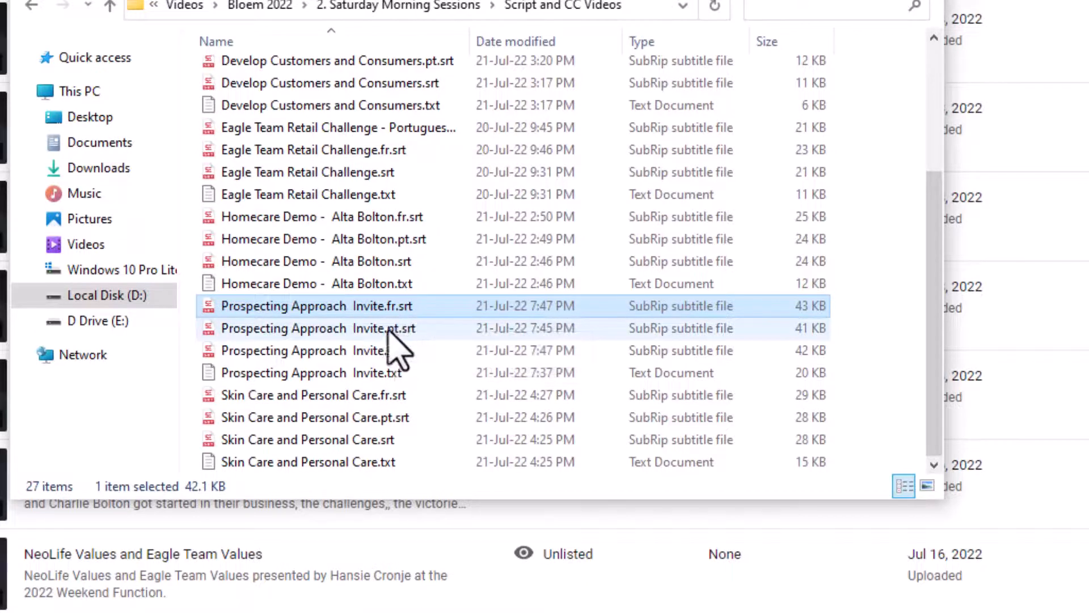
click(404, 330)
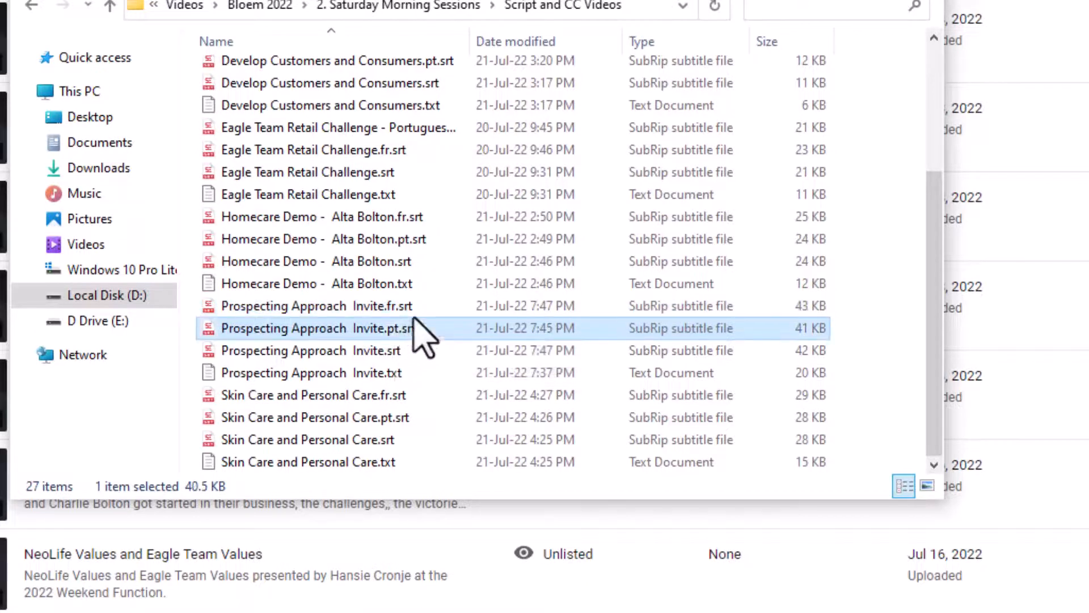
click(390, 351)
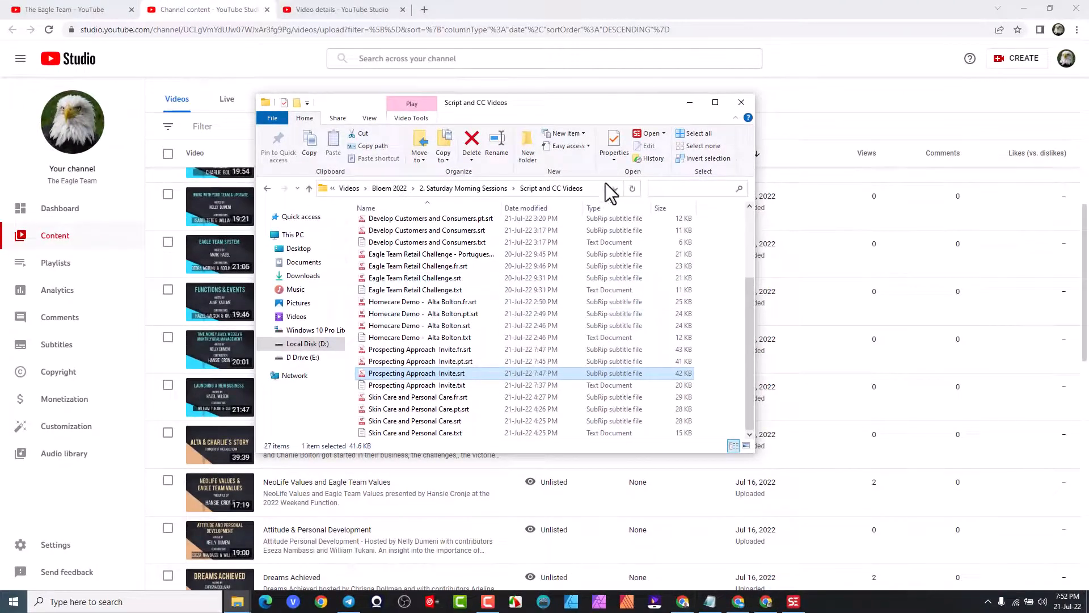
click(690, 103)
- In YouTube Studio, open the details of the Prospecting Approach Invite video from the channel content
scroll(329, 323, down, 4)
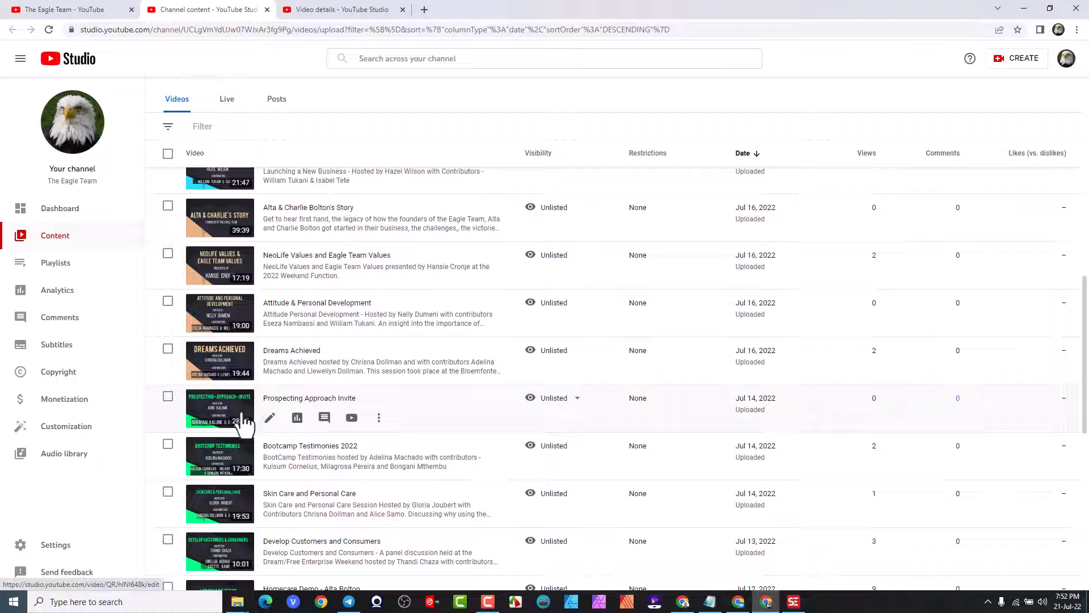
click(244, 407)
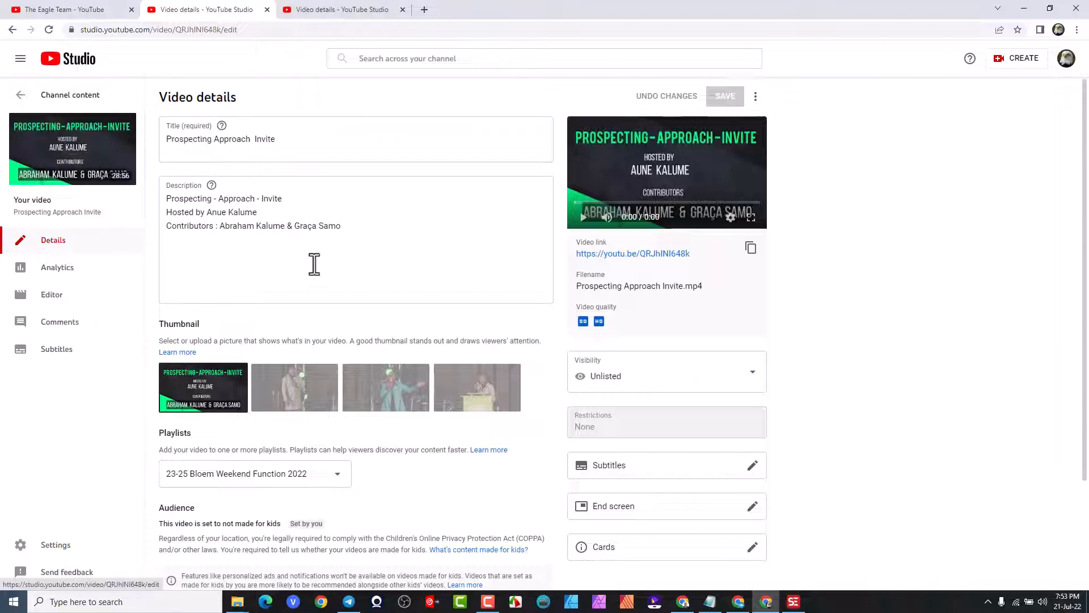
scroll(312, 263, down, 2)
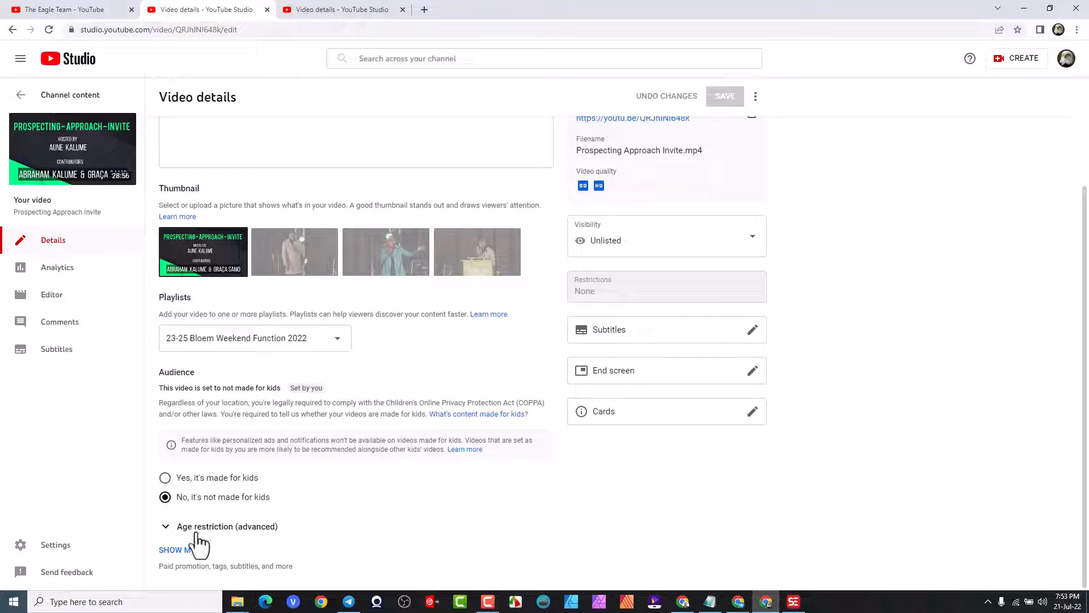
- Add the tag yt:cc=on to the Prospecting Approach Invite video and save the video details
click(183, 550)
scroll(284, 444, down, 1)
scroll(286, 444, down, 6)
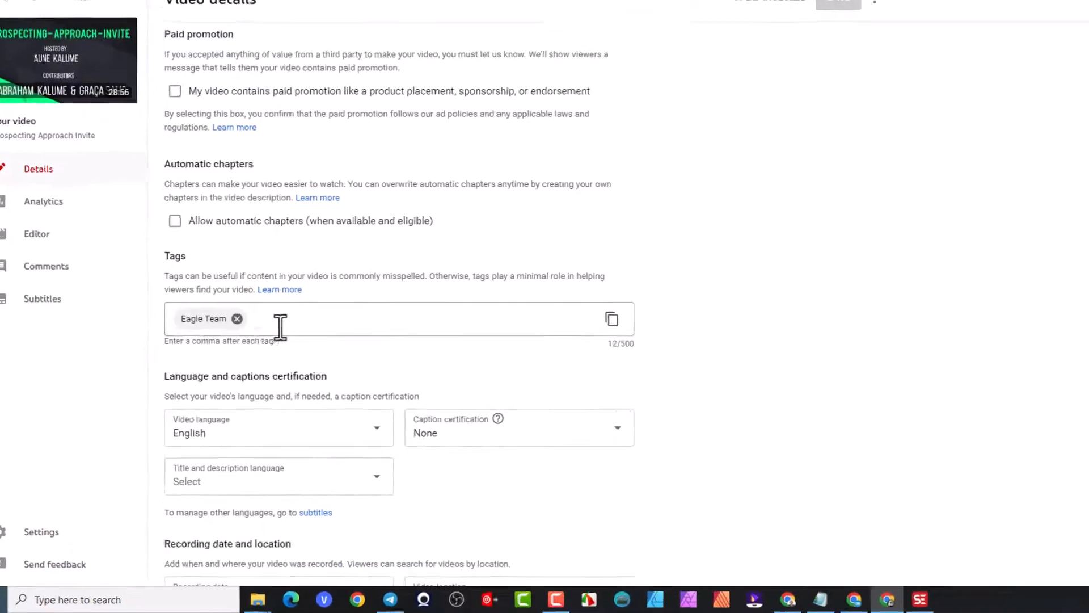
click(291, 319)
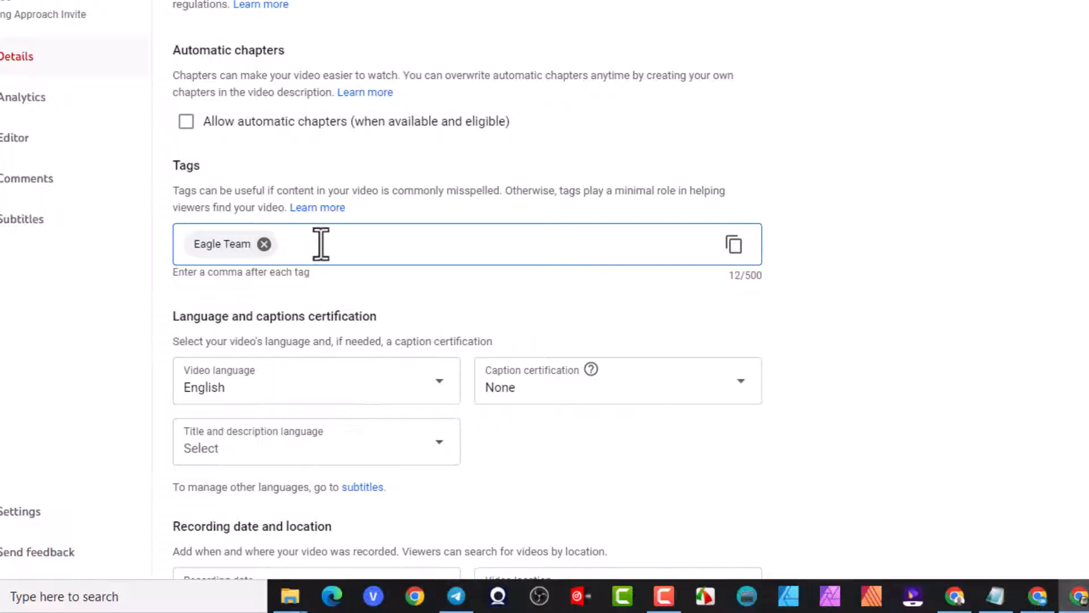
text(yt:cc)
text(=on)
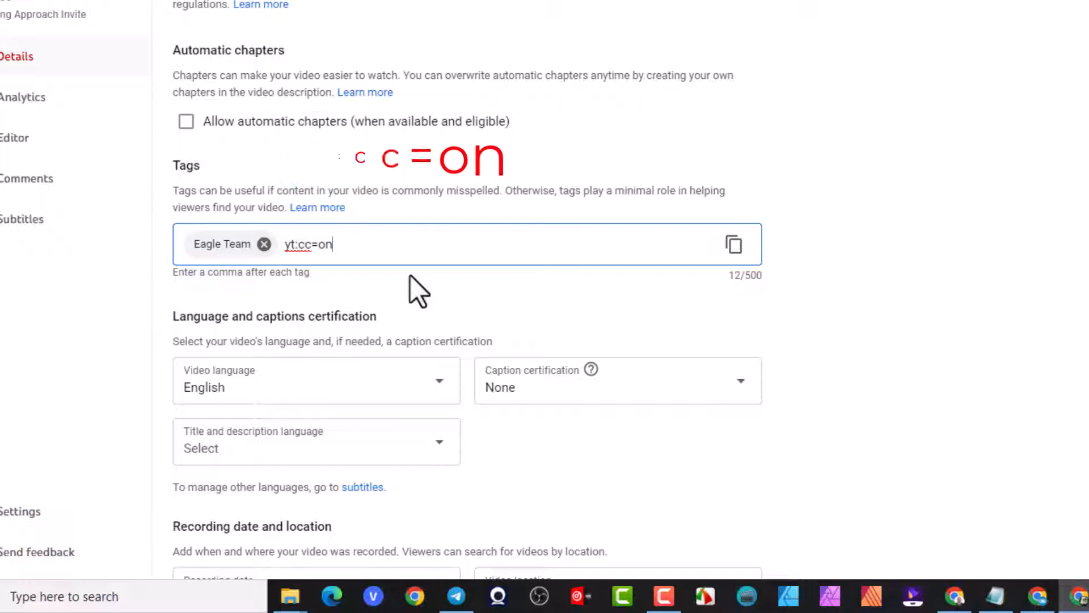
text(,)
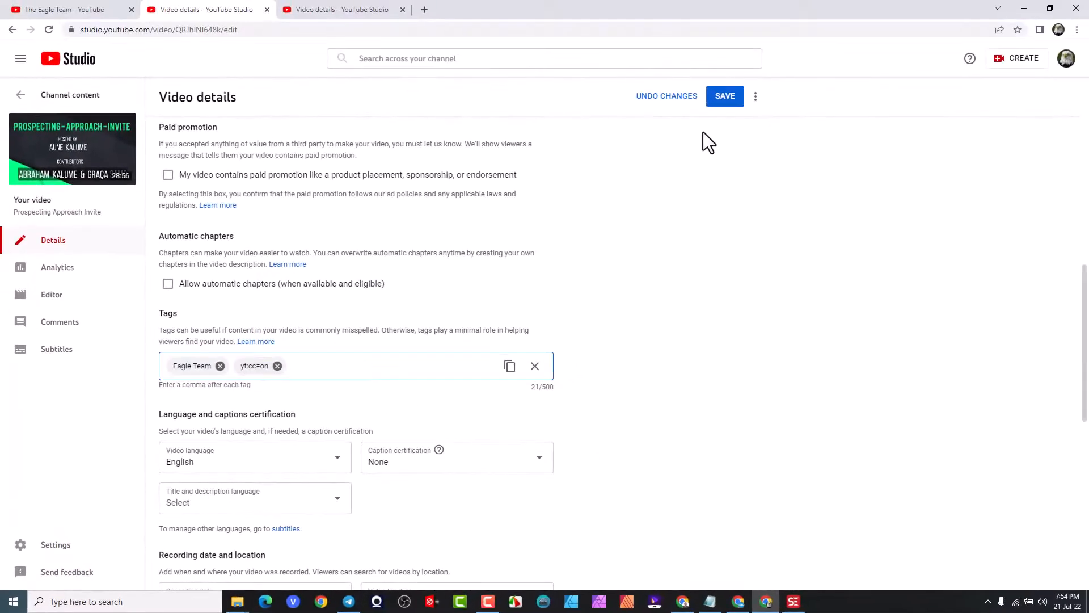
click(730, 97)
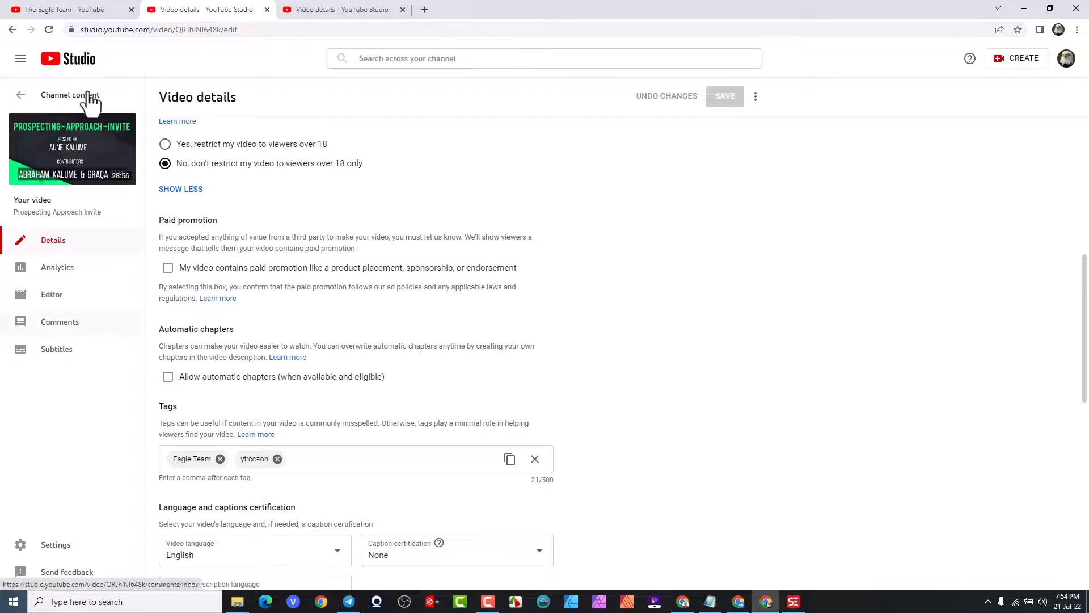
- Open the video's subtitles, review the text and timing of the automatic English captions in an editable duplicate, and discard the changes
click(52, 355)
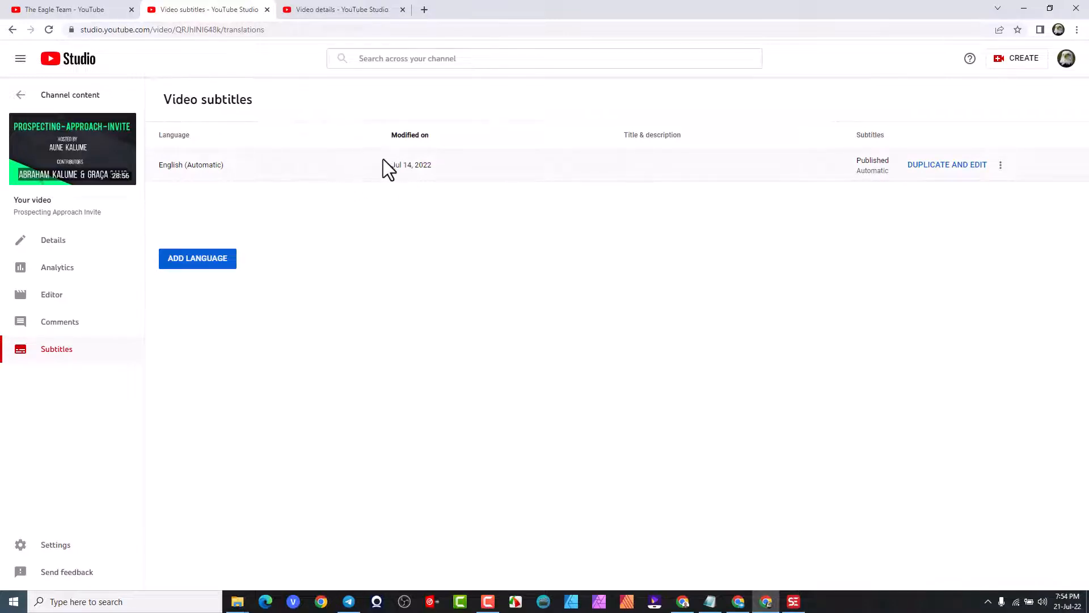
click(954, 165)
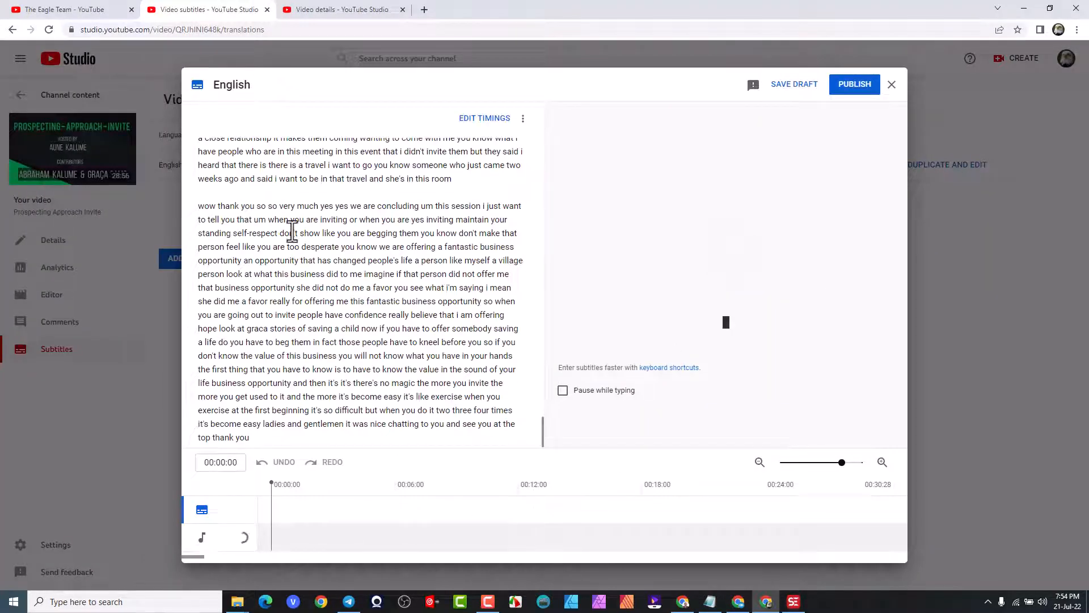
scroll(301, 233, up, 5)
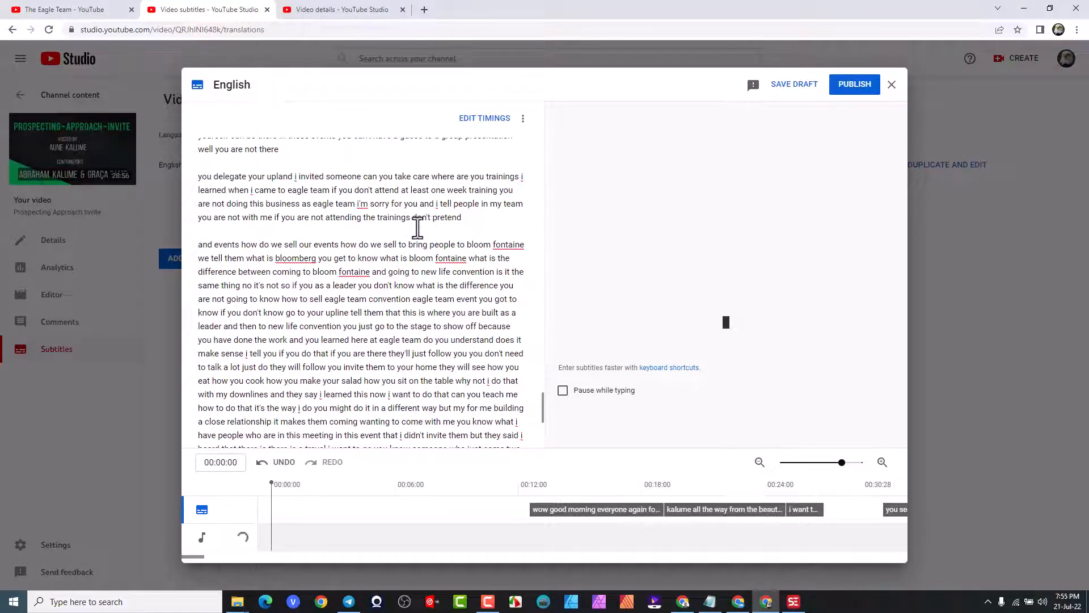
scroll(335, 211, up, 10)
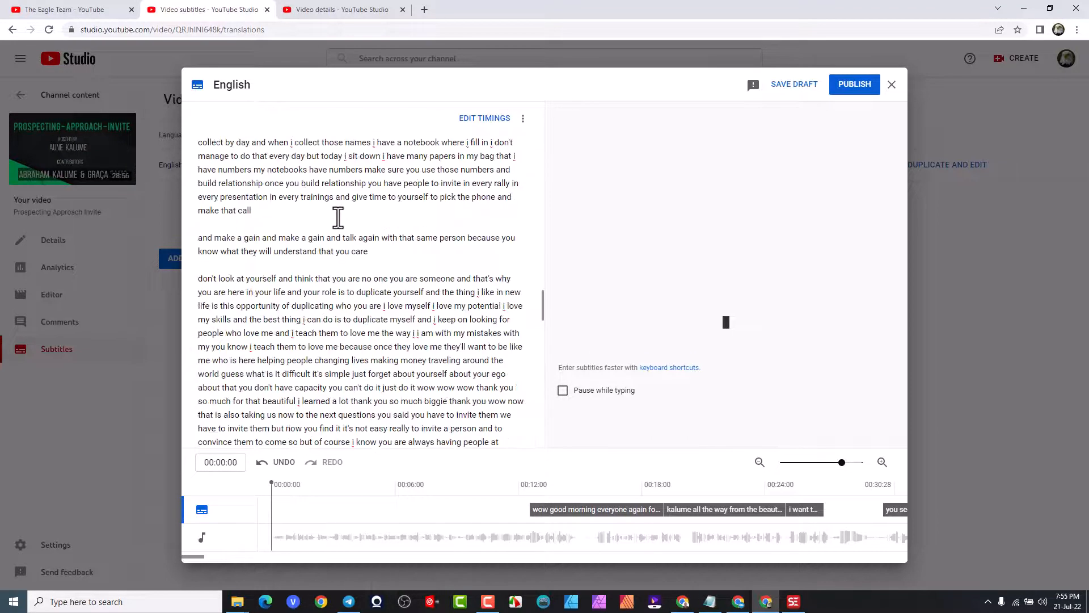
scroll(340, 210, down, 4)
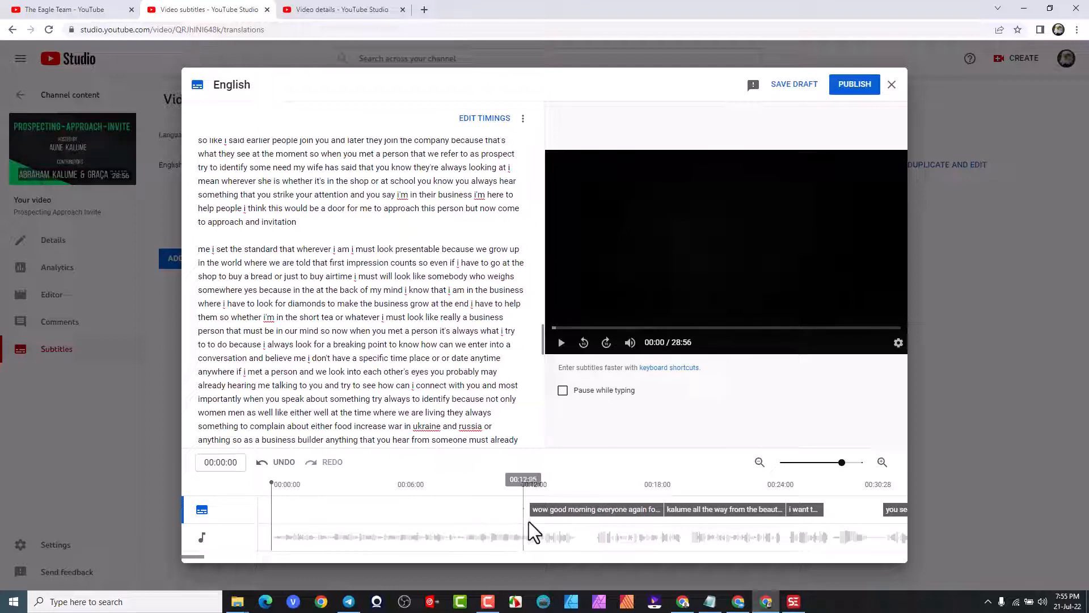
click(558, 533)
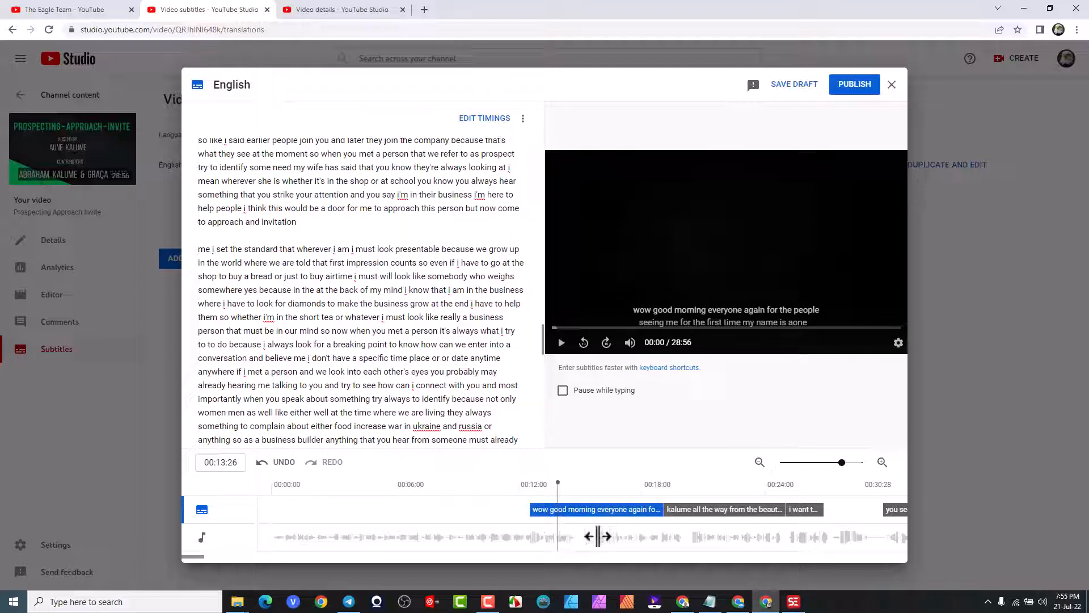
click(704, 523)
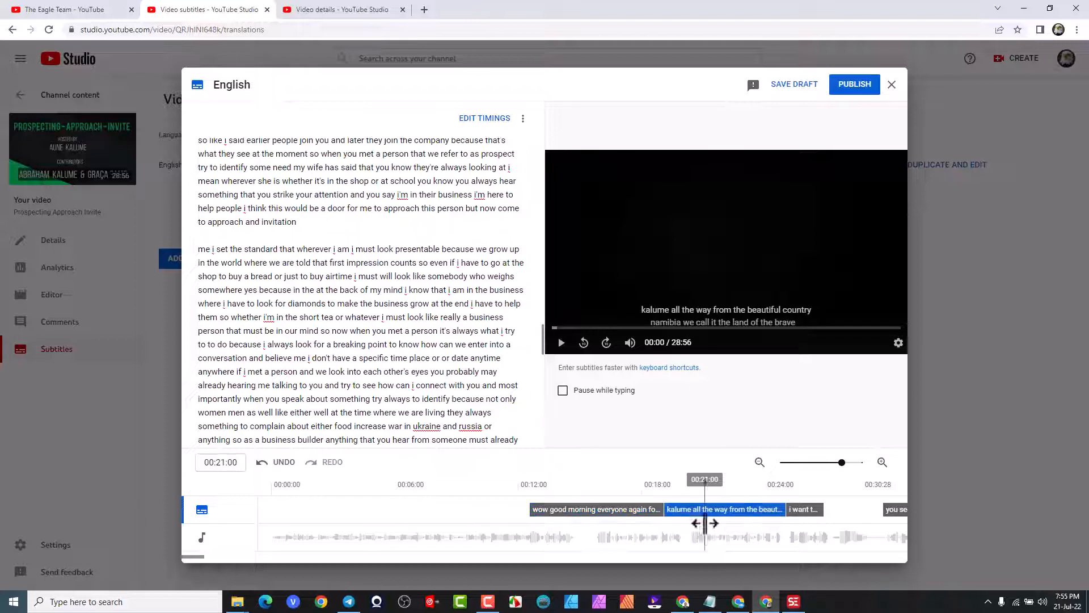
click(293, 182)
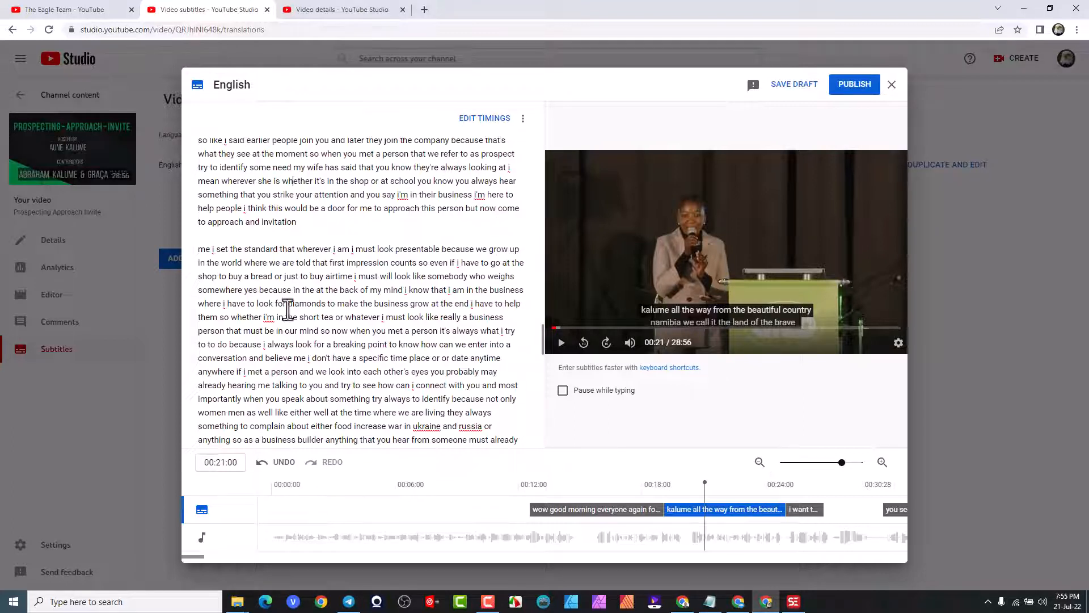
click(891, 85)
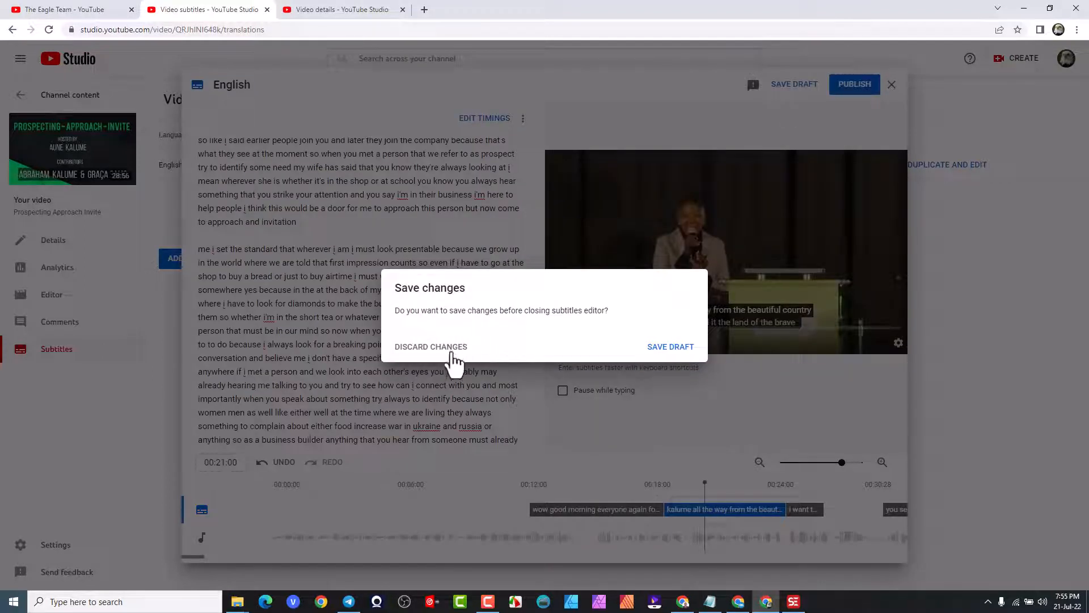
click(448, 348)
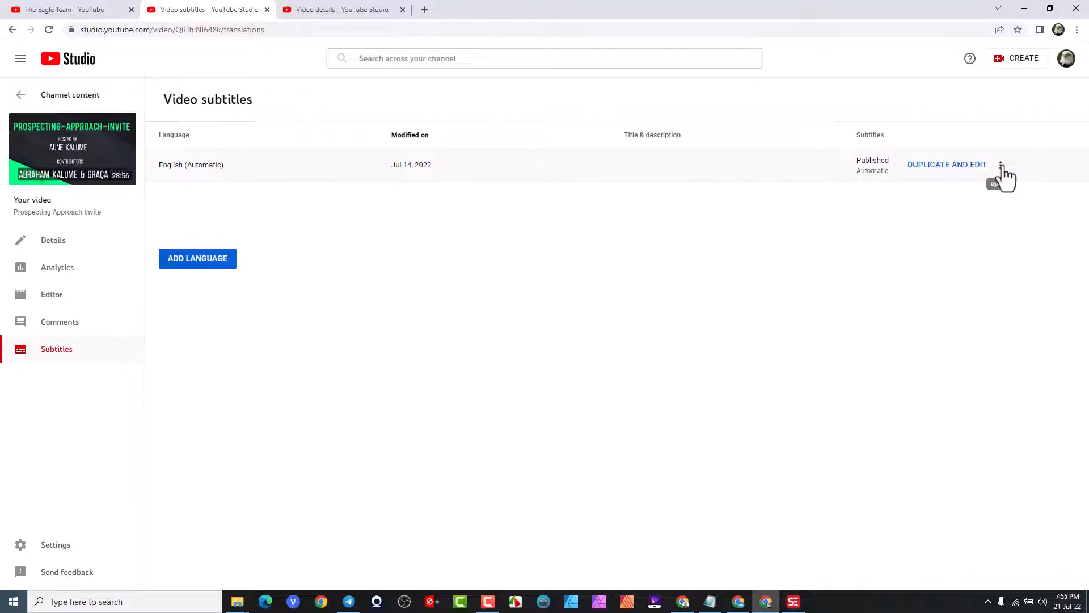
- Delete the automatic English subtitles from the video
click(1001, 165)
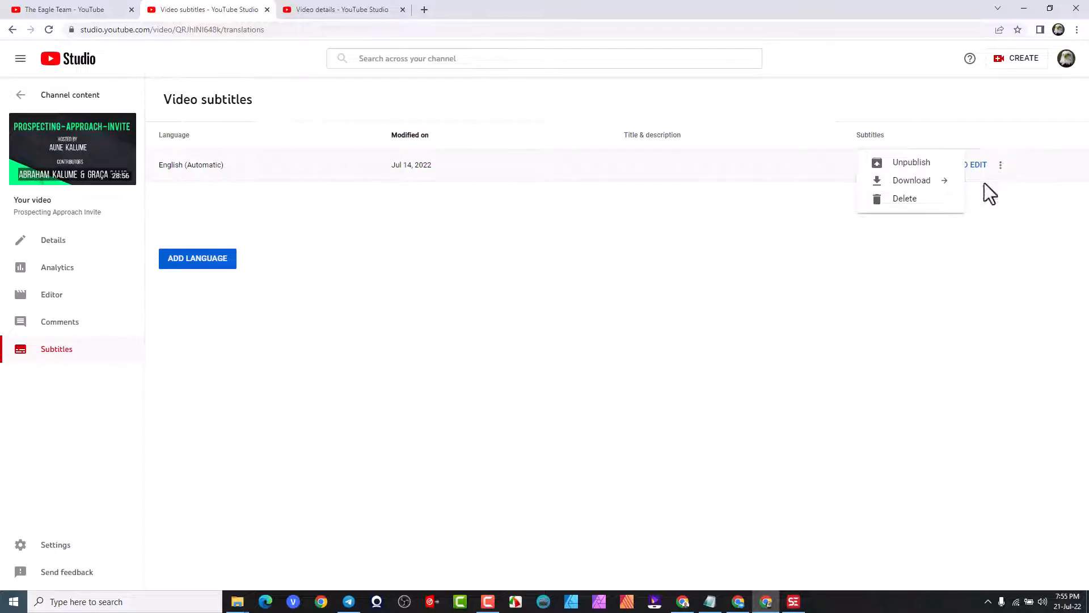
click(906, 200)
click(636, 348)
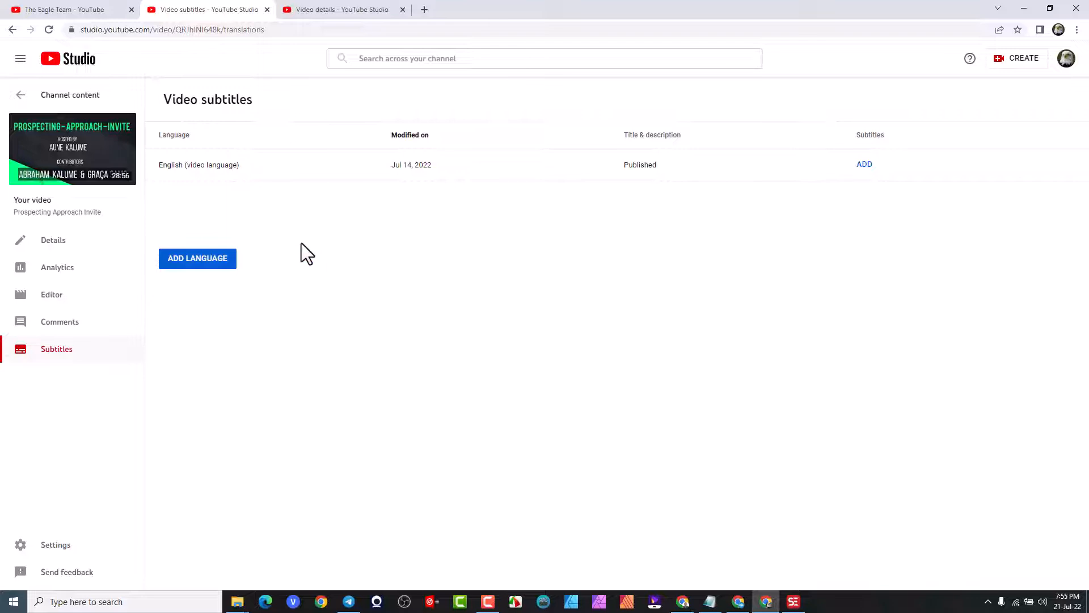
- Add Portuguese and French as subtitle languages for the video
click(207, 260)
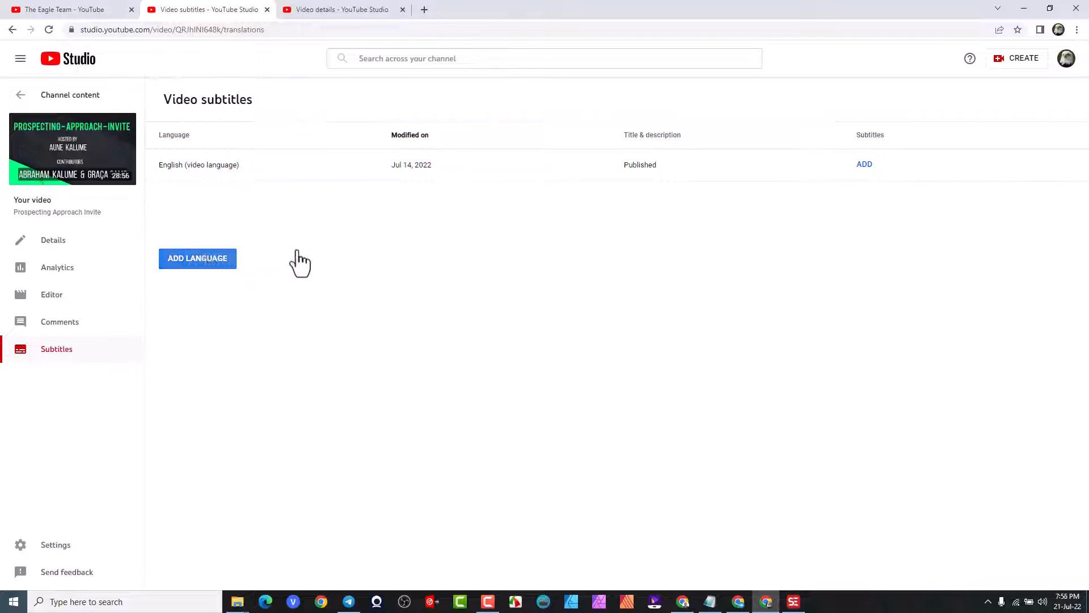
drag(460, 102, 451, 395)
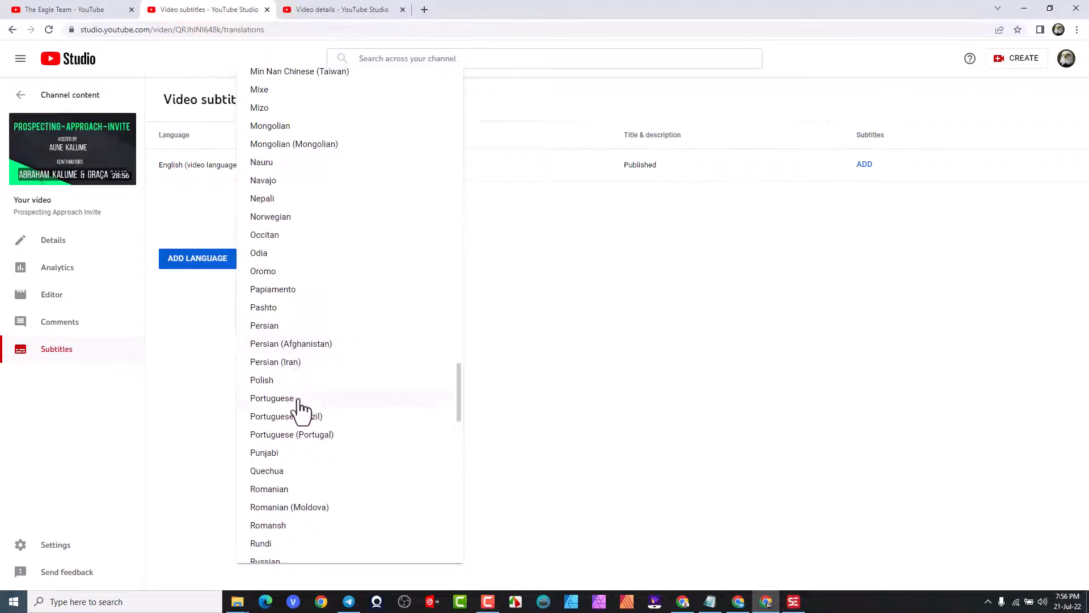
click(272, 398)
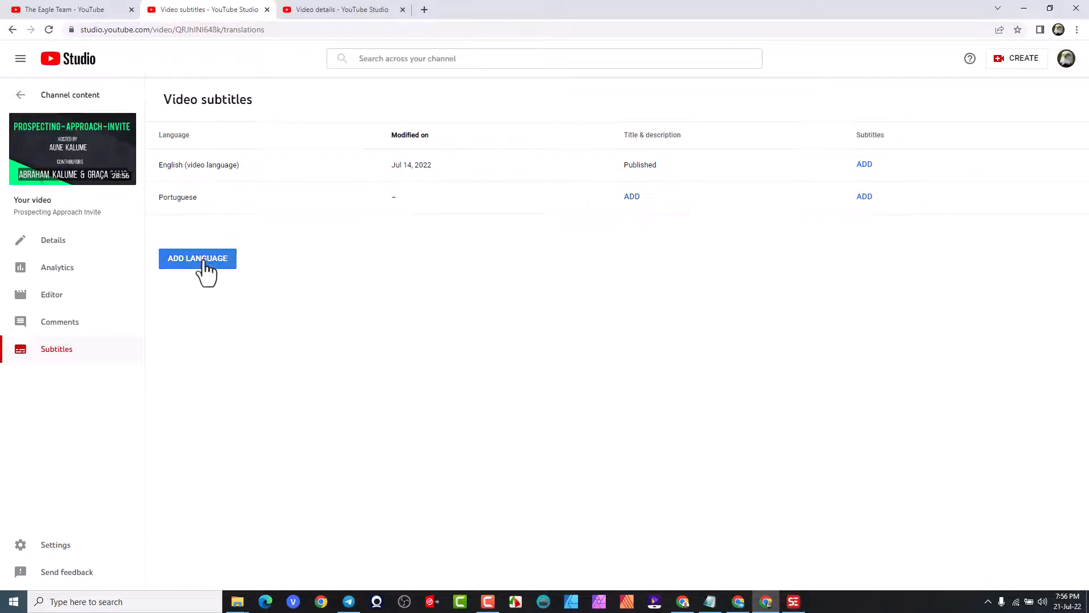
click(209, 304)
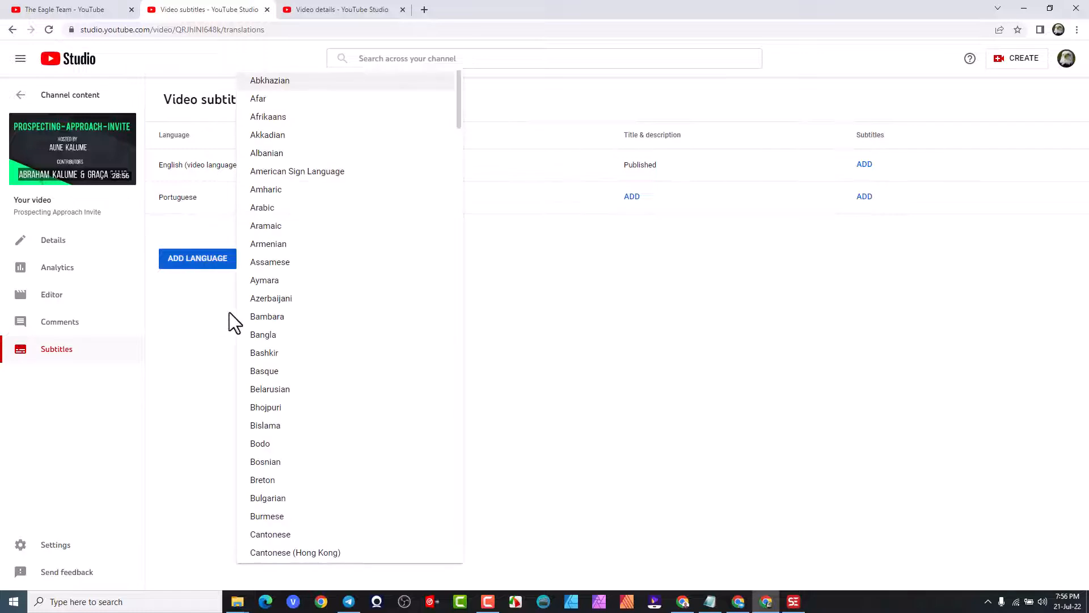
drag(460, 114, 453, 247)
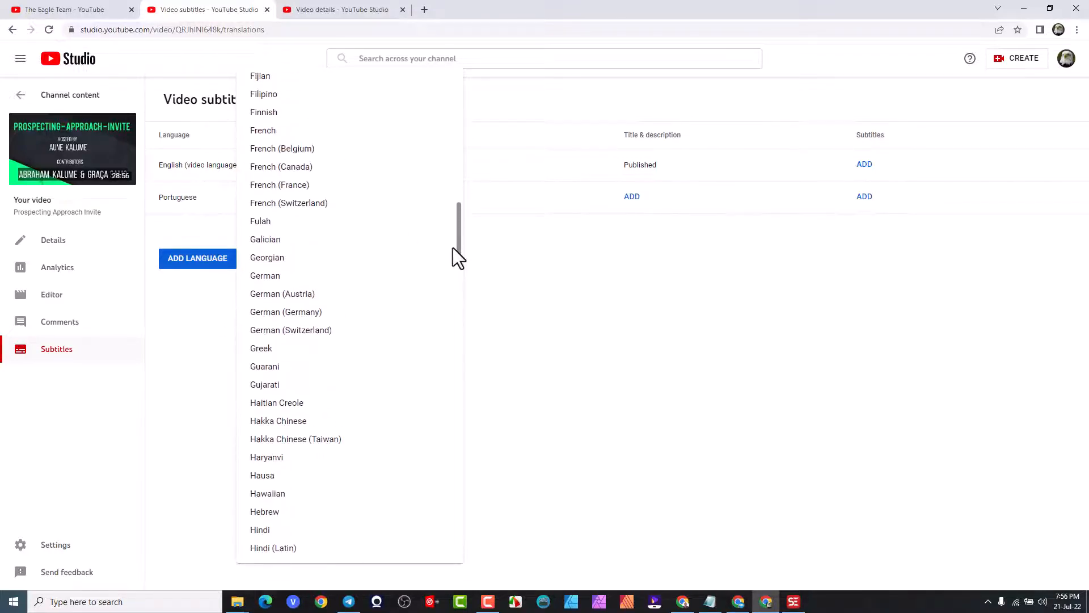
click(263, 132)
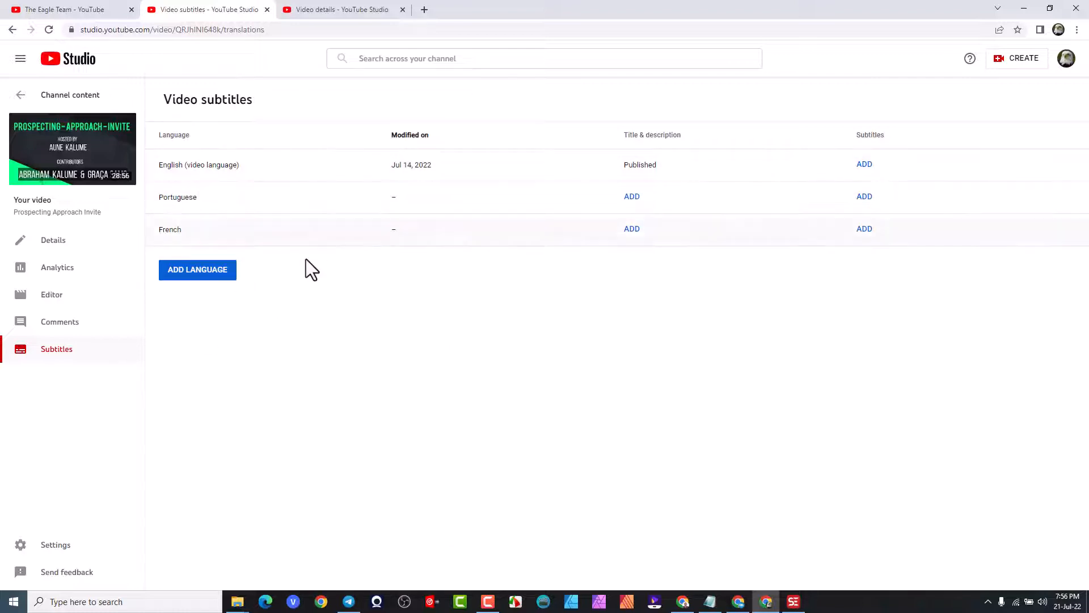
- Upload Prospecting Approach Invite.srt with timing as the English subtitles, look through the captions and publish them
click(863, 164)
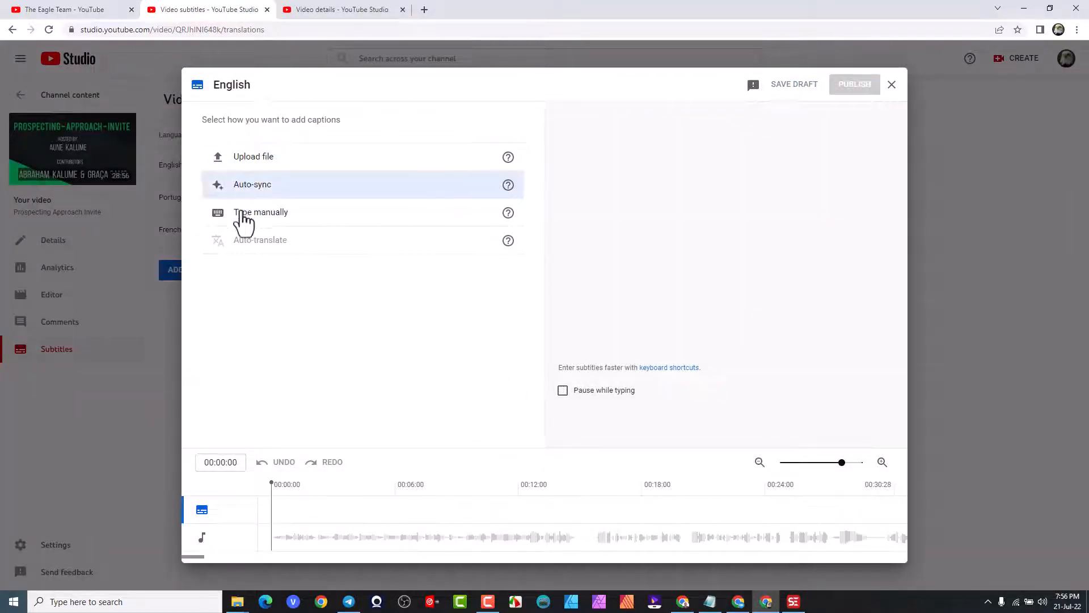
click(248, 160)
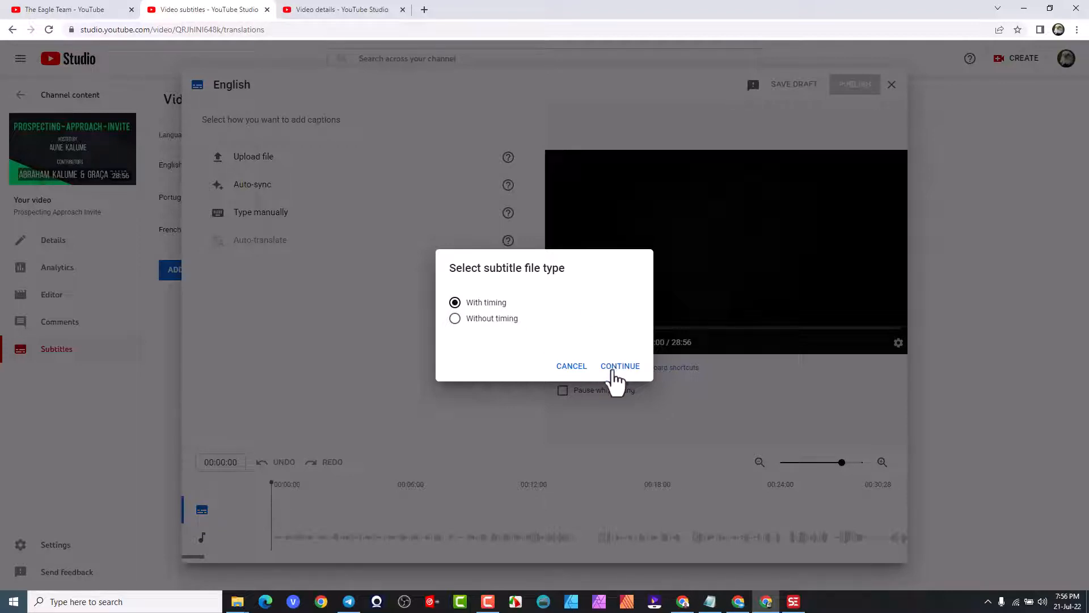
click(613, 370)
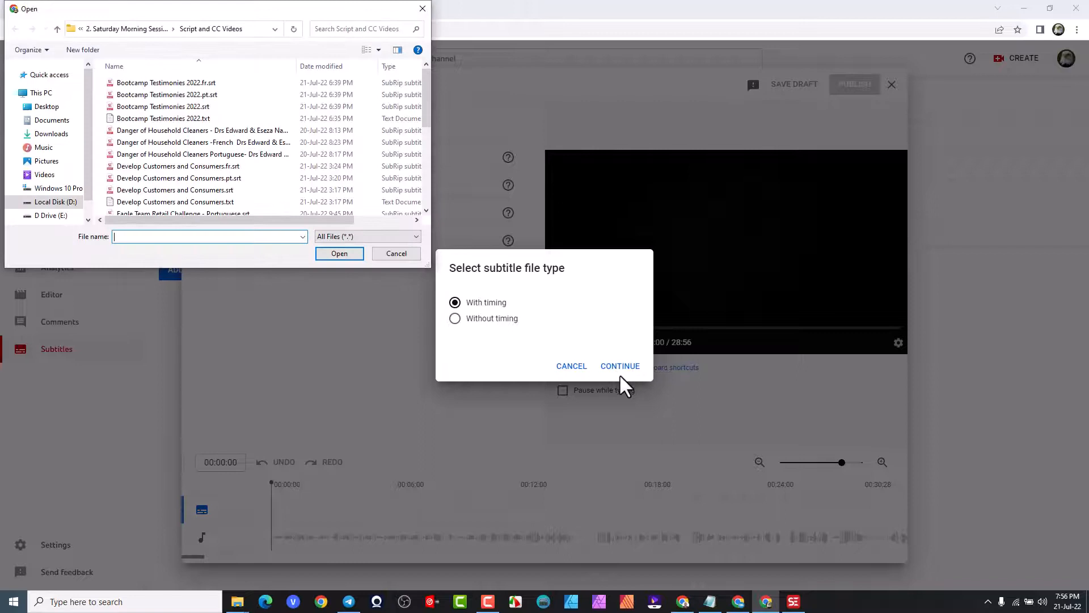
drag(422, 83, 428, 172)
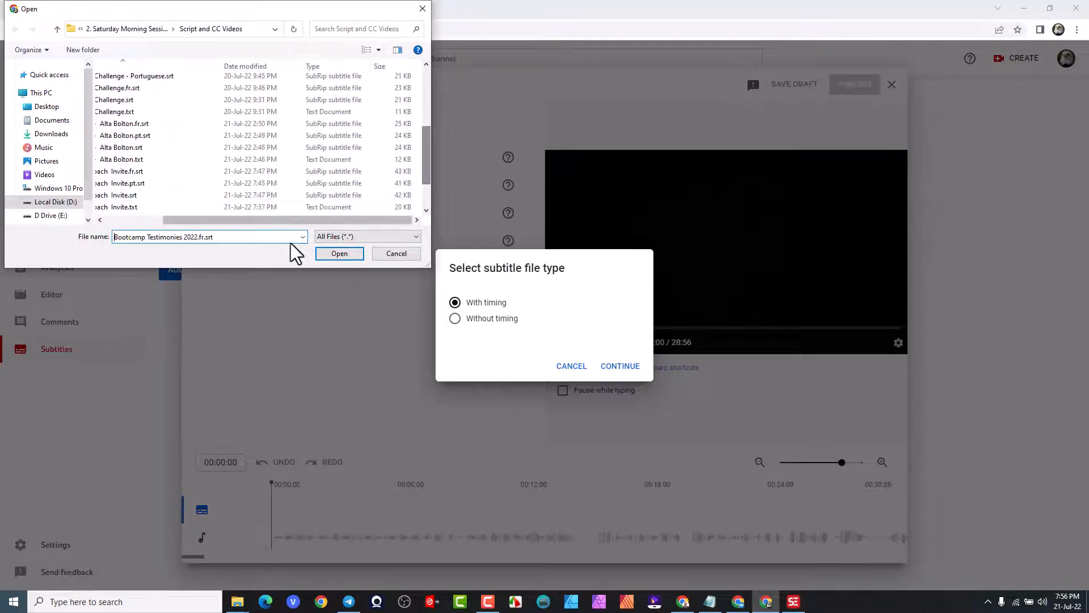
drag(290, 220, 206, 242)
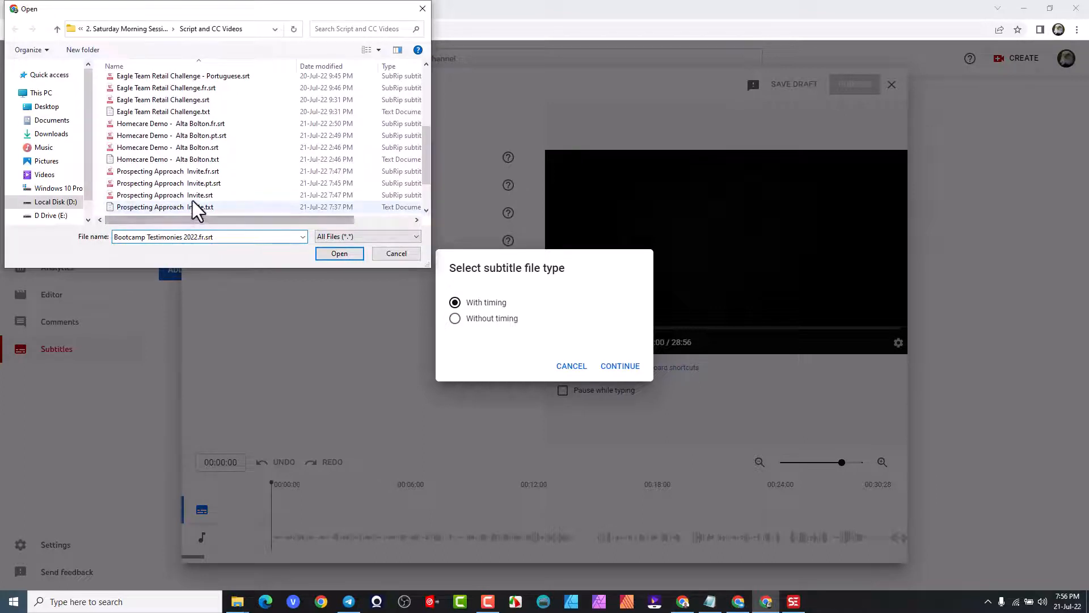
scroll(182, 193, down, 2)
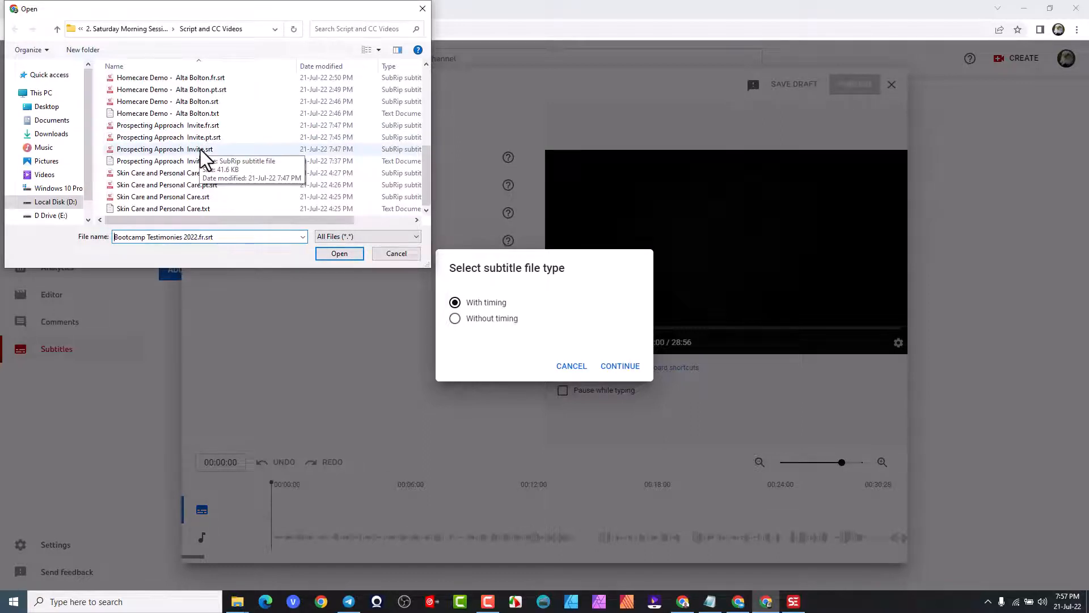
click(204, 157)
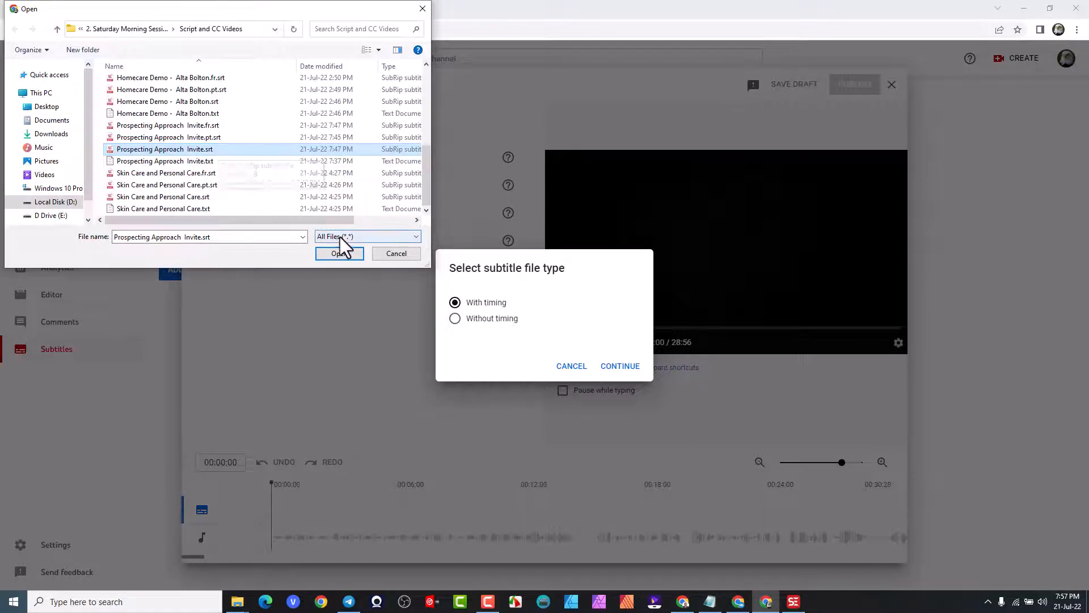
click(346, 255)
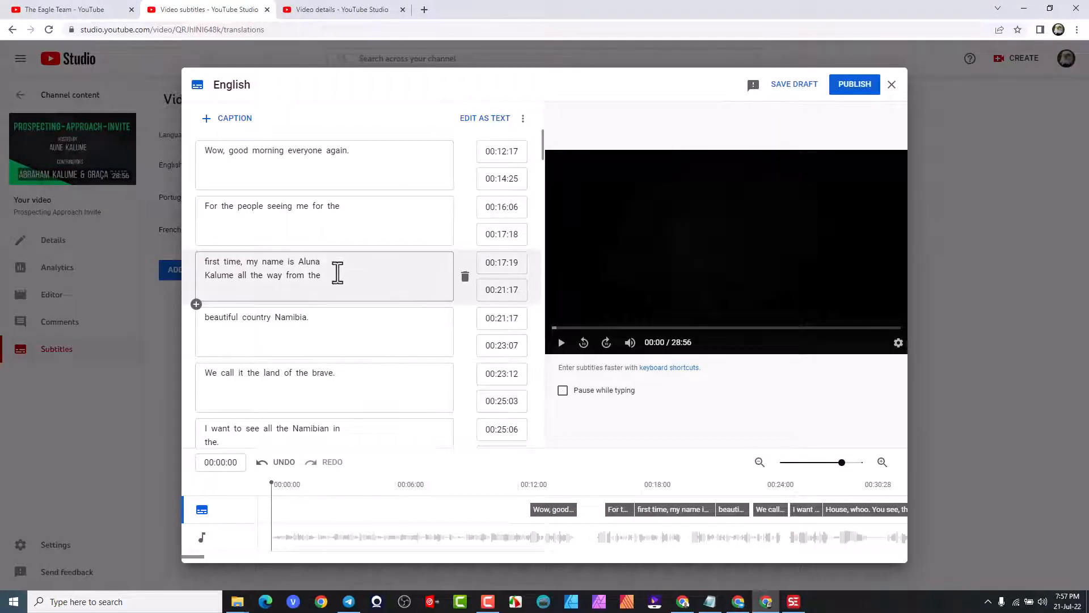
scroll(317, 375, down, 7)
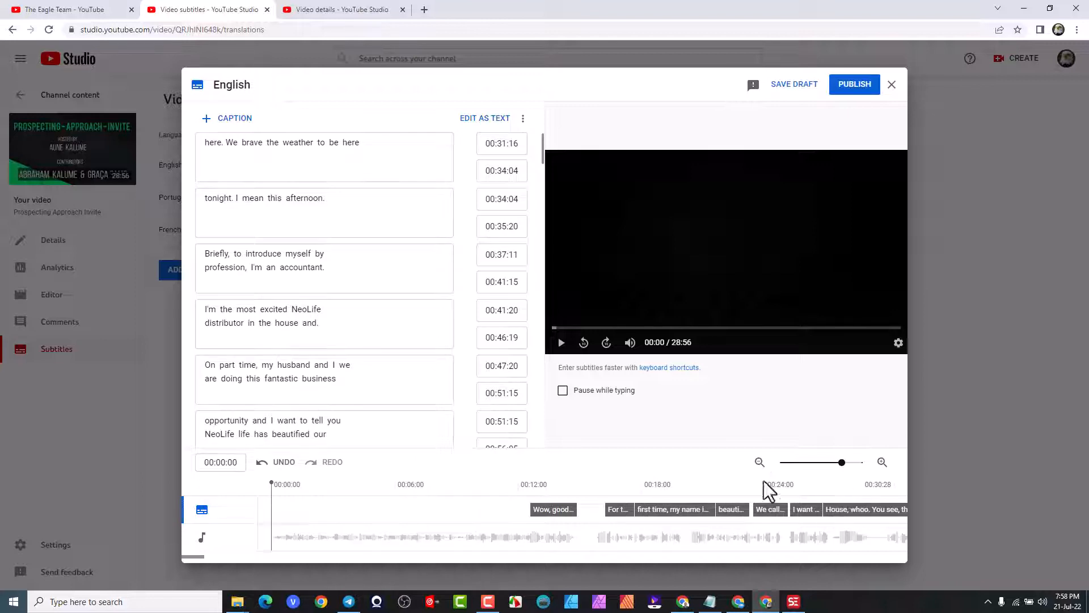
click(854, 85)
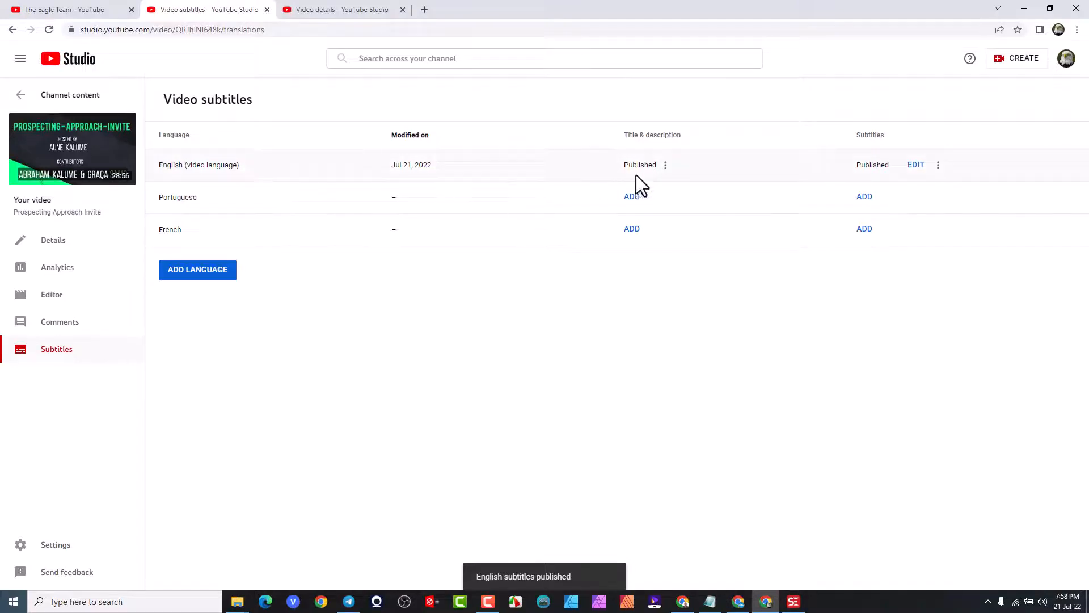
- Upload Prospecting Approach Invite.pt.srt with timing as the Portuguese subtitles and publish them
click(864, 198)
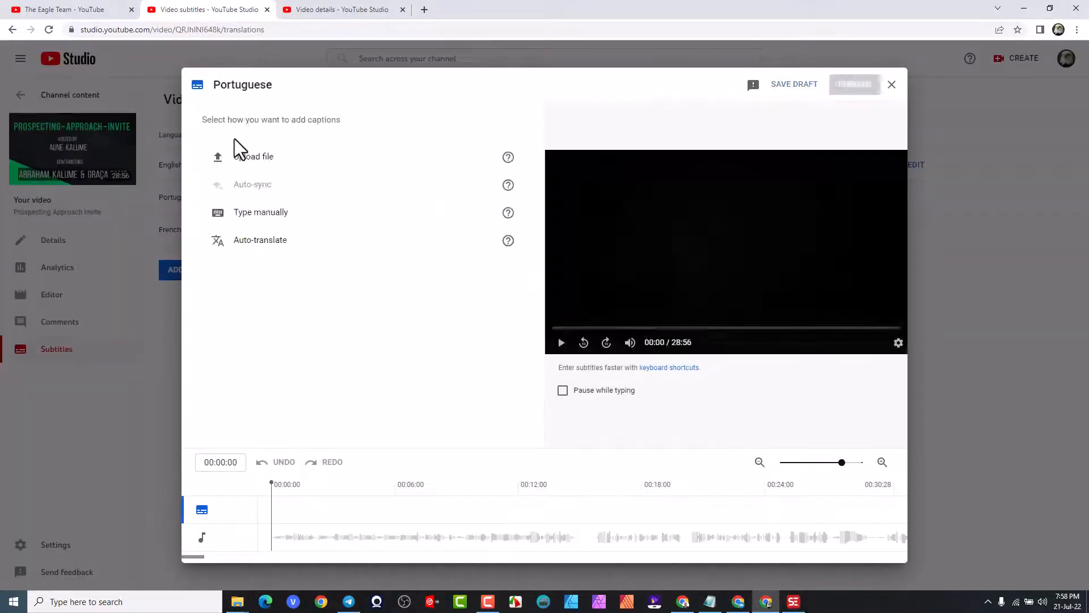
click(243, 156)
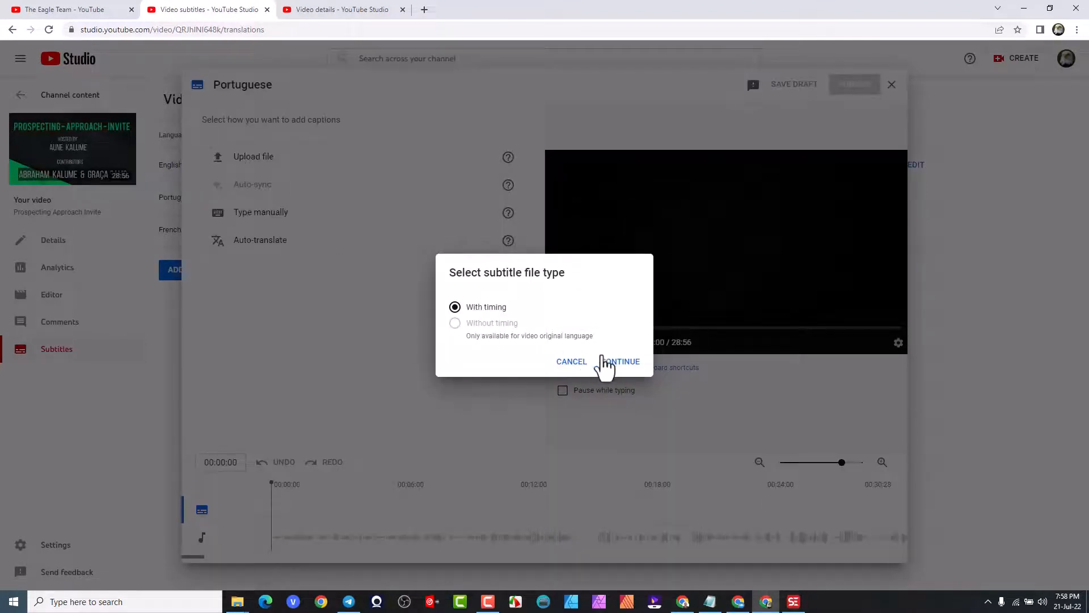
click(617, 363)
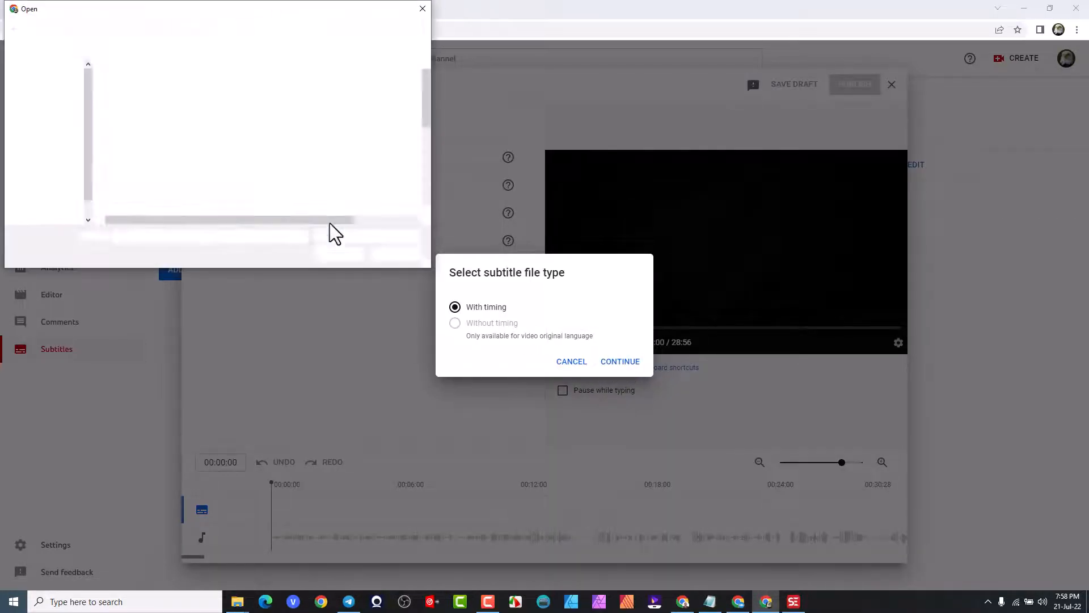
scroll(221, 168, down, 5)
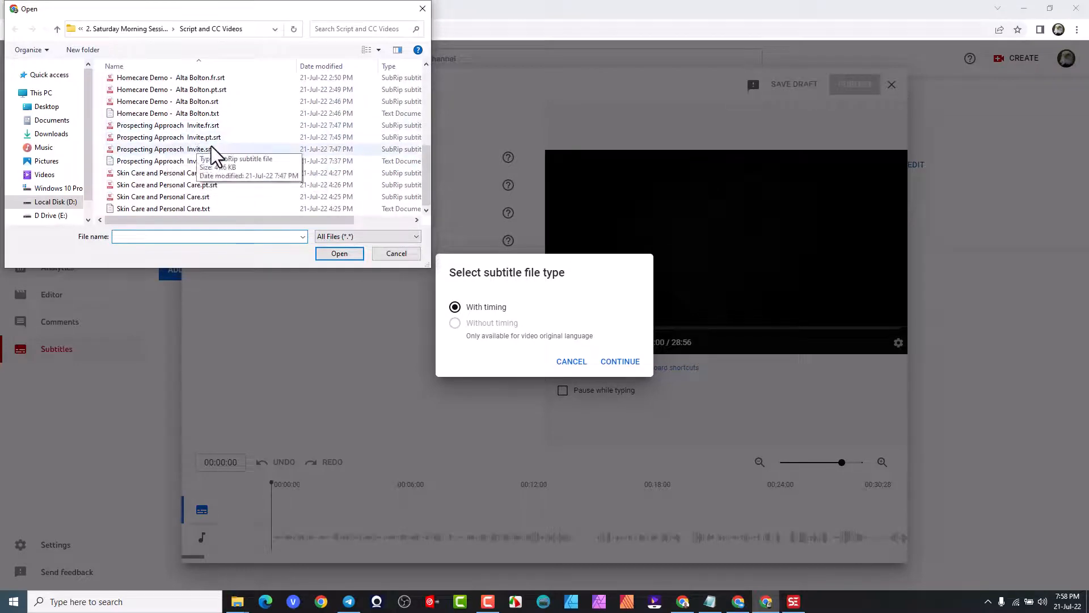
click(208, 139)
click(337, 253)
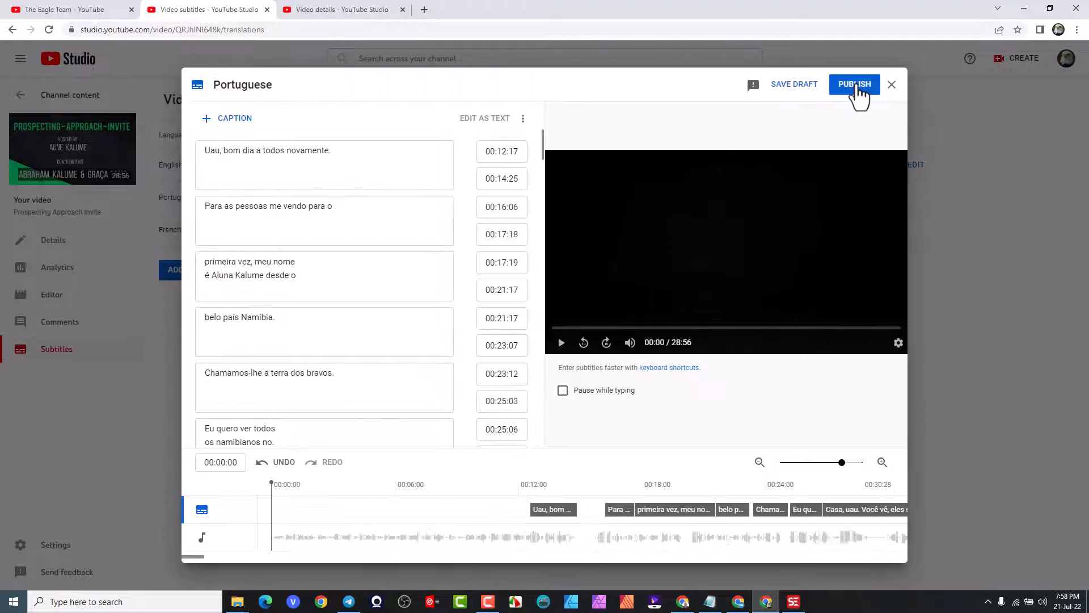
click(857, 86)
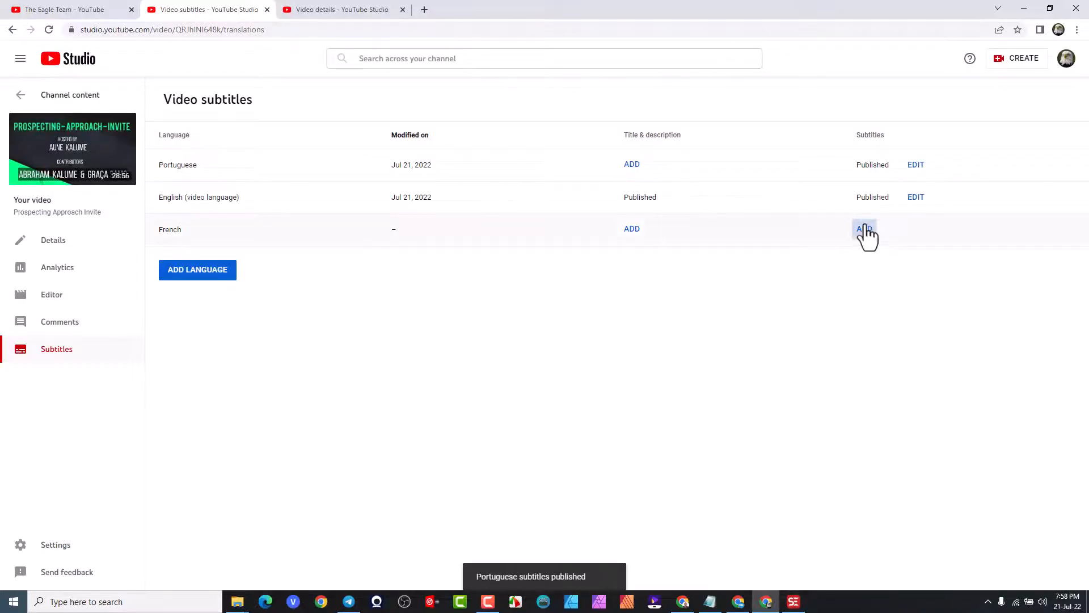
- Upload Prospecting Approach Invite.fr.srt with timing as the French subtitles and publish them
click(863, 229)
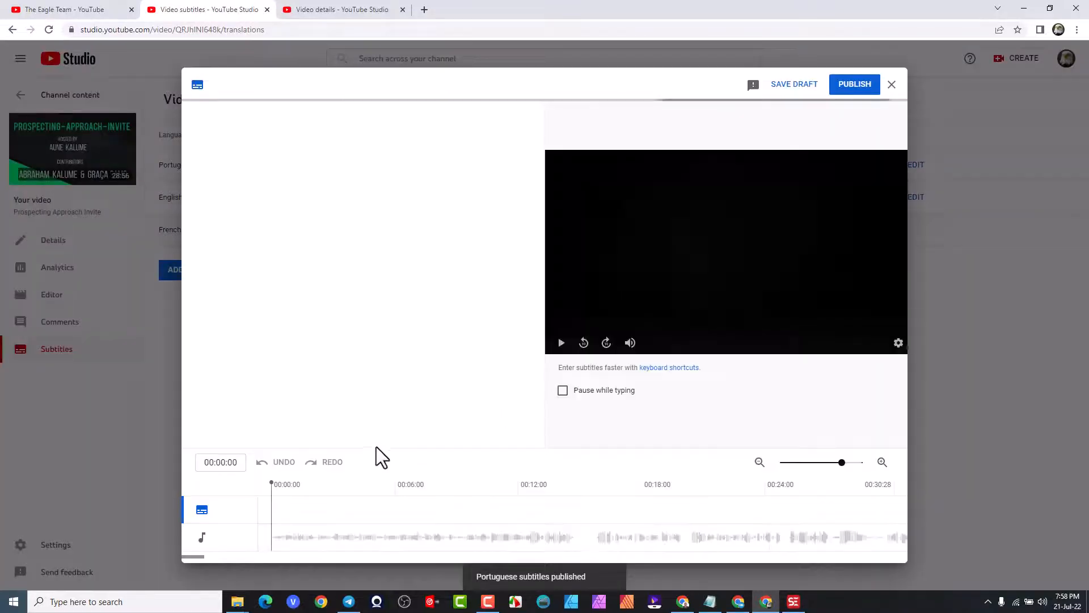
click(259, 159)
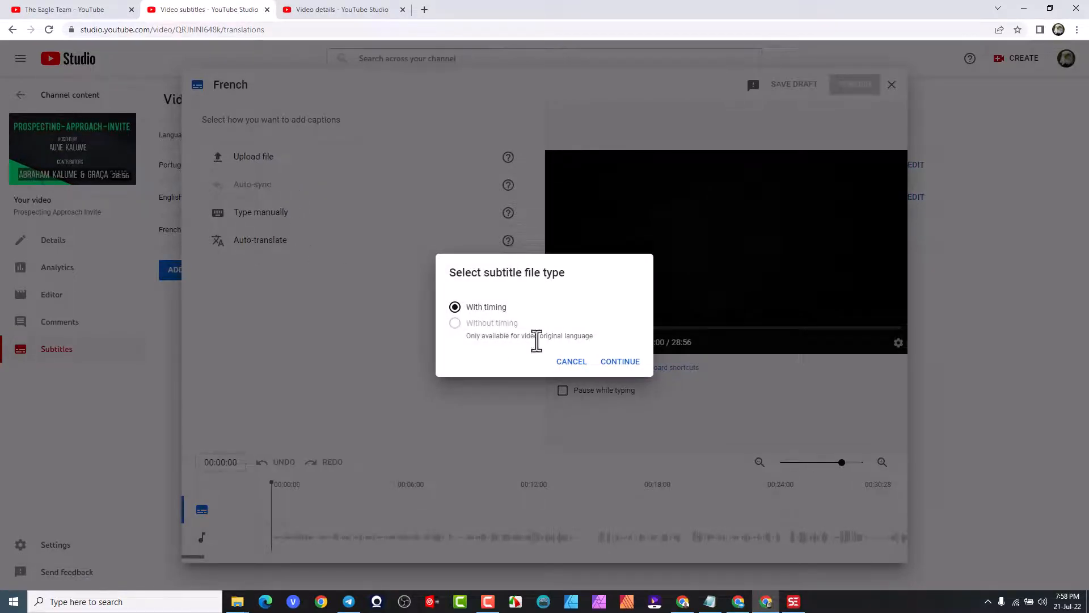
click(623, 363)
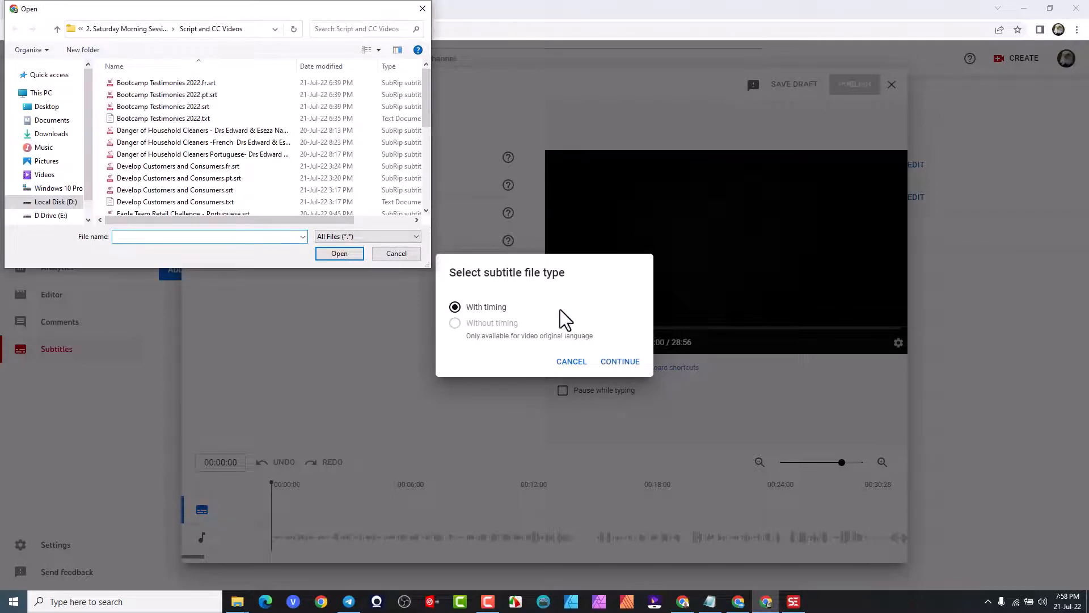
mouse_move(430, 114)
mouse_down()
mouse_move(429, 134)
mouse_move(422, 121)
mouse_up()
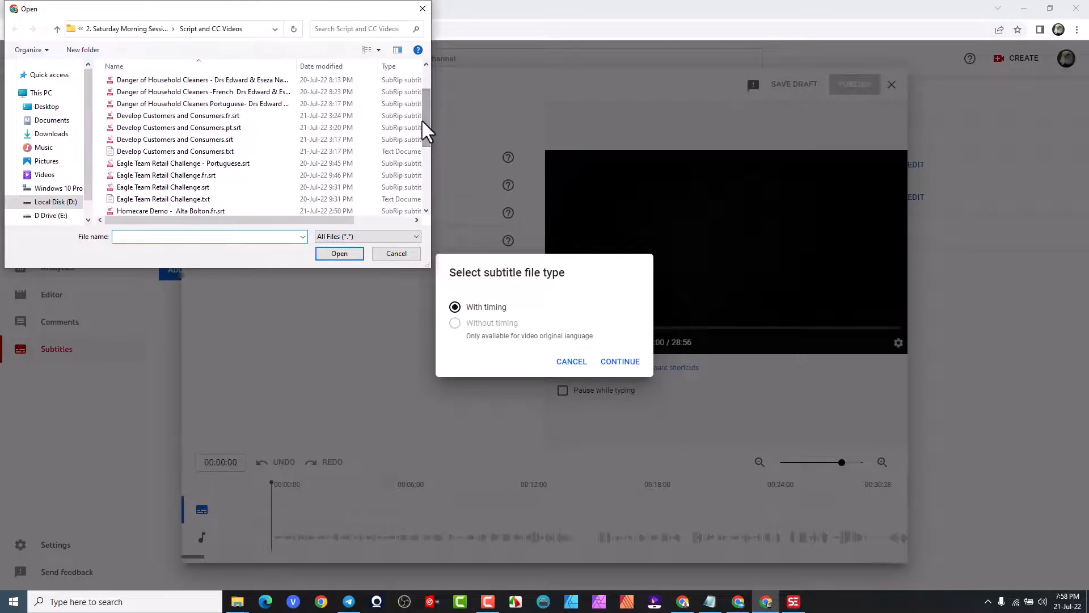
scroll(427, 134, up, 1)
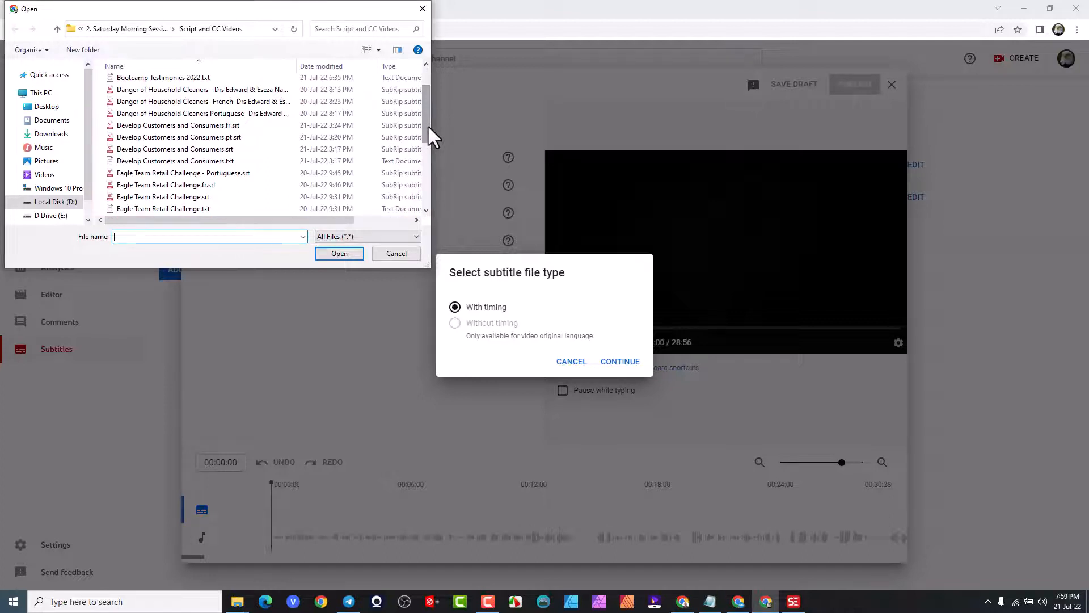
scroll(427, 134, down, 2)
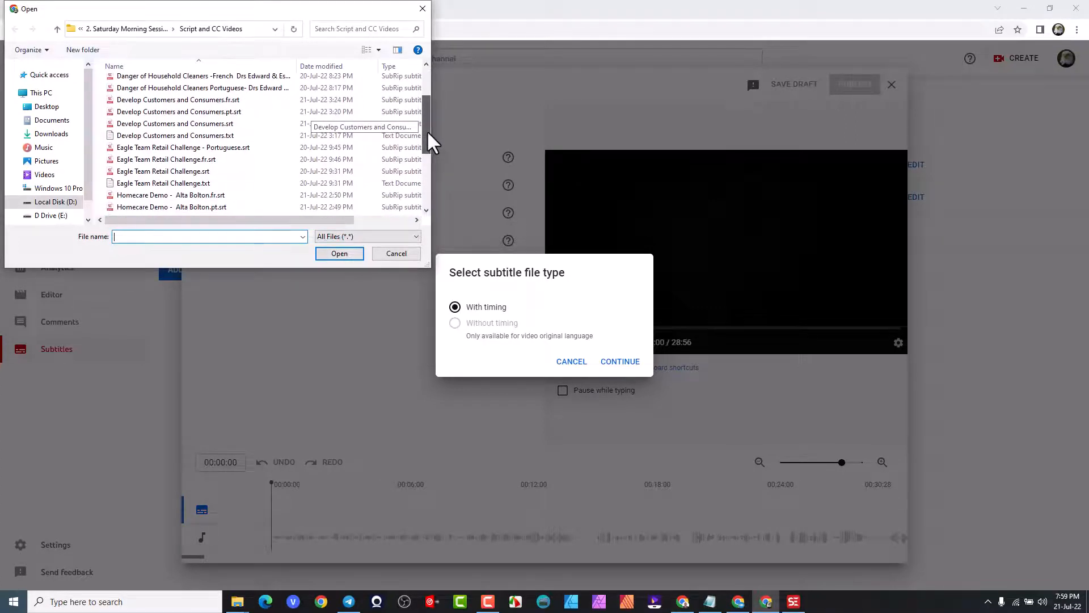
drag(428, 135, 428, 126)
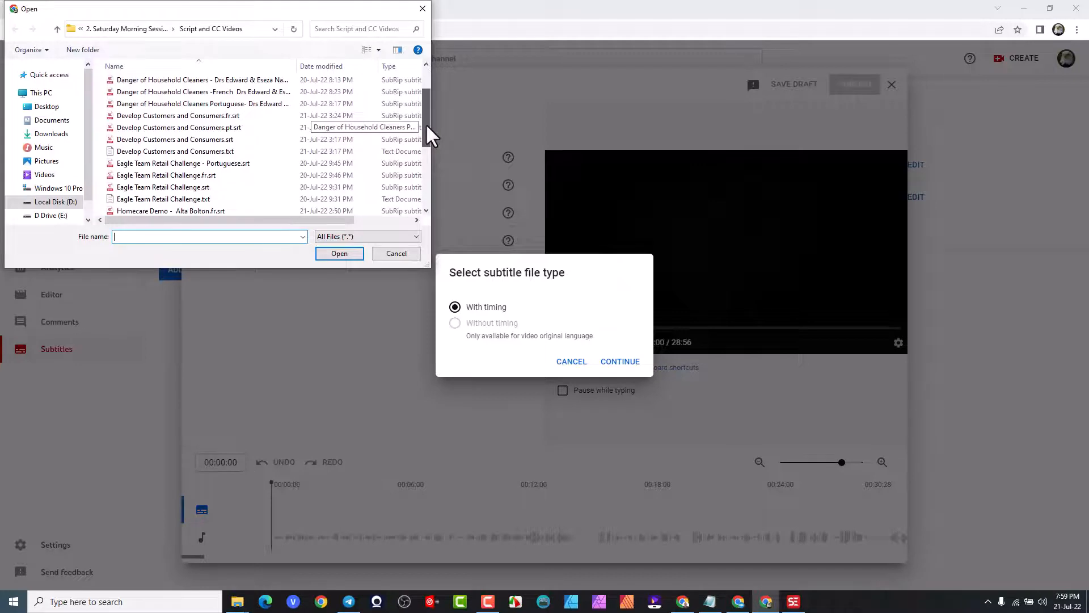
scroll(247, 191, down, 1)
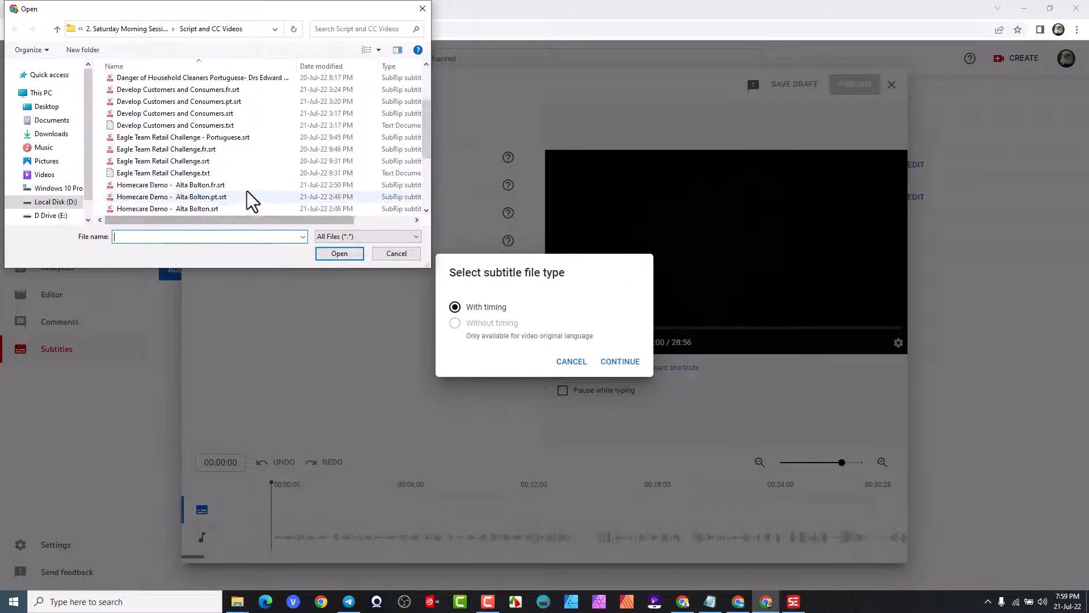
scroll(253, 200, down, 3)
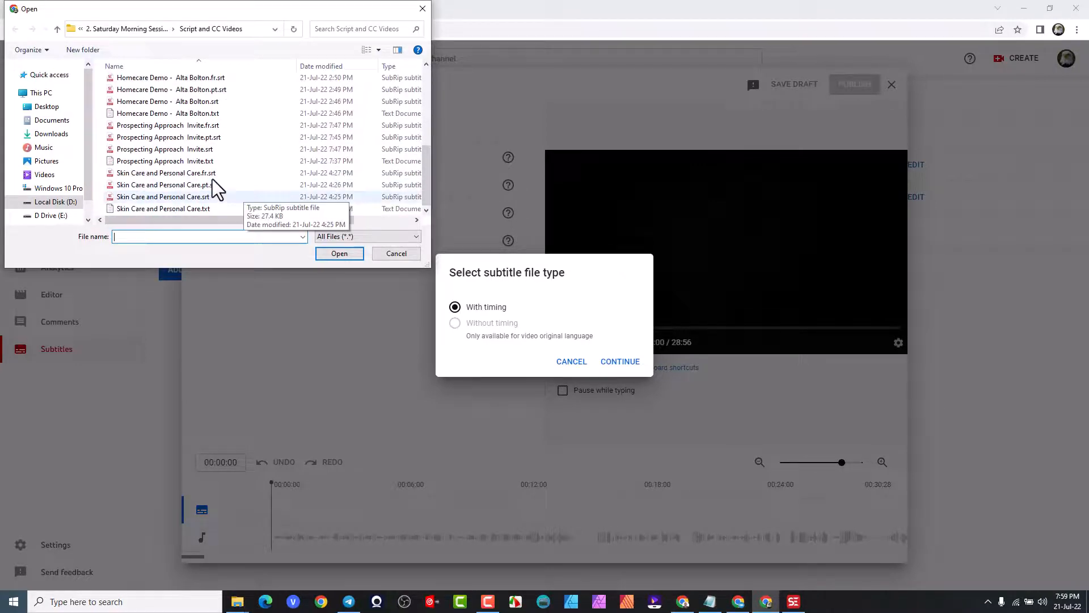
click(213, 125)
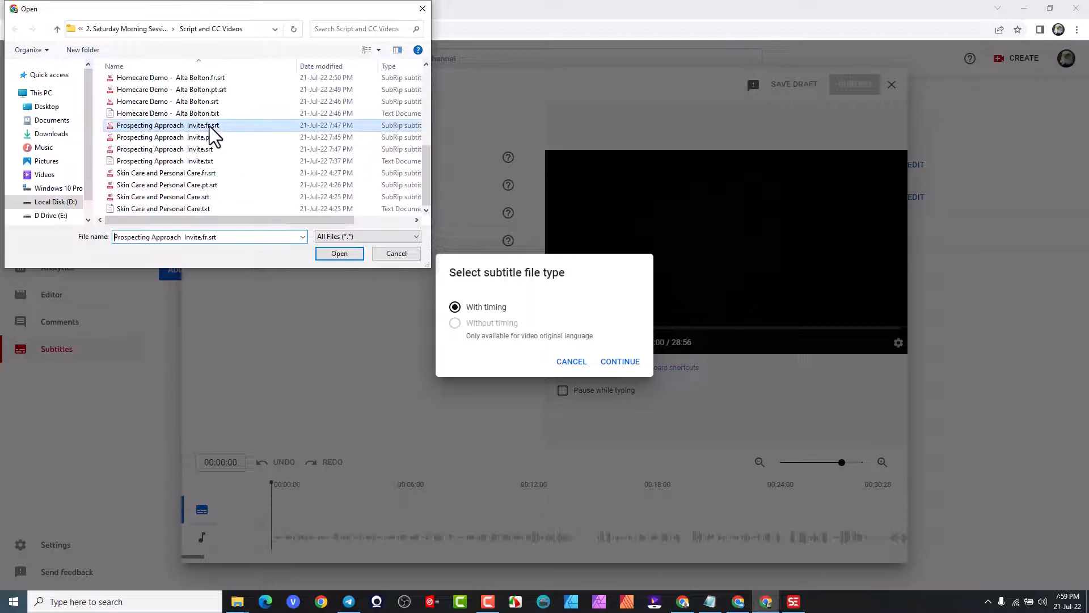
click(336, 255)
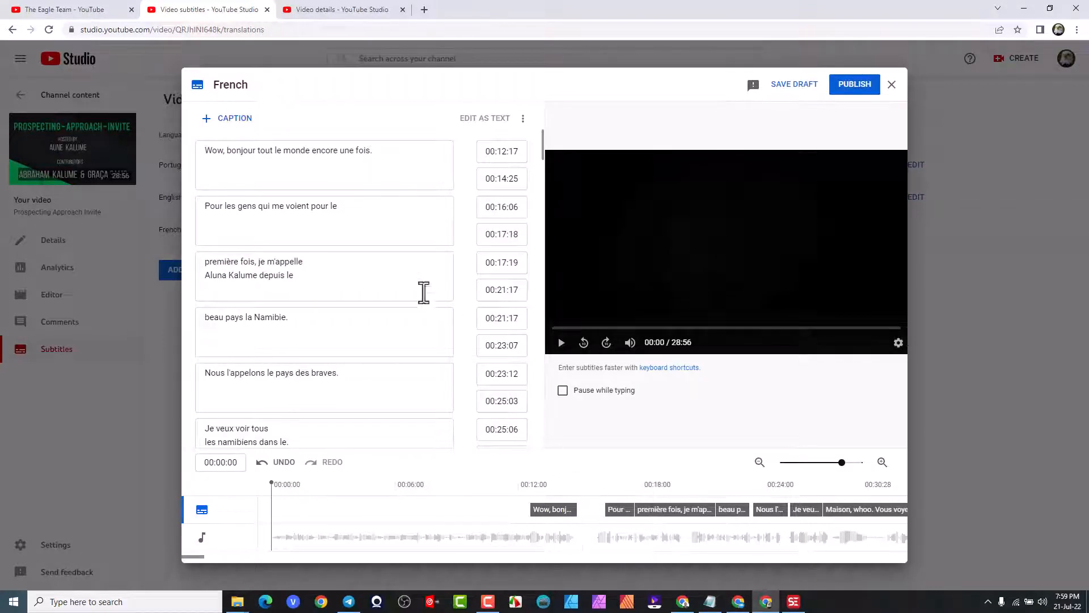
click(854, 85)
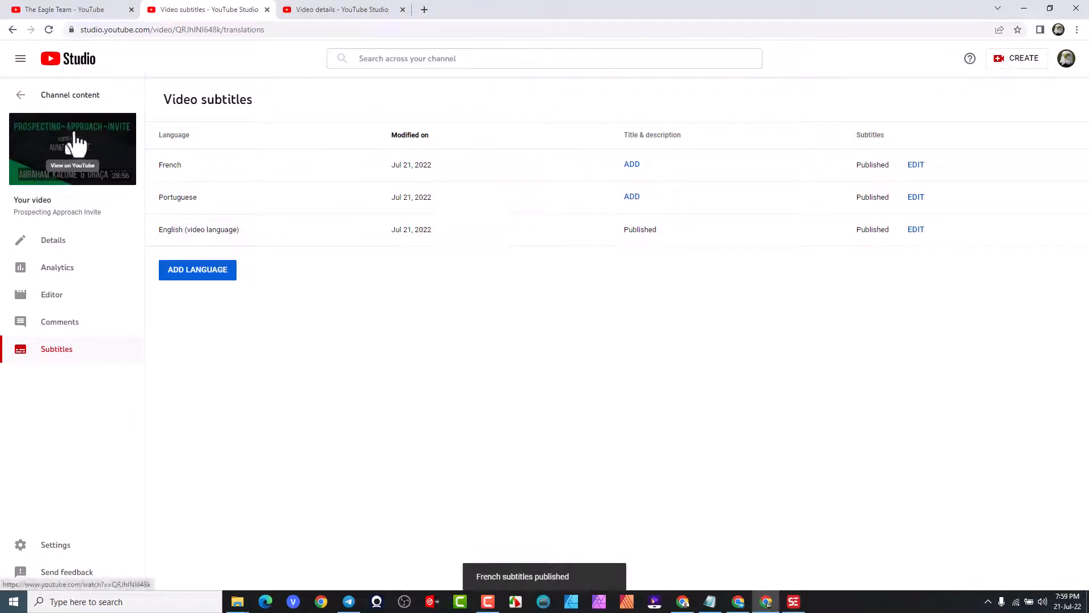
- Open the video's YouTube watch page and turn its captions off and back on during playback
click(72, 150)
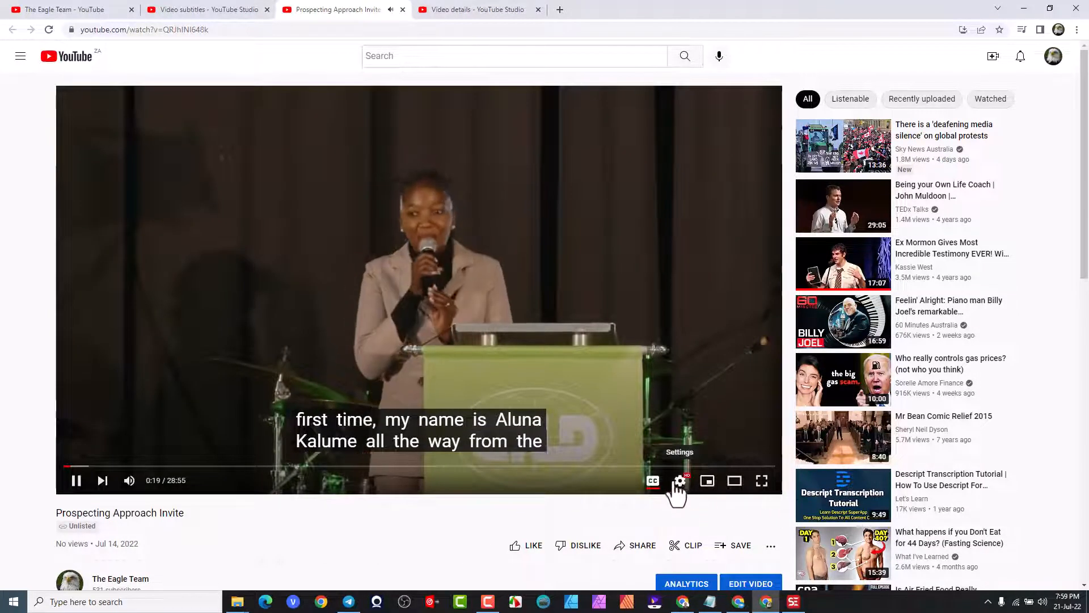
click(653, 484)
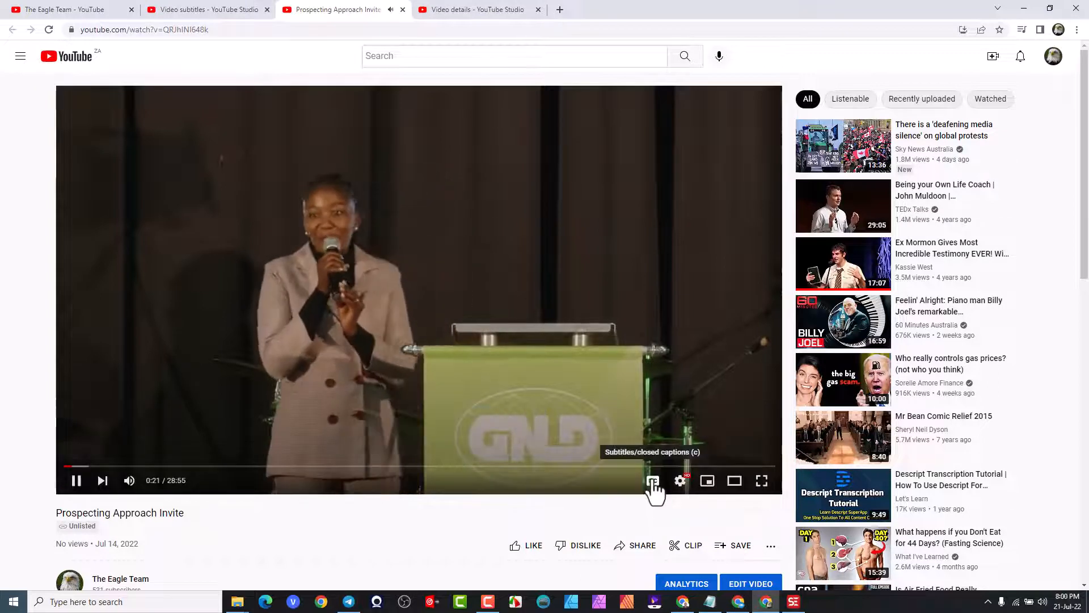
click(652, 481)
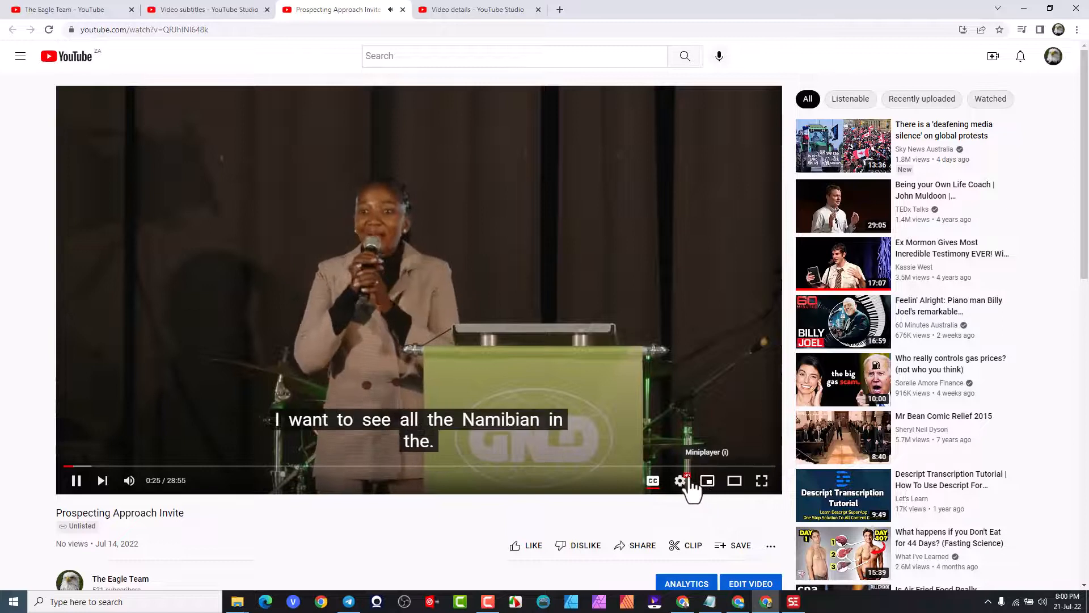
- Check the Portuguese captions on the playing video, pause it, and switch the captions back to English
click(680, 481)
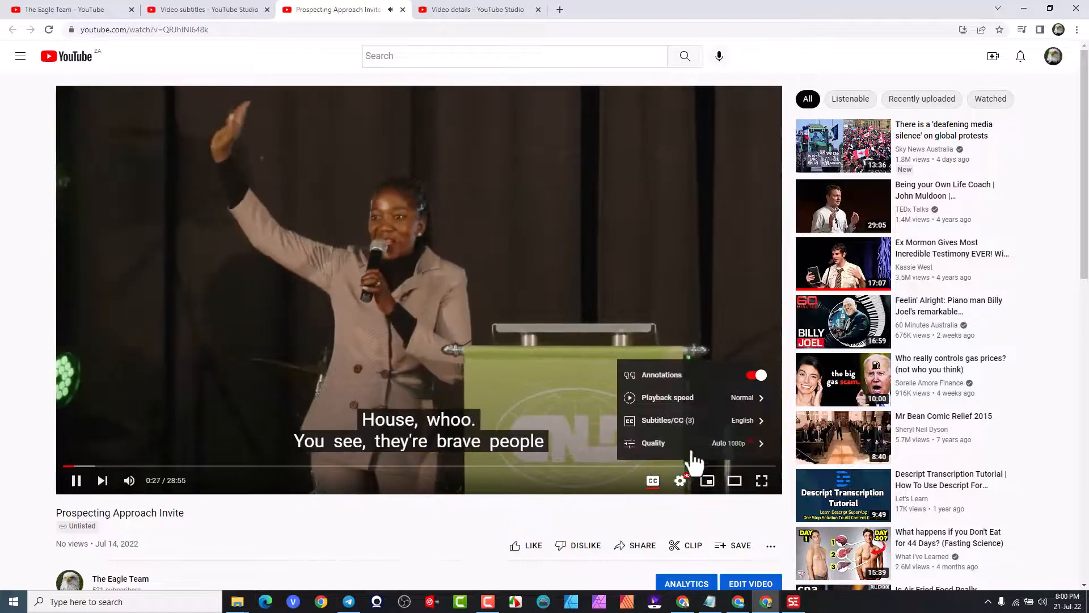
click(697, 420)
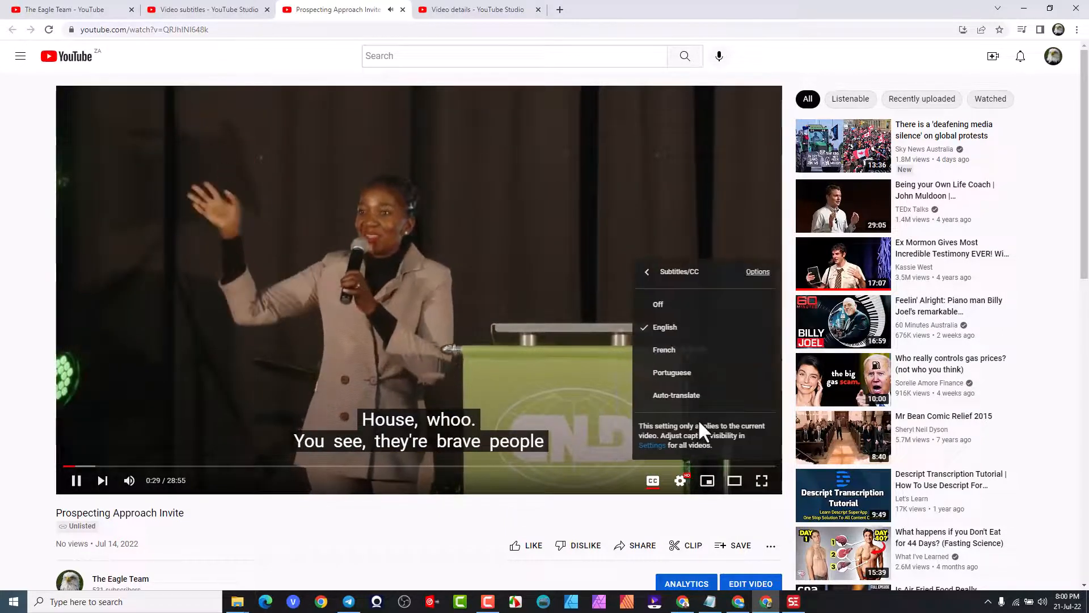
click(684, 374)
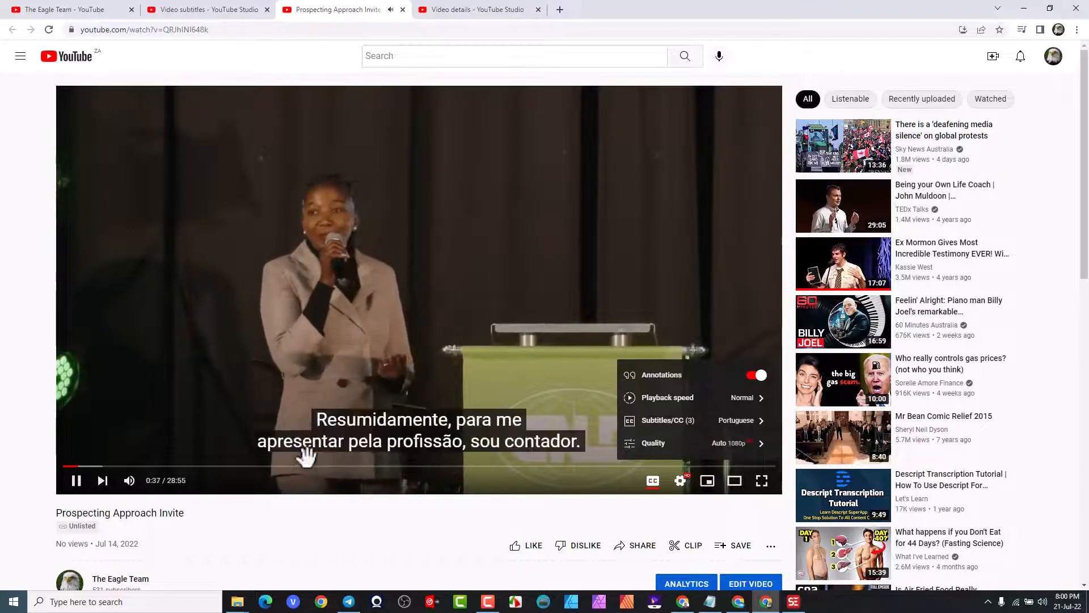
click(76, 481)
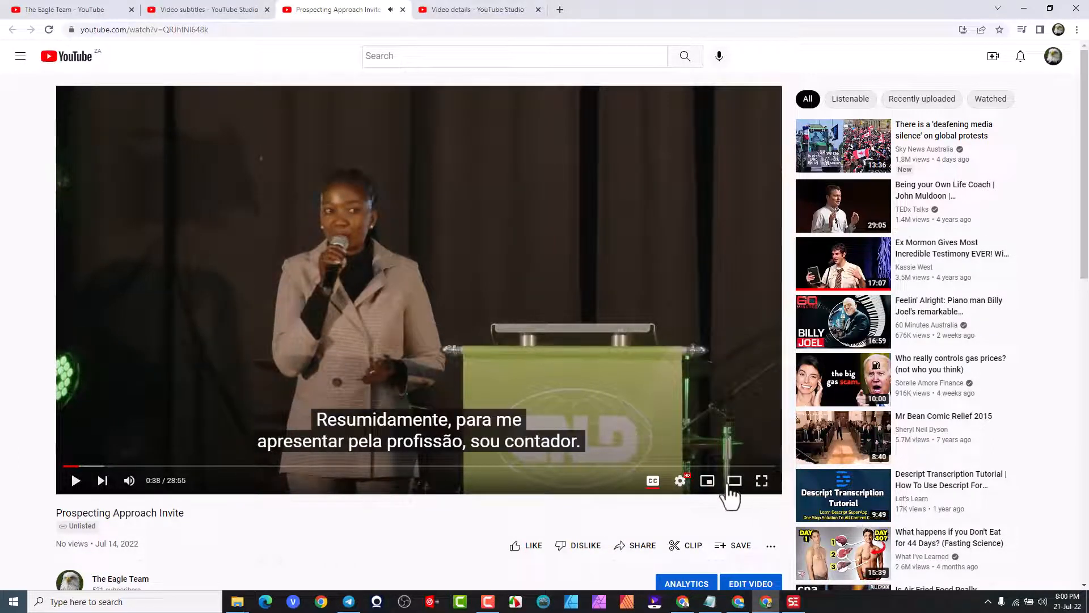
click(681, 482)
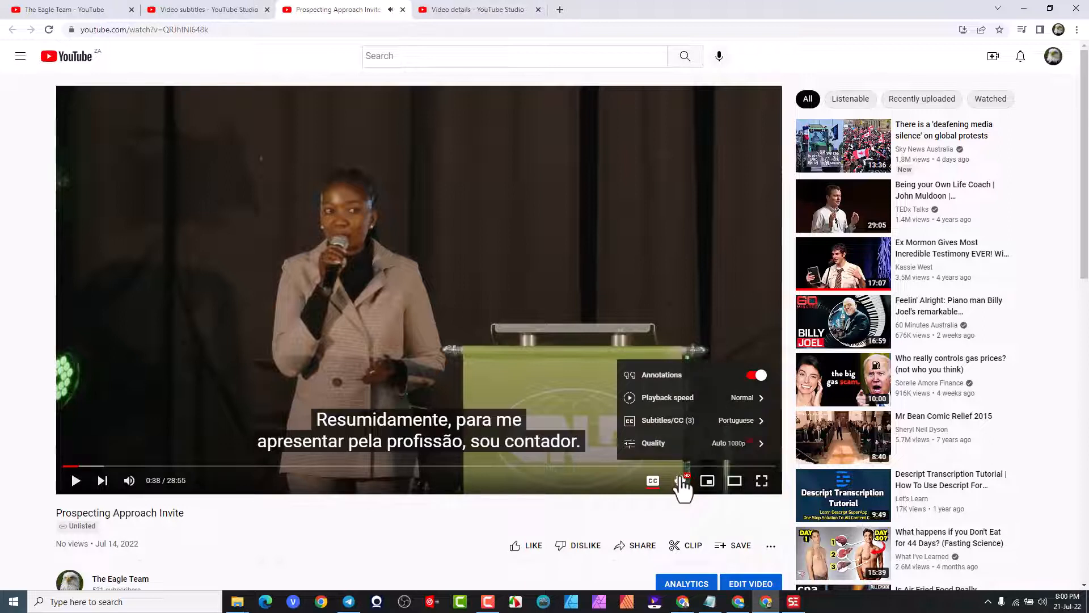
click(682, 421)
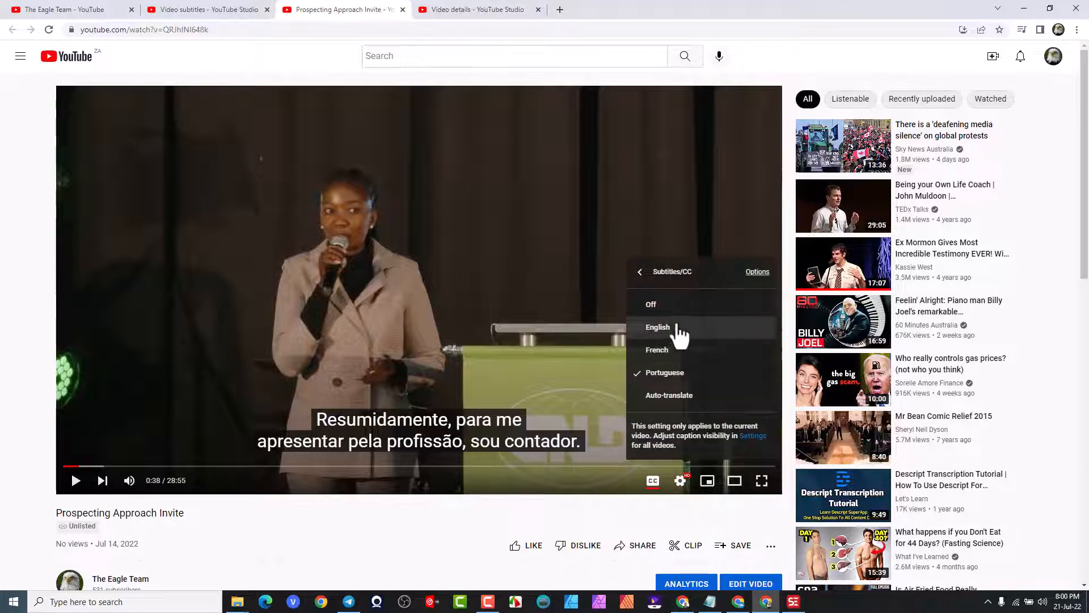
click(676, 326)
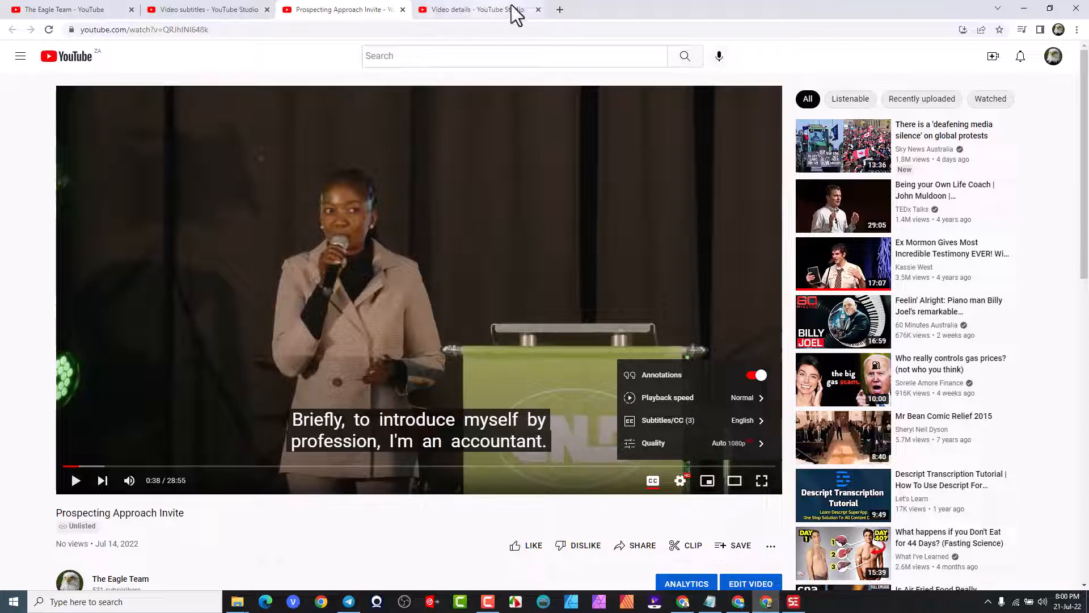
- Search Google for noota in a new tab and open the Noota transcription and subtitling website
click(558, 9)
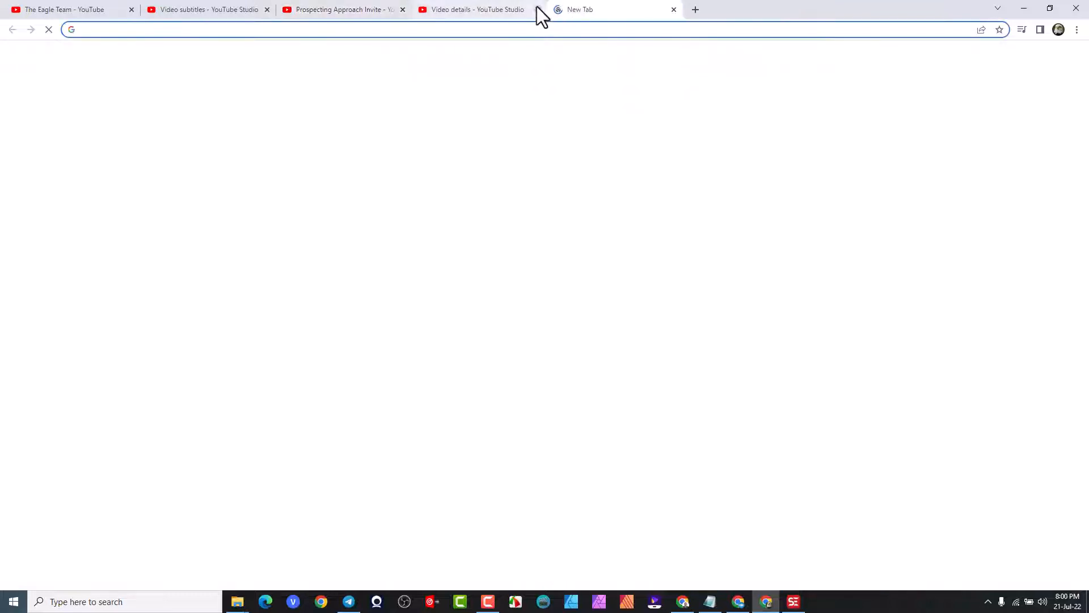
text(noota)
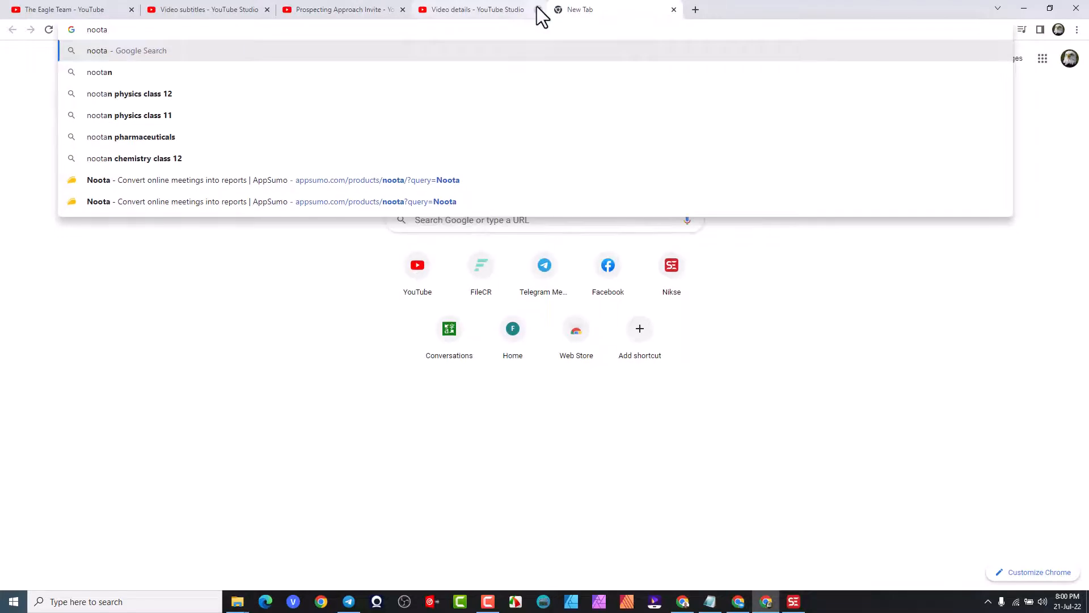
key(Return)
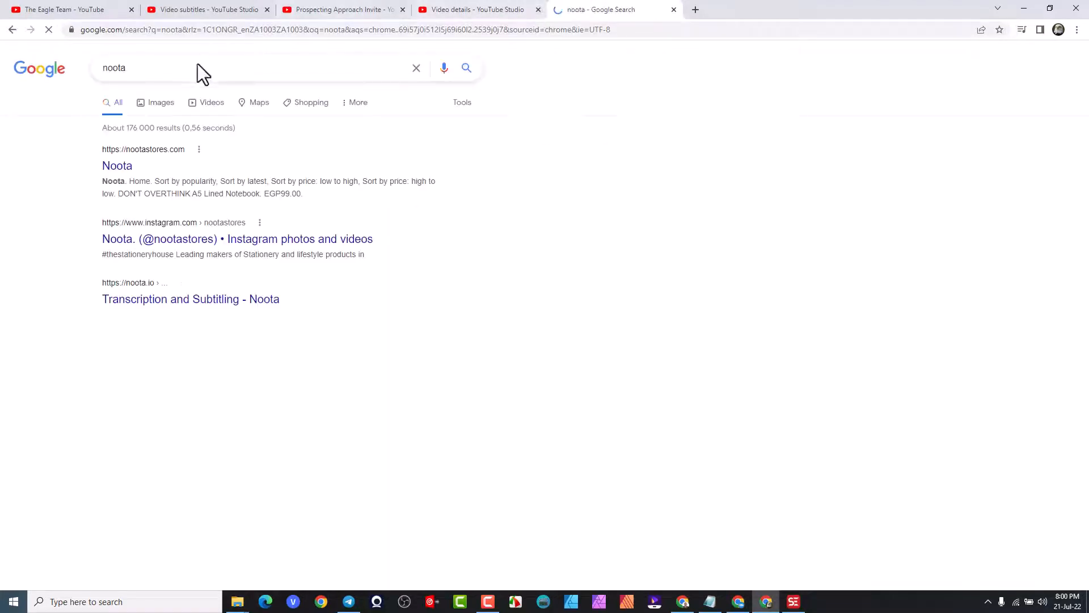
click(155, 305)
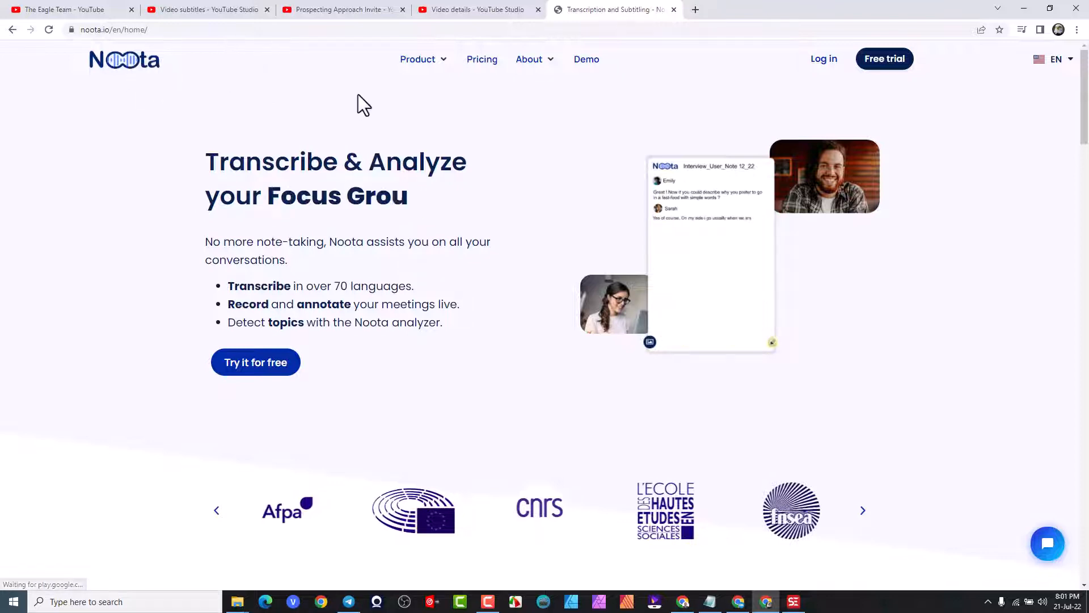
- Open Noota's pricing page and examine the Solo, Pro and Enterprise plans and their included features
click(491, 63)
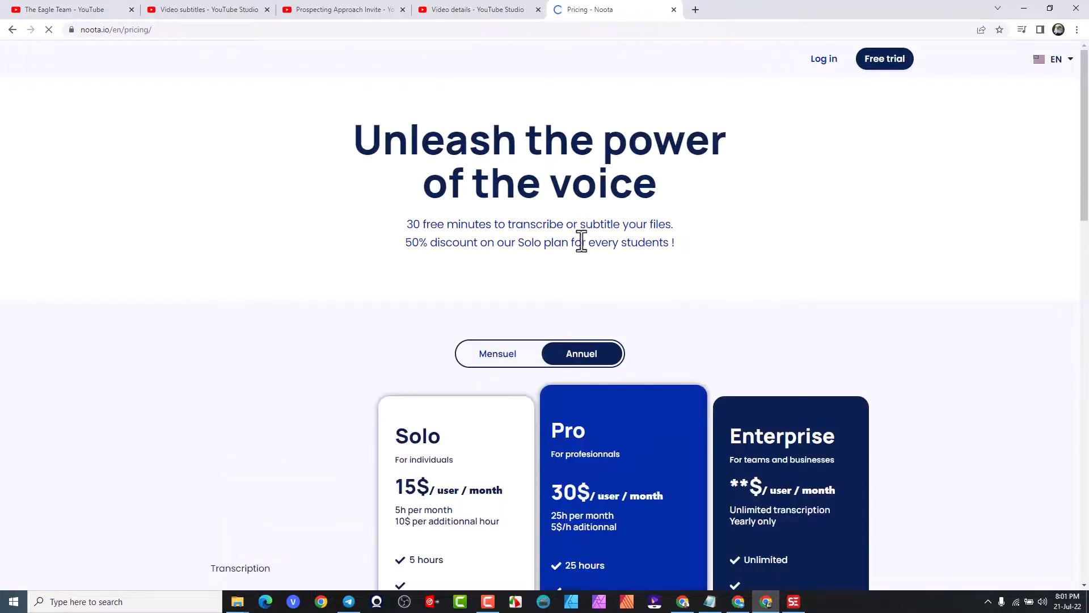
scroll(624, 241, down, 4)
scroll(905, 267, down, 1)
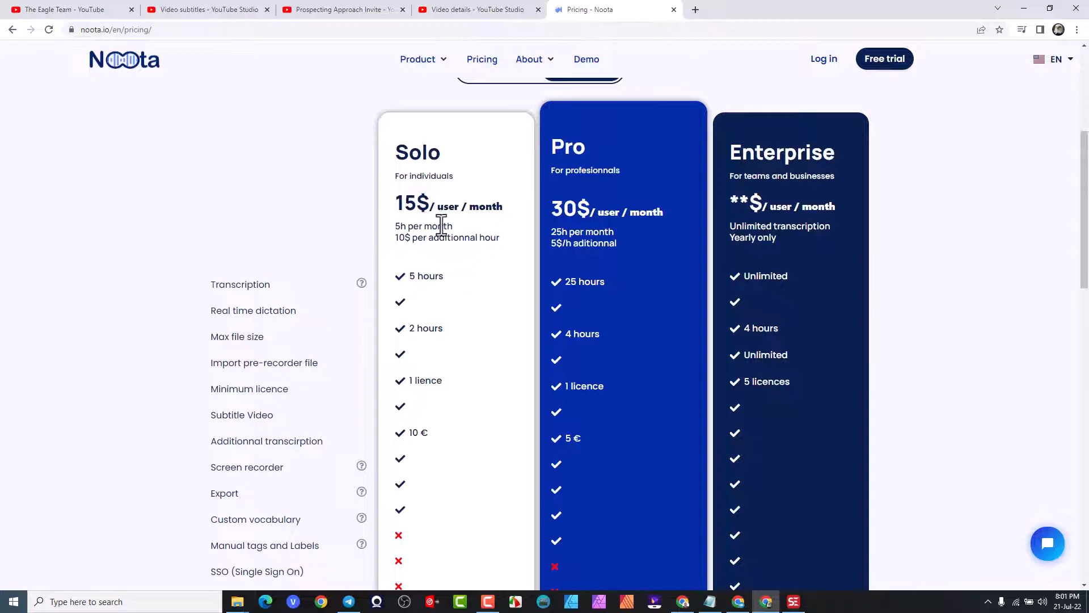
scroll(604, 214, down, 3)
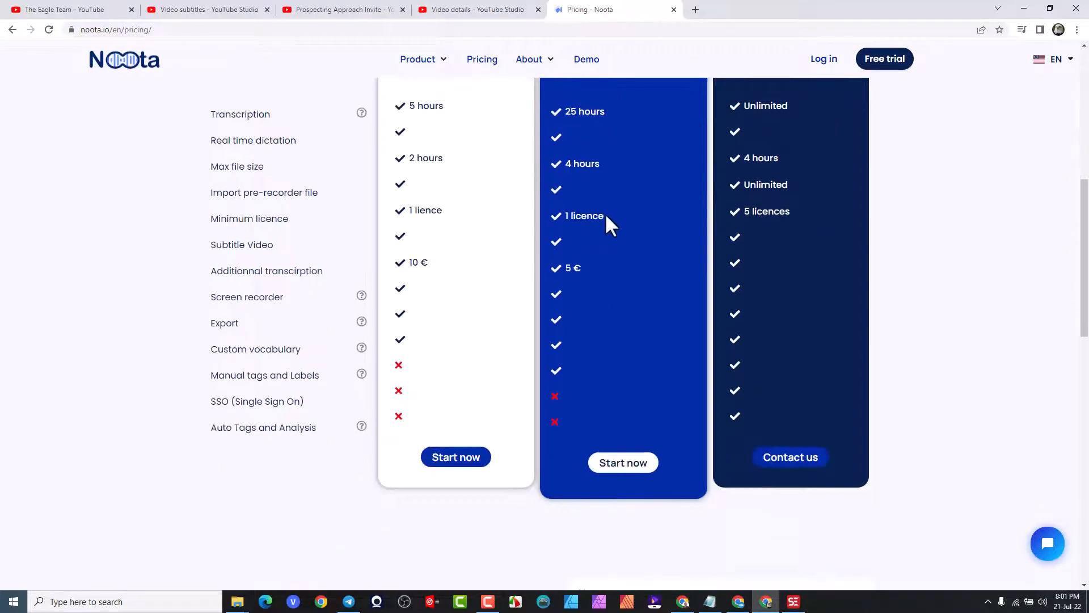
- Review the prices of Noota's plans and open the AppSumo website in a new tab
scroll(632, 244, up, 4)
scroll(631, 240, down, 1)
scroll(630, 241, up, 1)
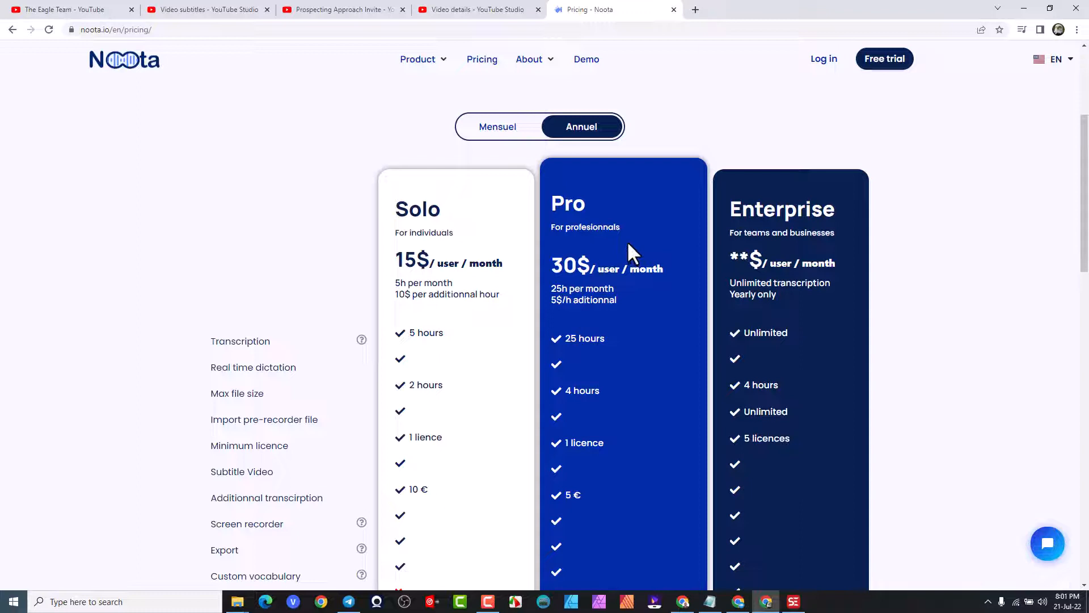
click(696, 9)
text(apps)
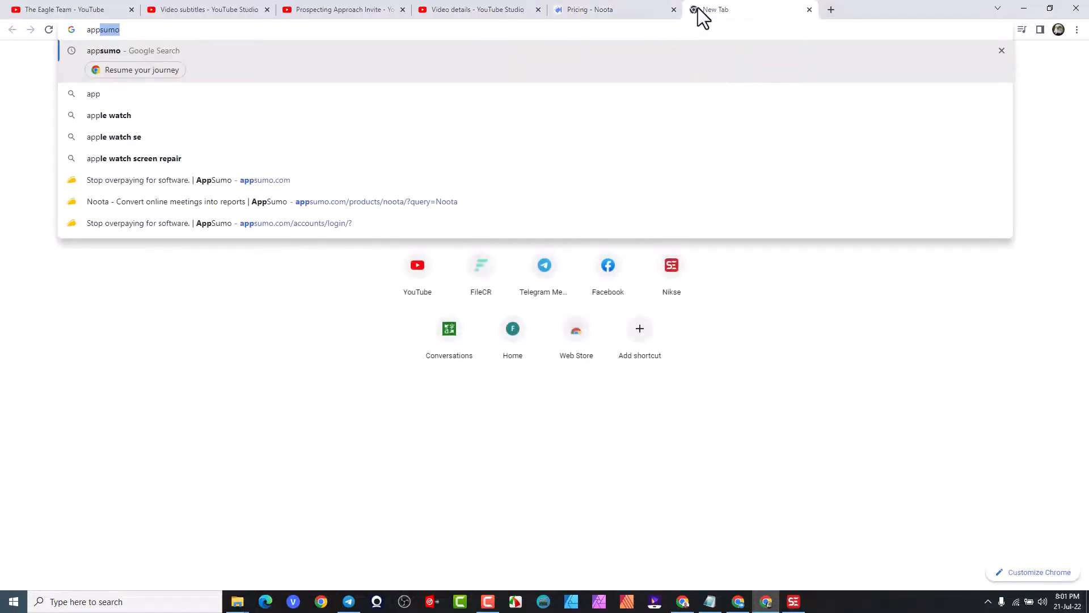
text(u)
key(Return)
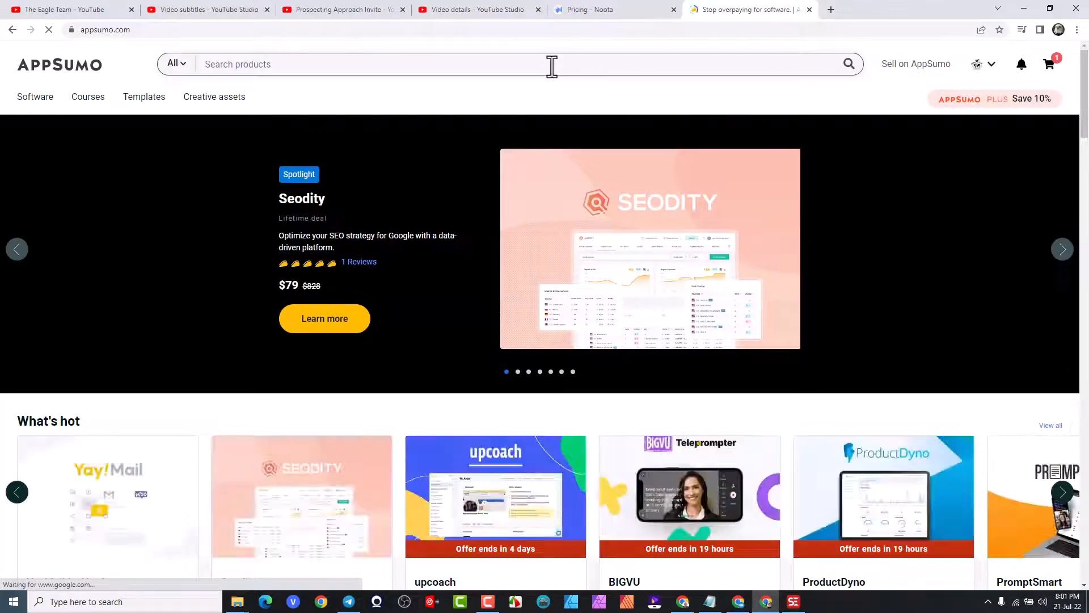
- Search AppSumo for Noota and open the details page of the Noota deal
click(550, 65)
text(noota)
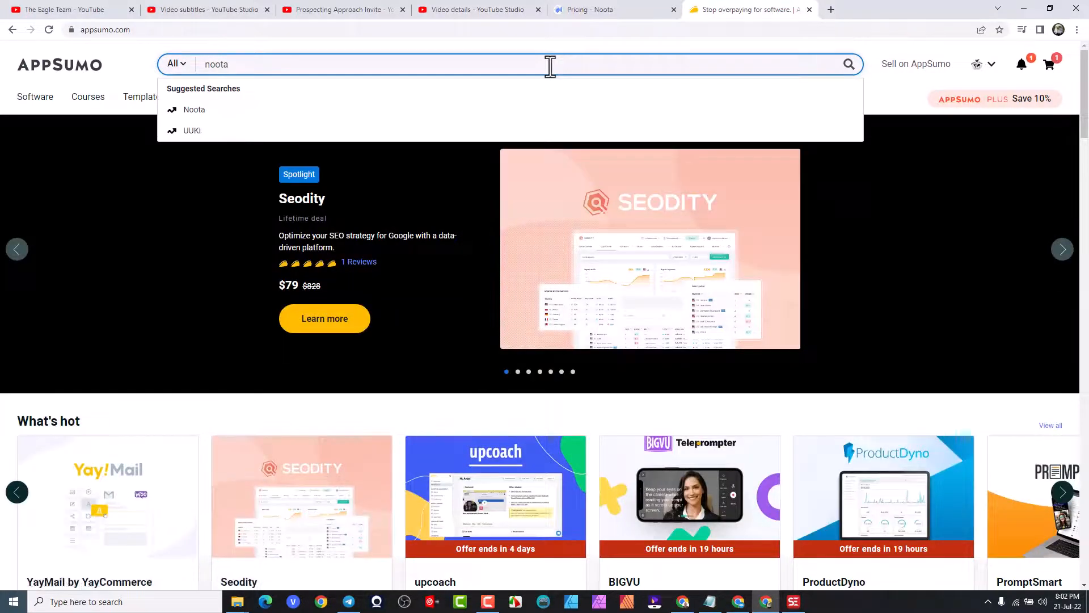
key(Down)
key(Return)
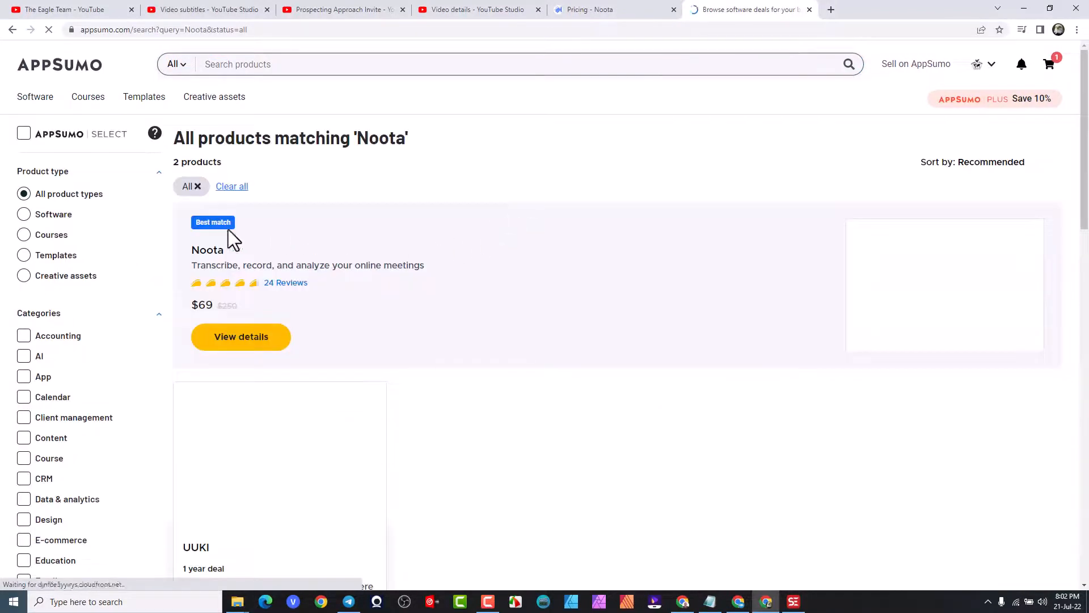
click(239, 332)
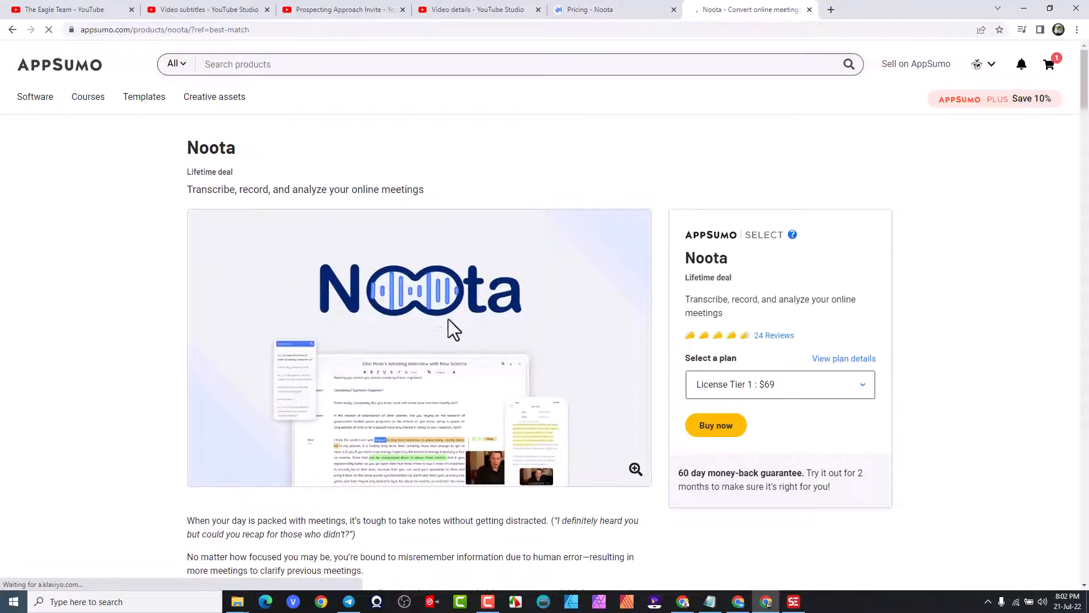
- Examine the Noota license tiers in the deal's plans and features section and highlight the License Tier 3 price
scroll(512, 298, down, 5)
scroll(516, 289, down, 10)
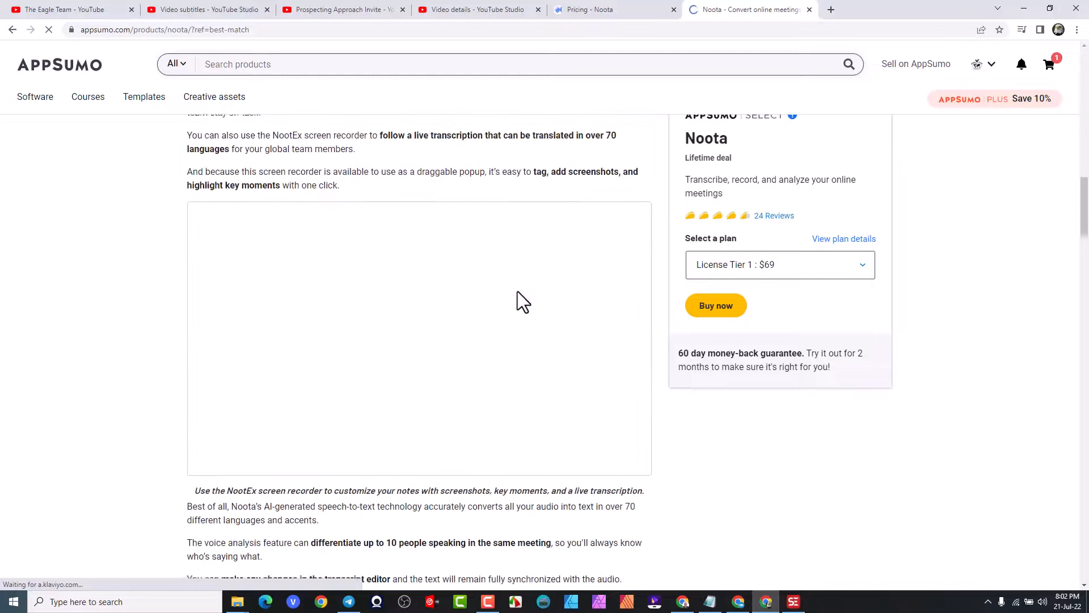
scroll(516, 294, down, 15)
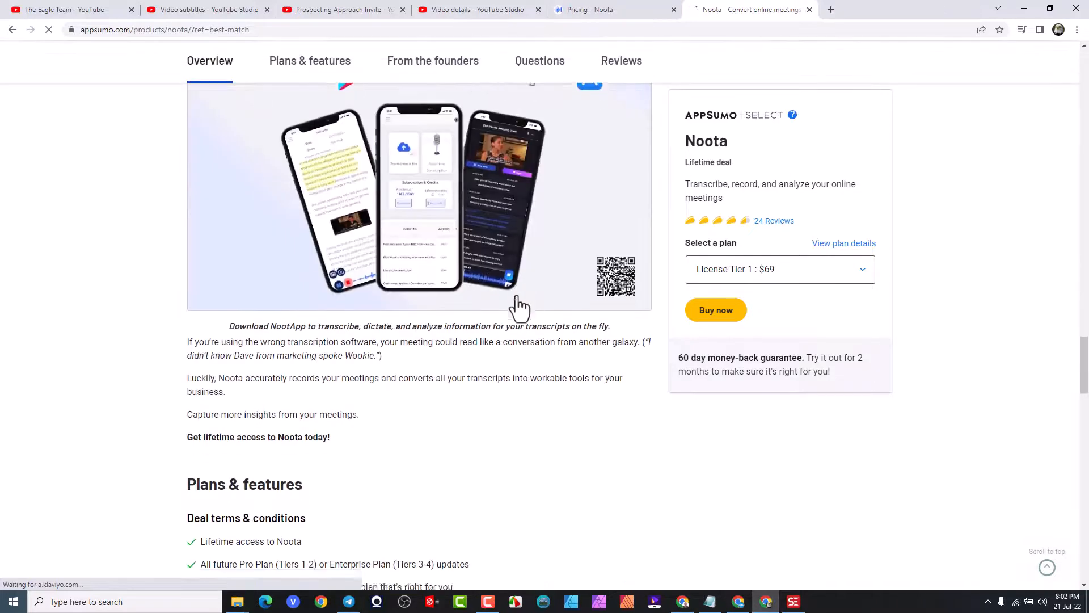
scroll(515, 294, down, 10)
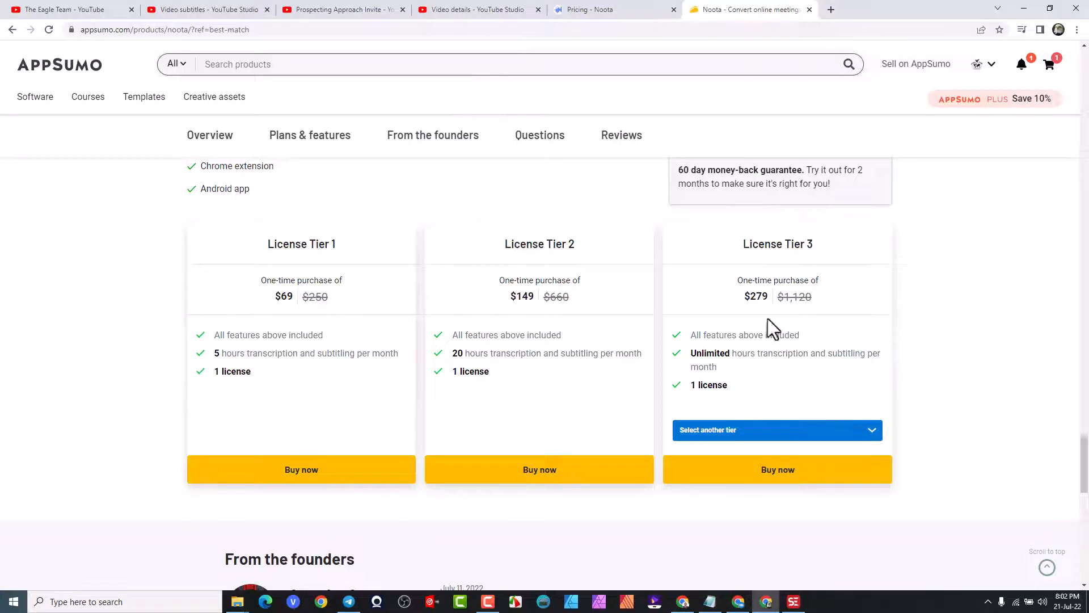
drag(744, 295, 767, 300)
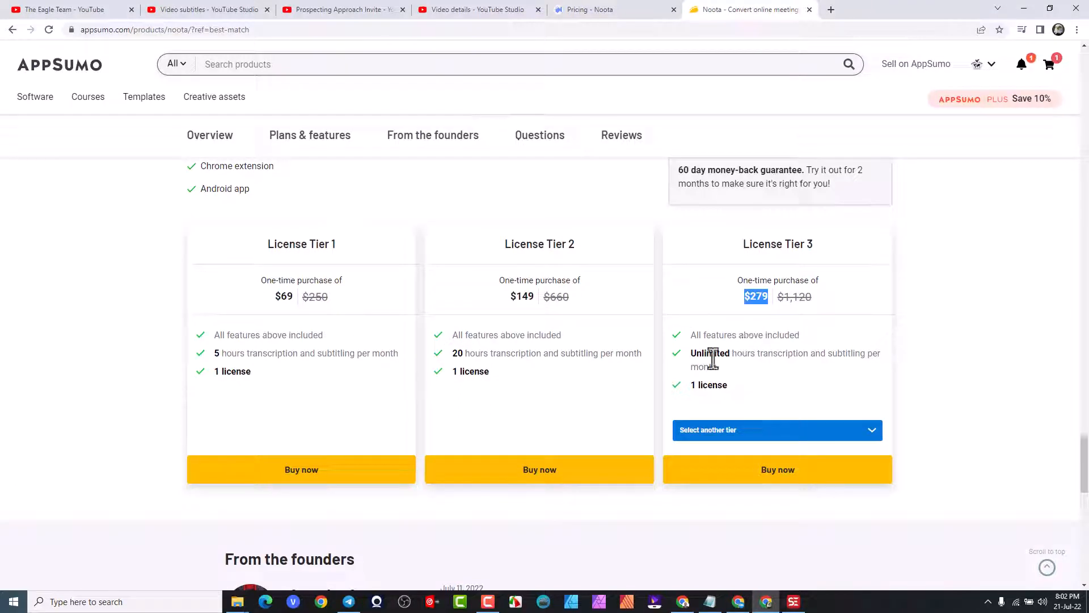
scroll(769, 283, up, 2)
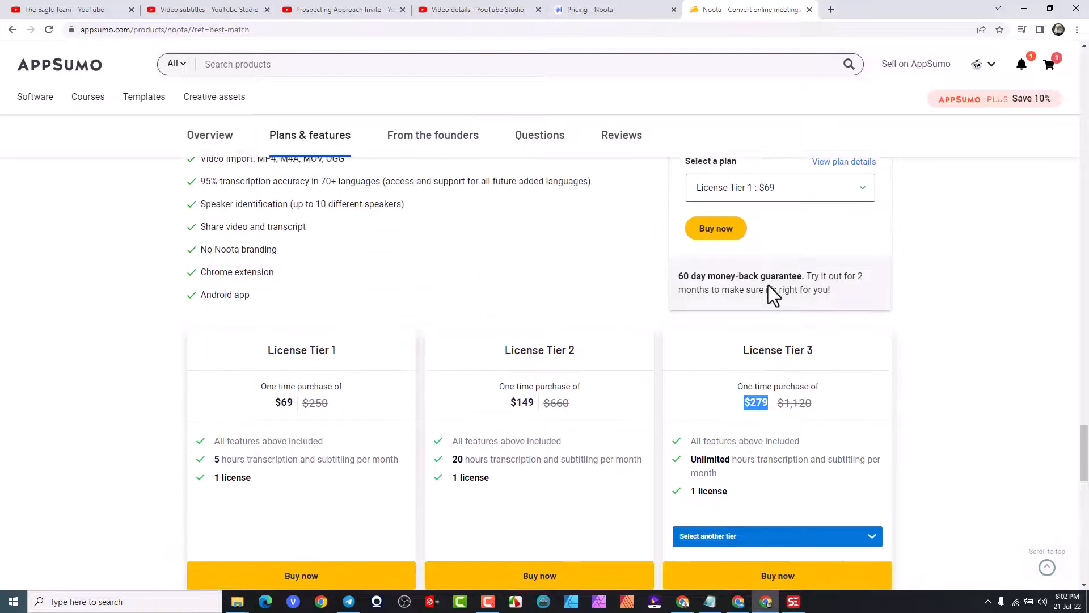
scroll(768, 285, down, 2)
- Show License Tier 4 in the third plan card, return it to License Tier 3, and look over the rest of the deal page
click(774, 437)
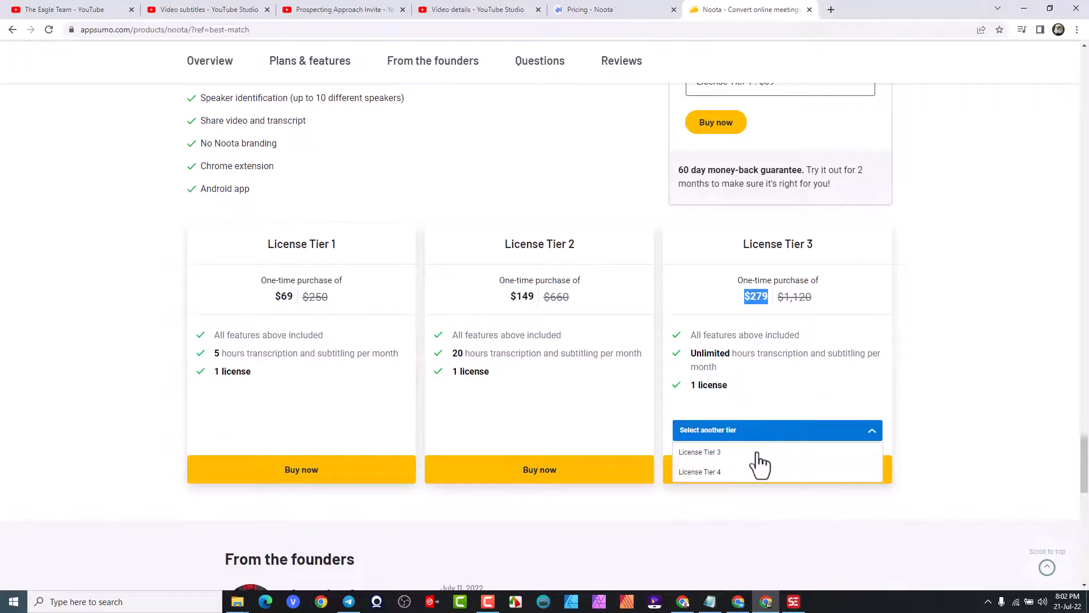
click(728, 471)
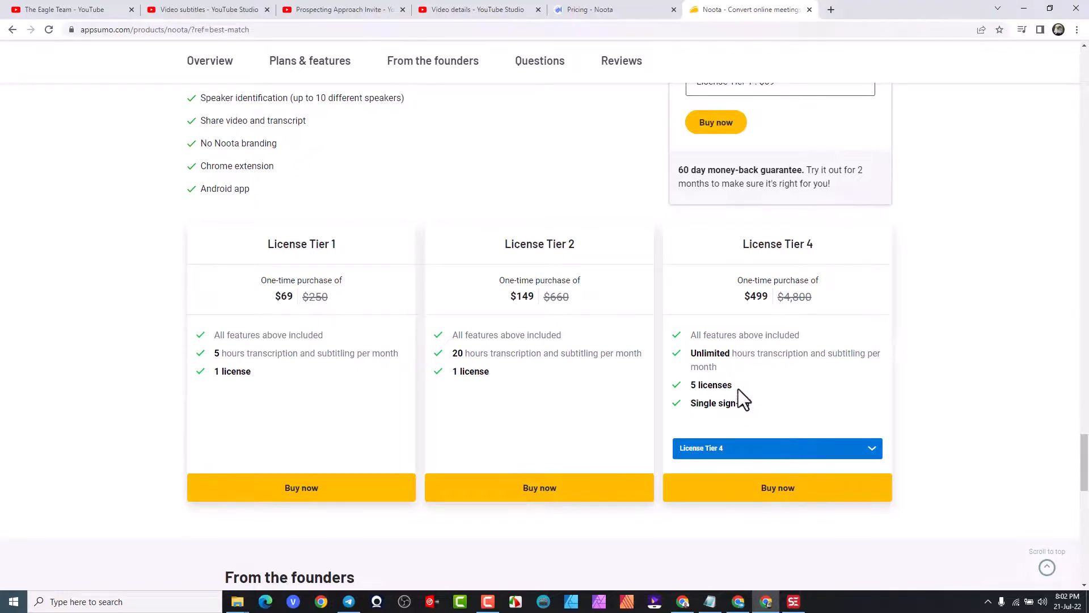
click(738, 451)
click(723, 470)
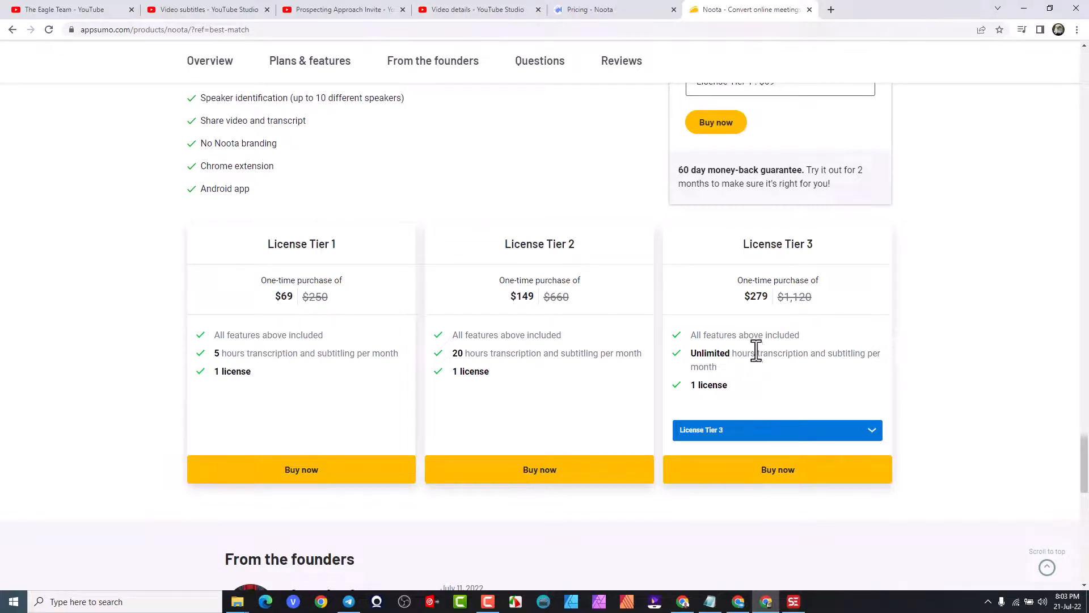
drag(734, 293, 768, 297)
scroll(698, 274, down, 8)
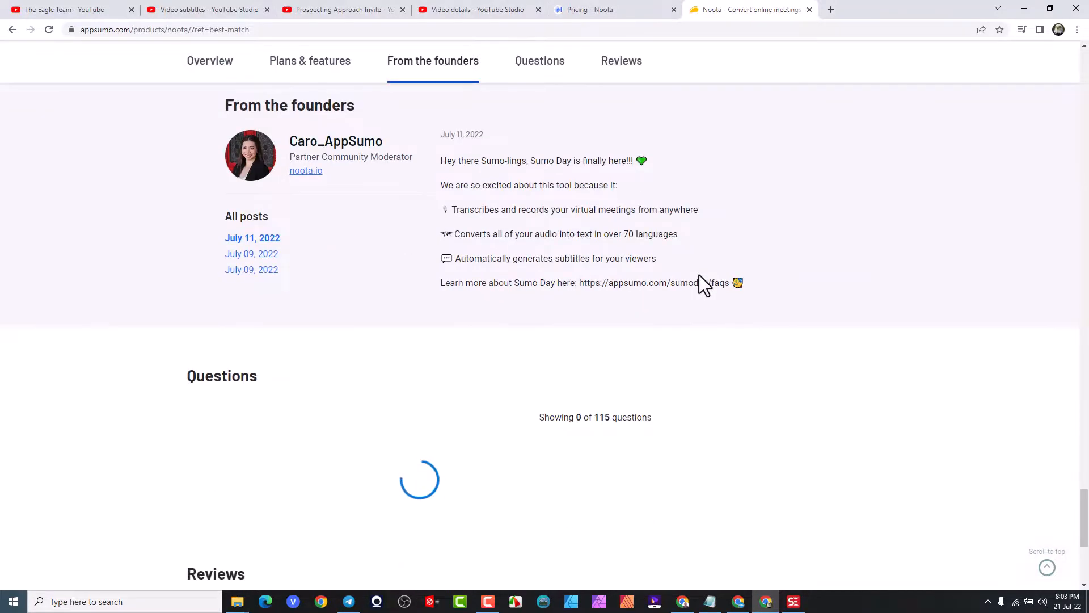
scroll(708, 259, up, 20)
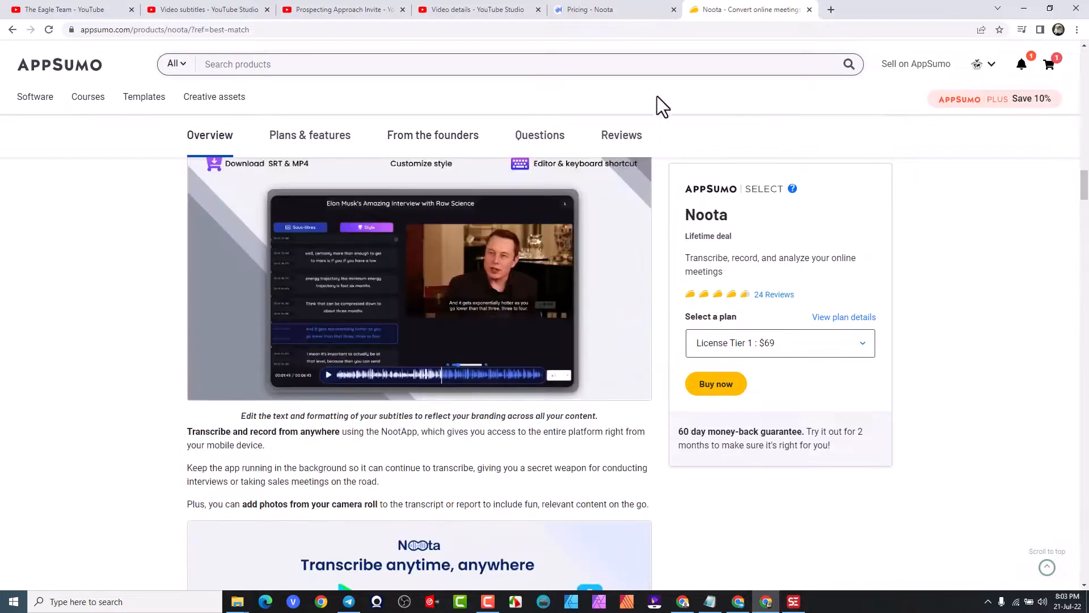
- Switch to Subtitle Edit and start a new, empty subtitle file
click(793, 601)
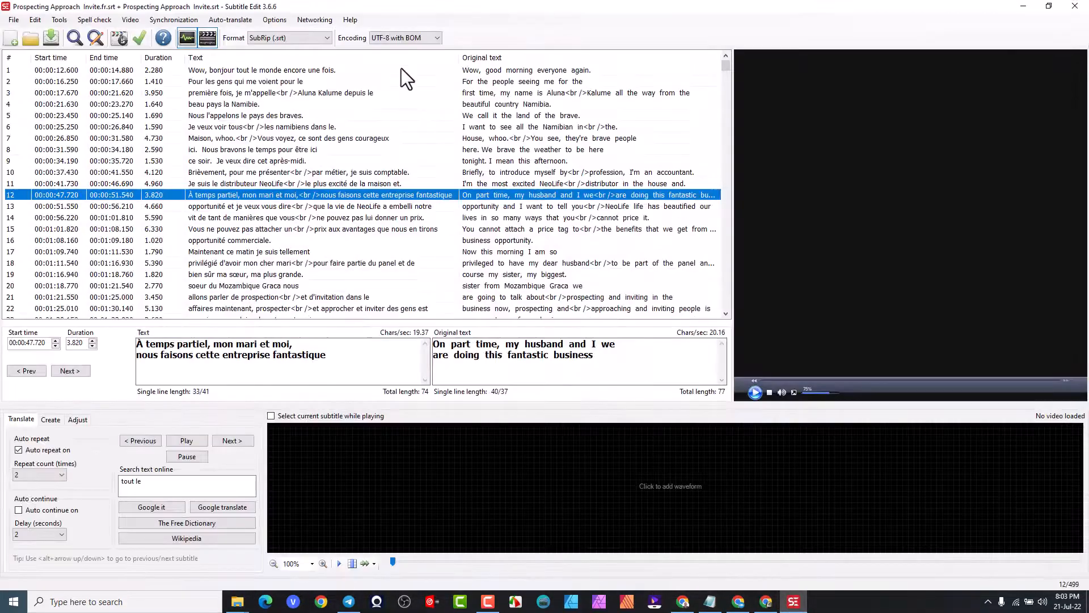
click(11, 37)
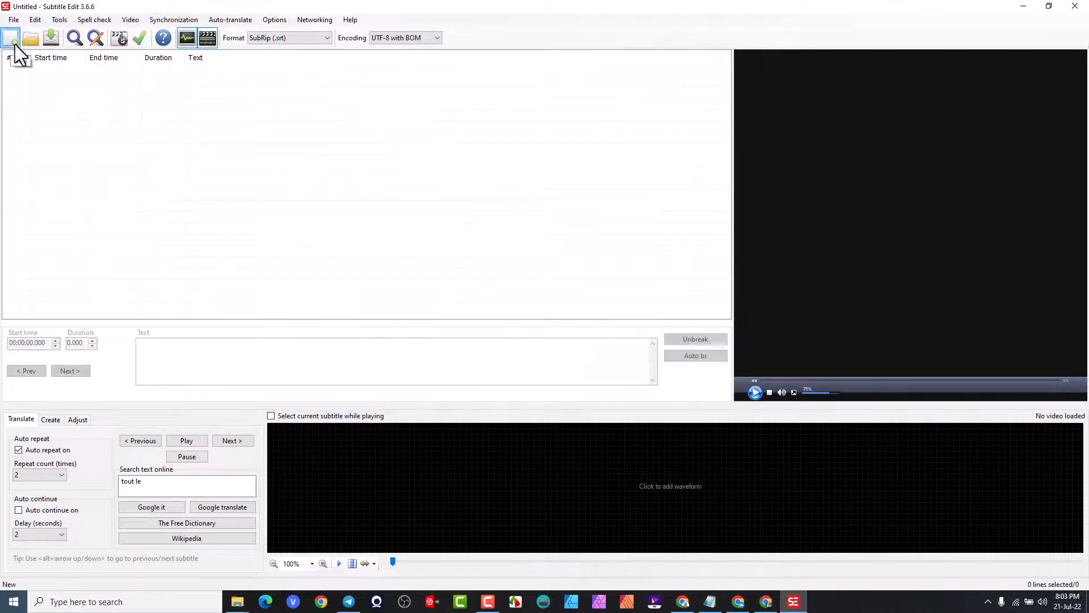